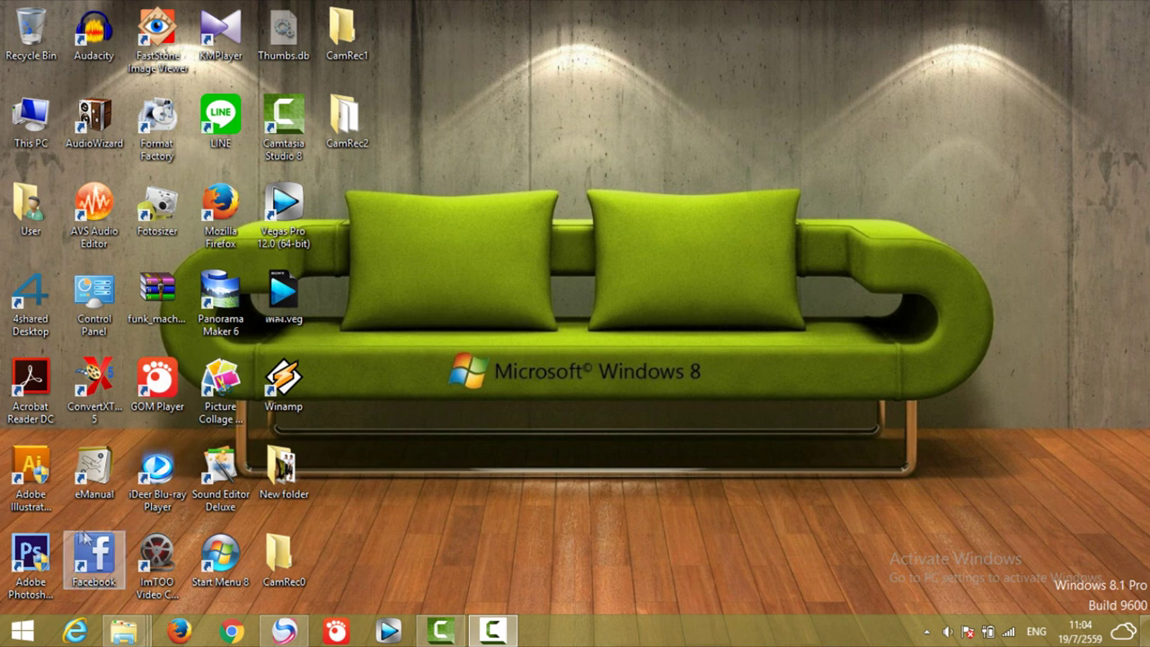
Launch Photoshop CS6 and start opening a file from the Desktop.
click(38, 545)
double_click(37, 546)
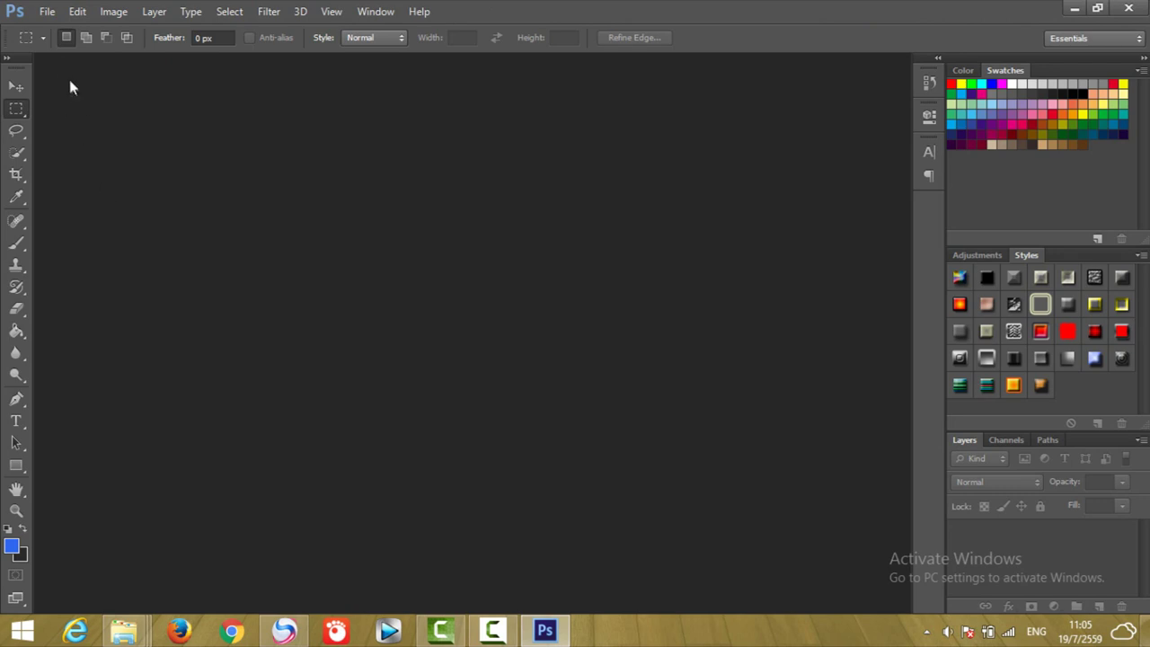
click(48, 12)
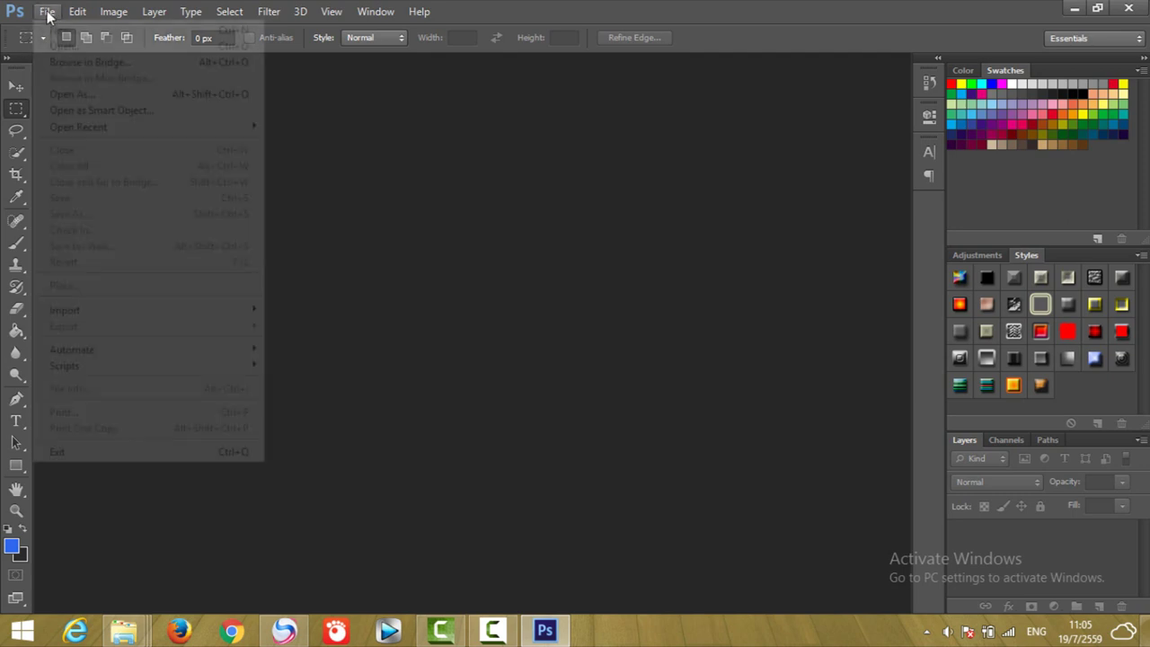
click(55, 42)
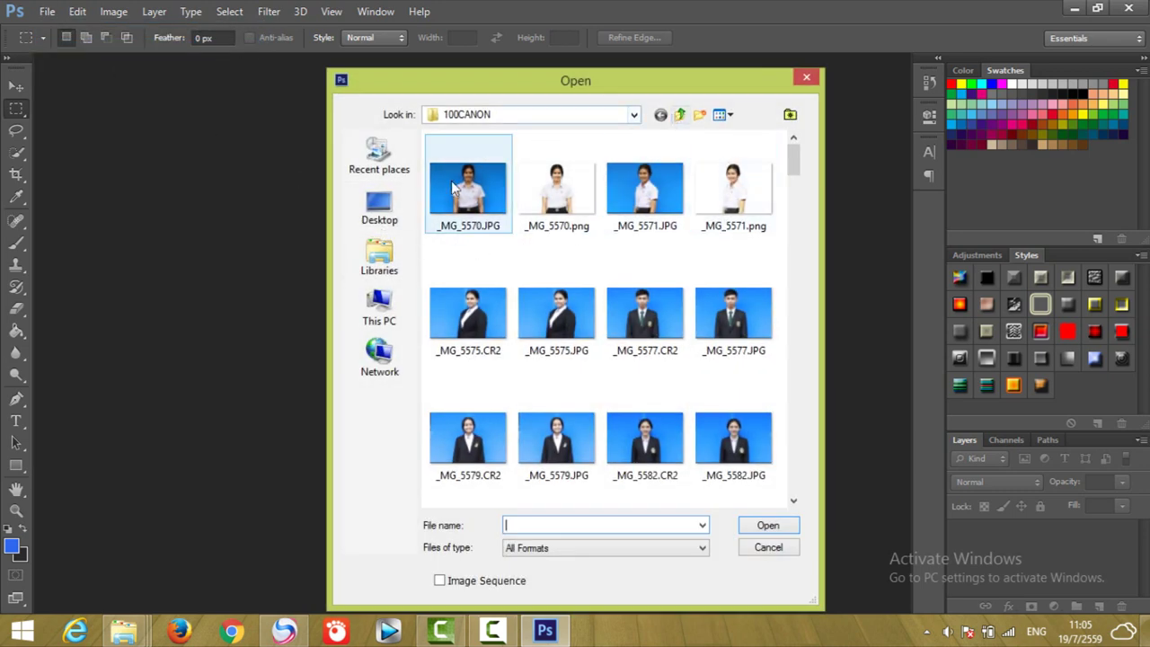
click(381, 211)
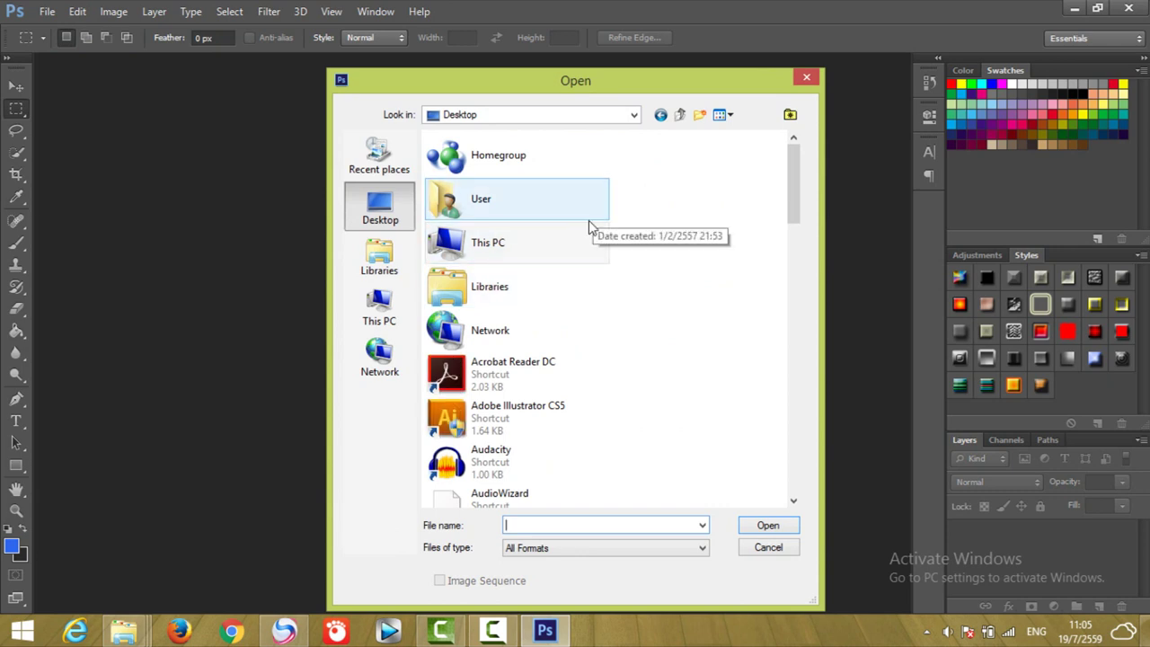
Open _MG_5617.png, the two-girls cut-out, from the Desktop's New folder.
click(499, 245)
scroll(503, 271, down, 4)
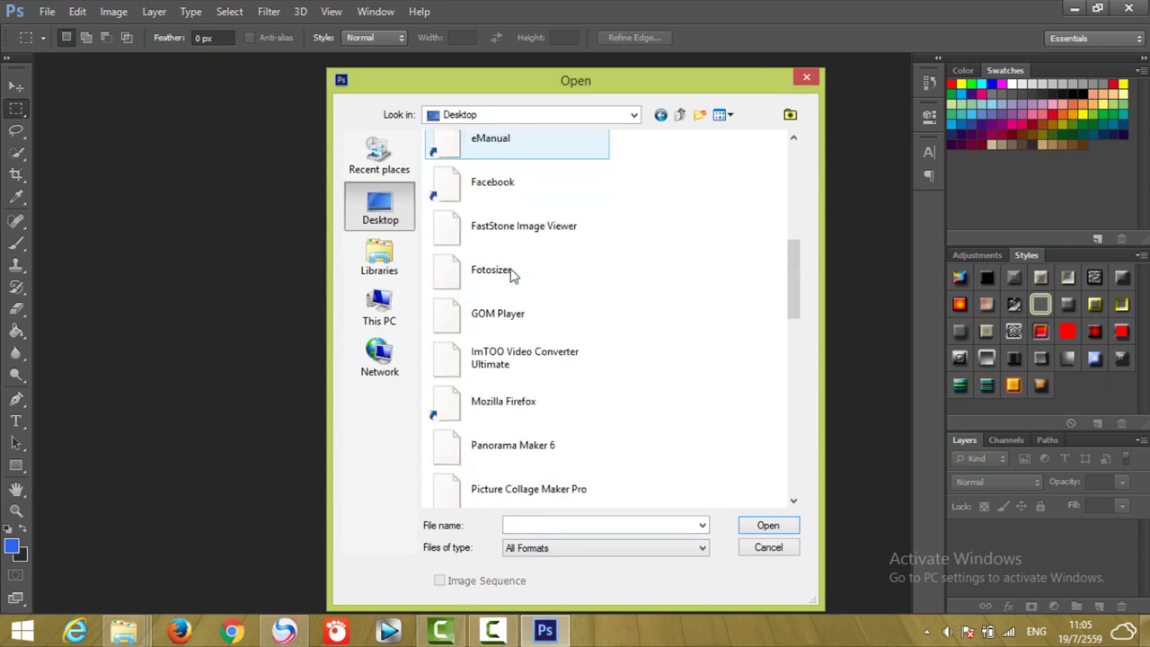
scroll(512, 278, down, 1)
scroll(512, 283, down, 1)
scroll(512, 283, down, 2)
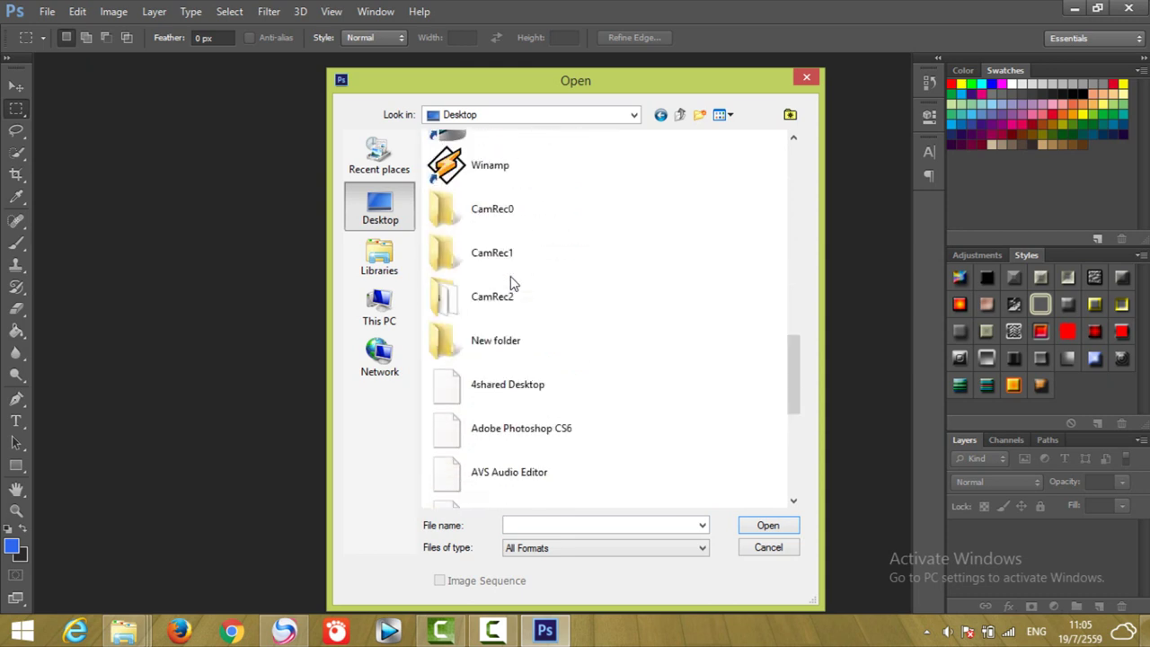
scroll(511, 281, up, 4)
scroll(509, 281, up, 4)
scroll(509, 280, down, 6)
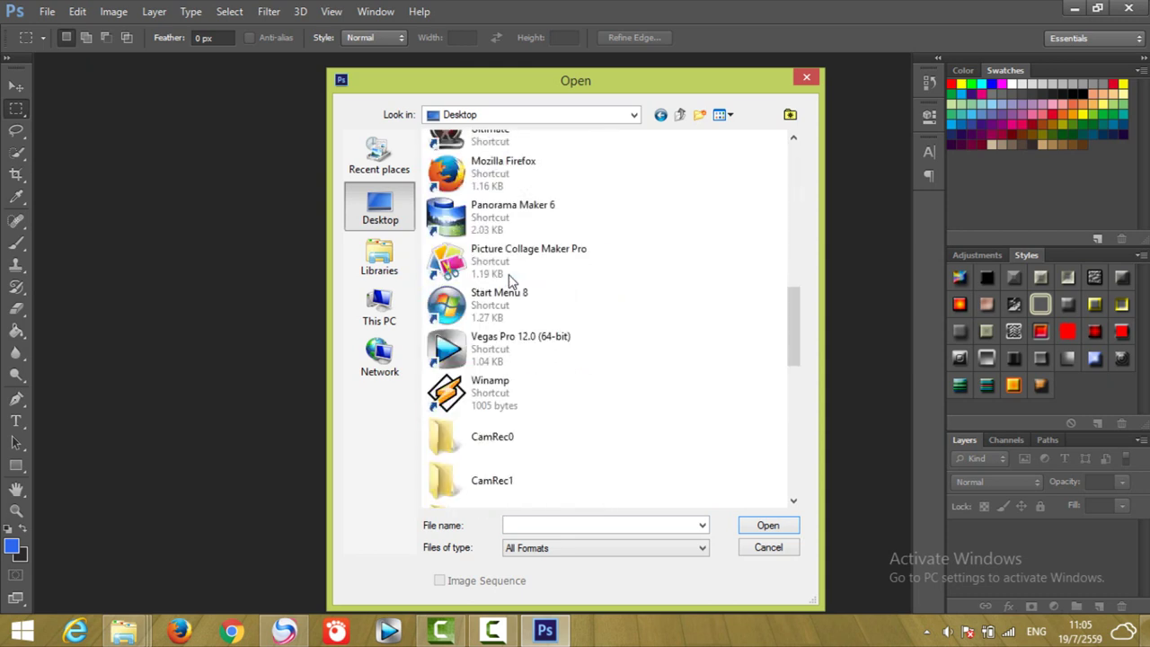
scroll(509, 280, down, 5)
scroll(509, 280, down, 3)
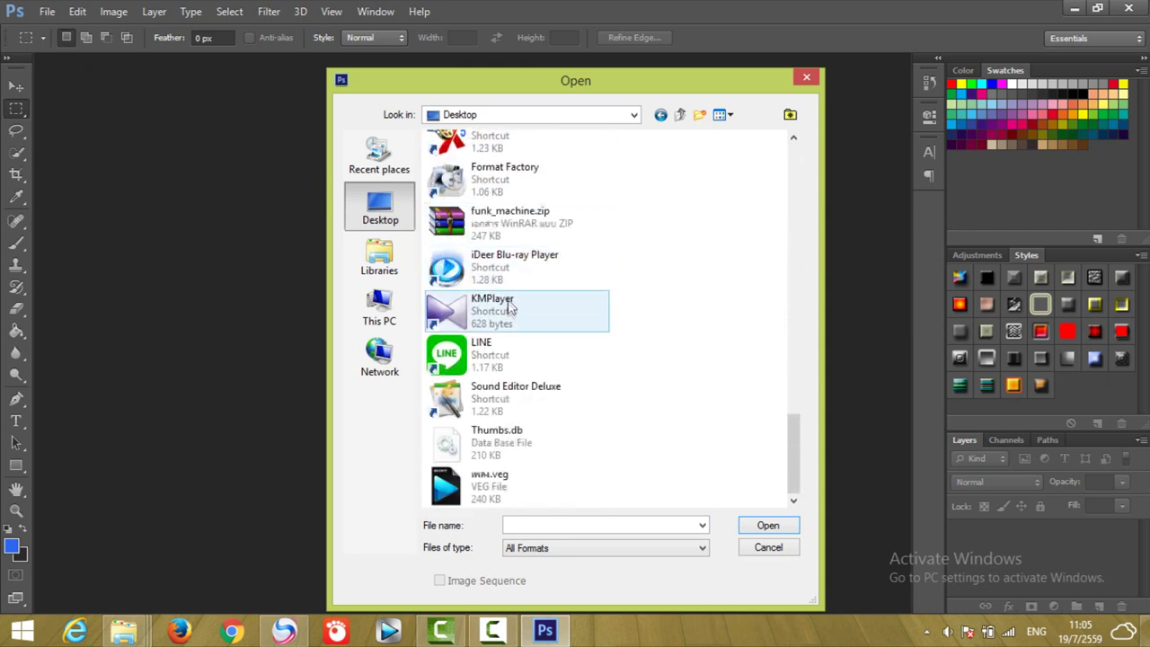
scroll(517, 364, up, 5)
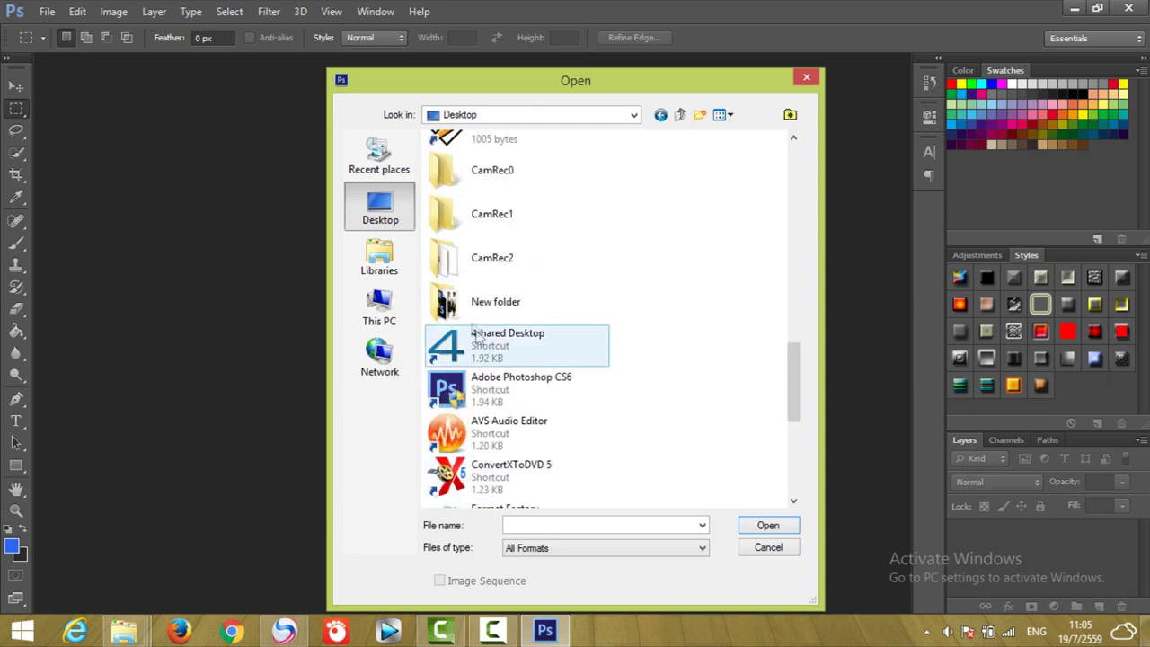
double_click(449, 301)
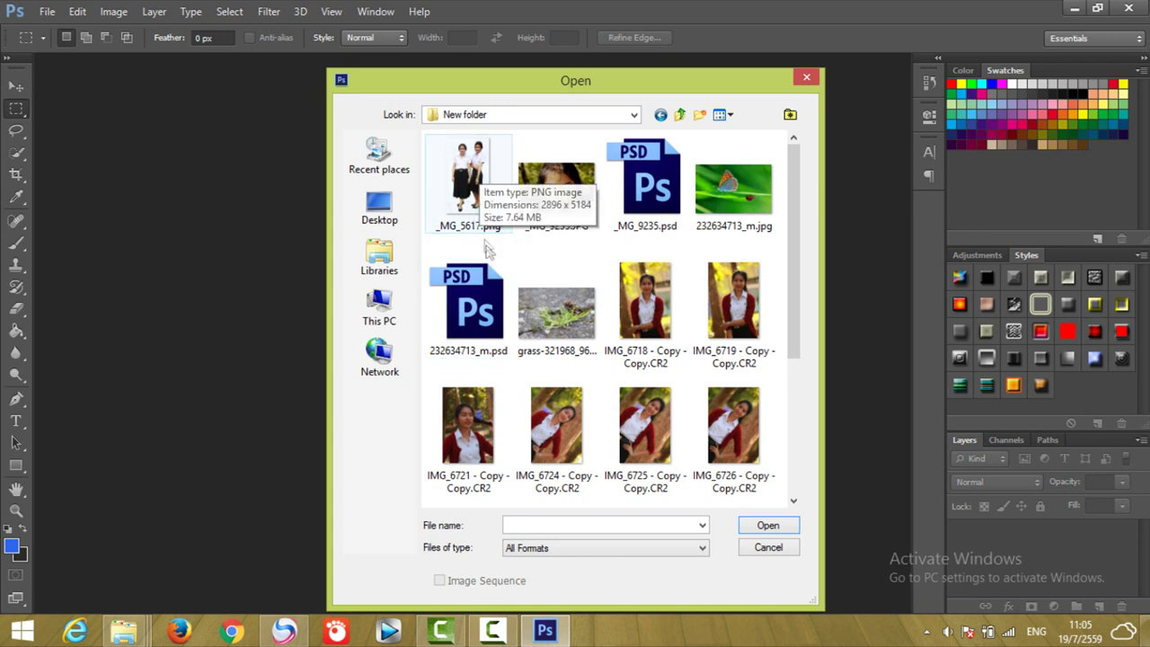
double_click(469, 180)
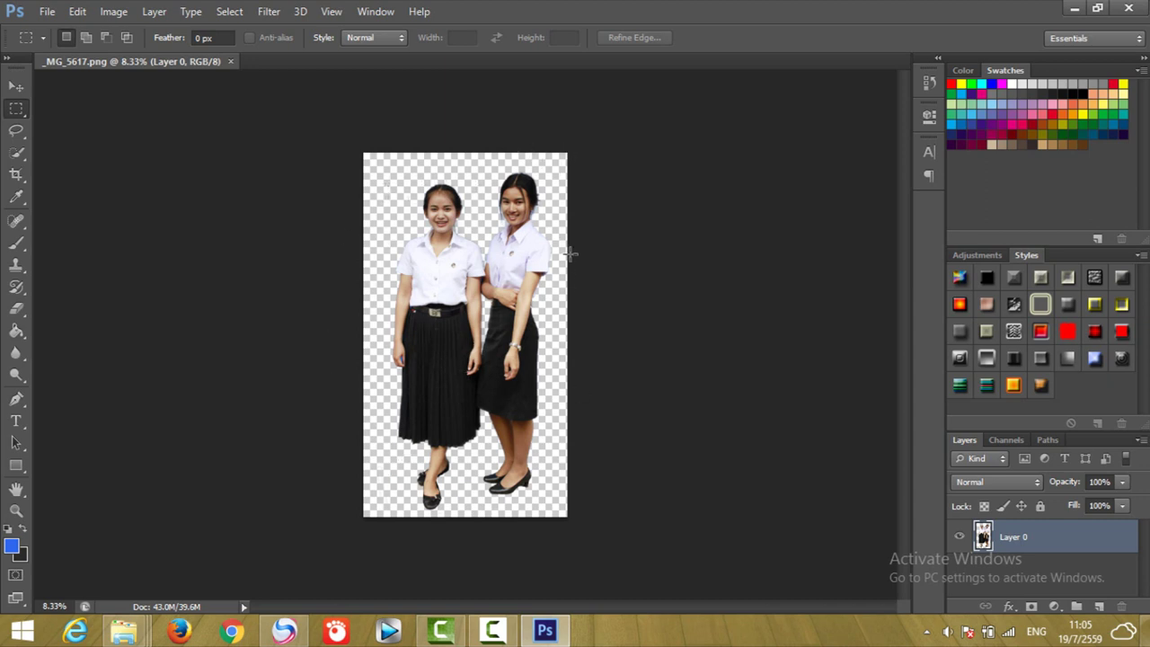
Open the grass-on-stone JPG from New folder as a second document.
click(48, 16)
click(65, 43)
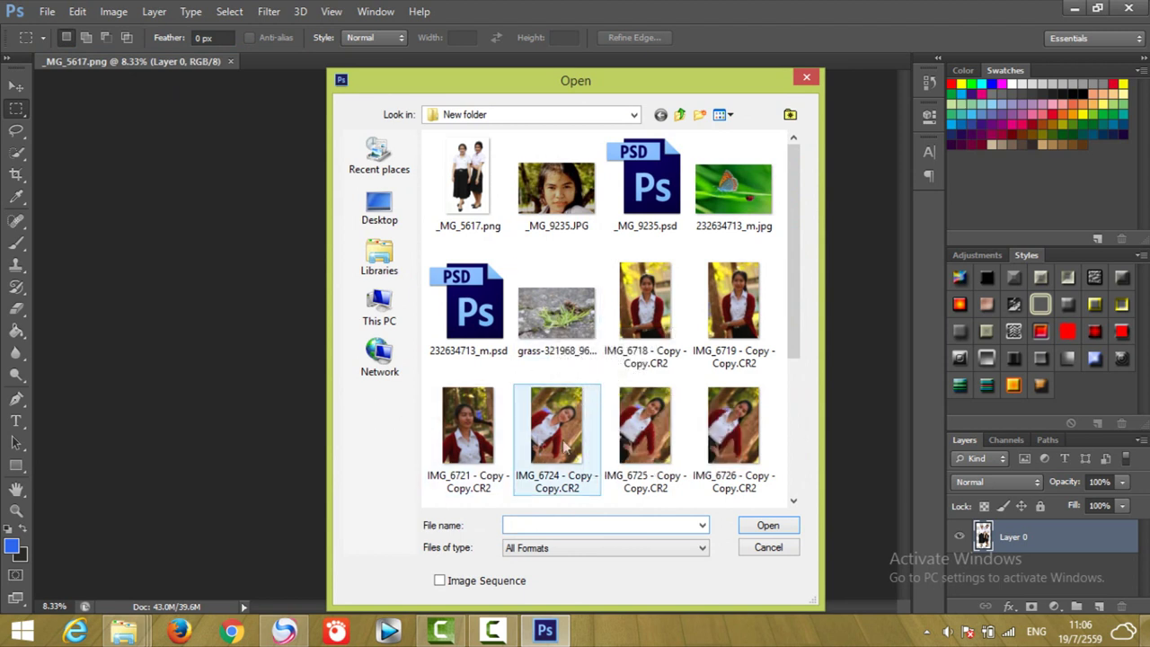
double_click(557, 312)
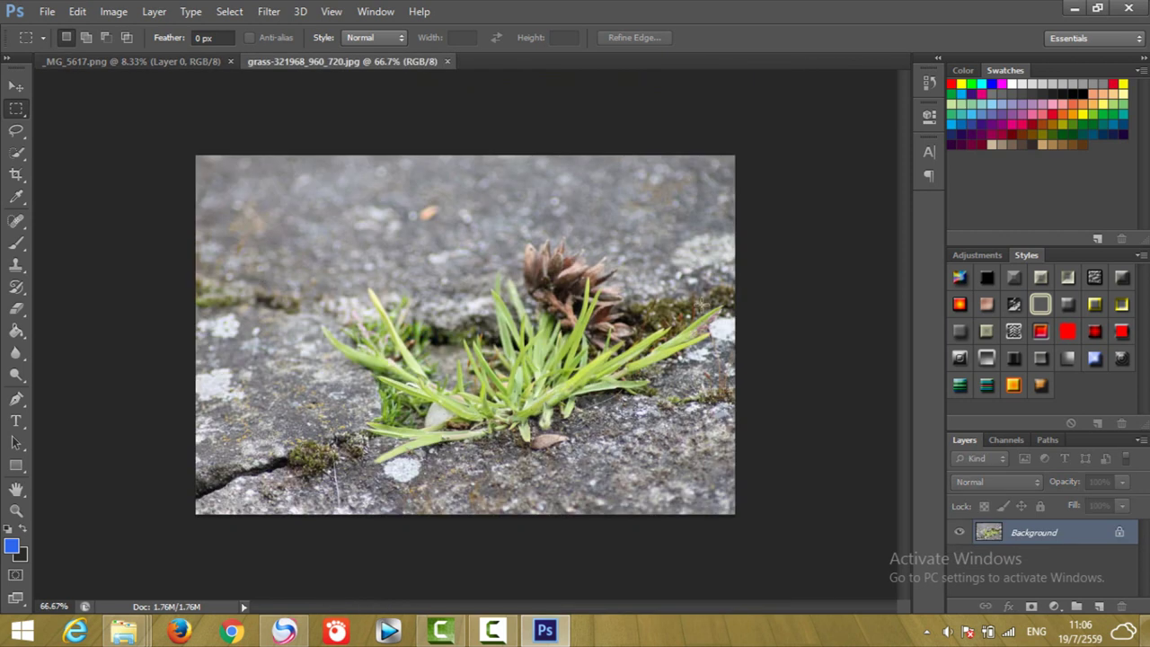
Open _MG_9235.psd, then close that portrait document again.
click(47, 11)
click(54, 43)
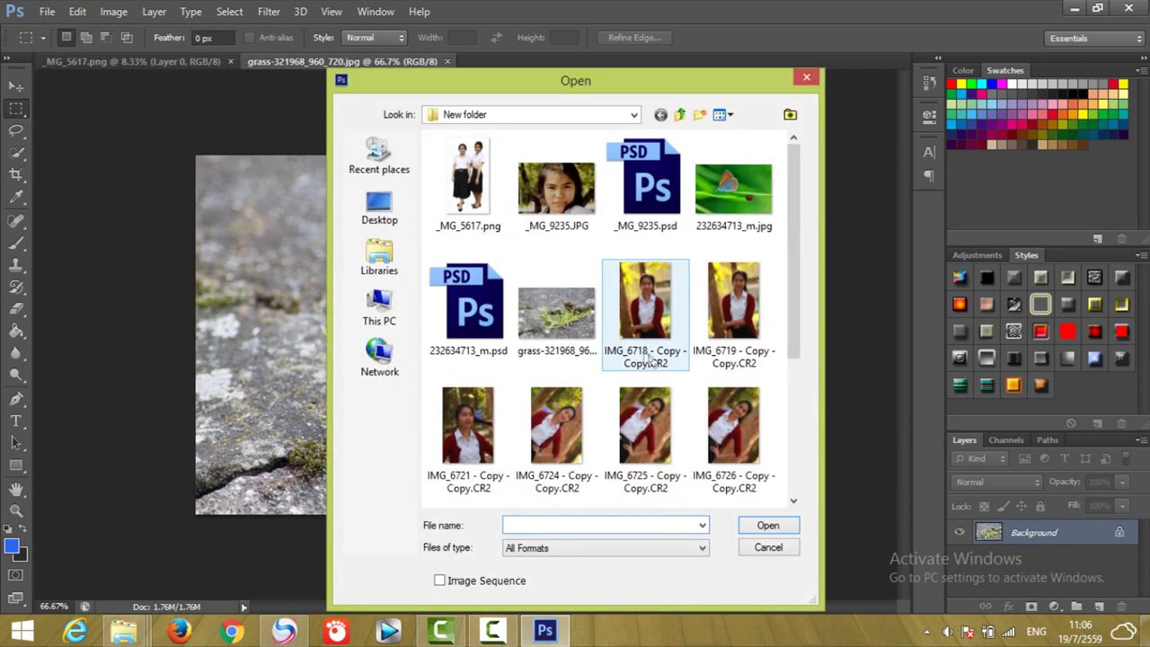
double_click(656, 191)
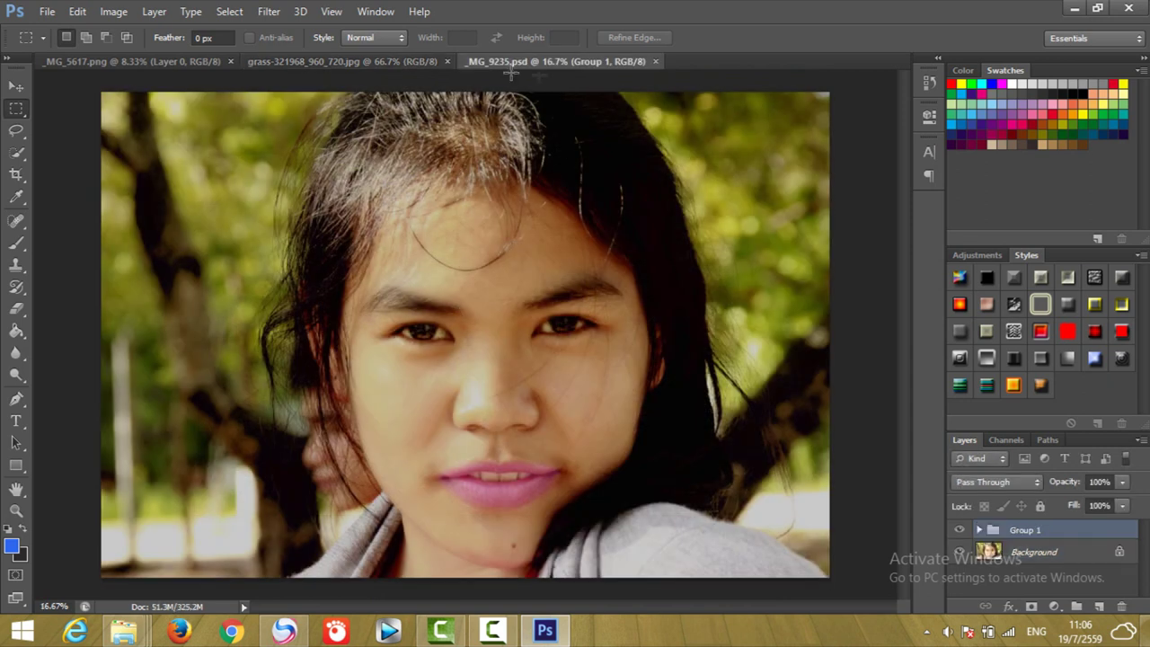
click(655, 61)
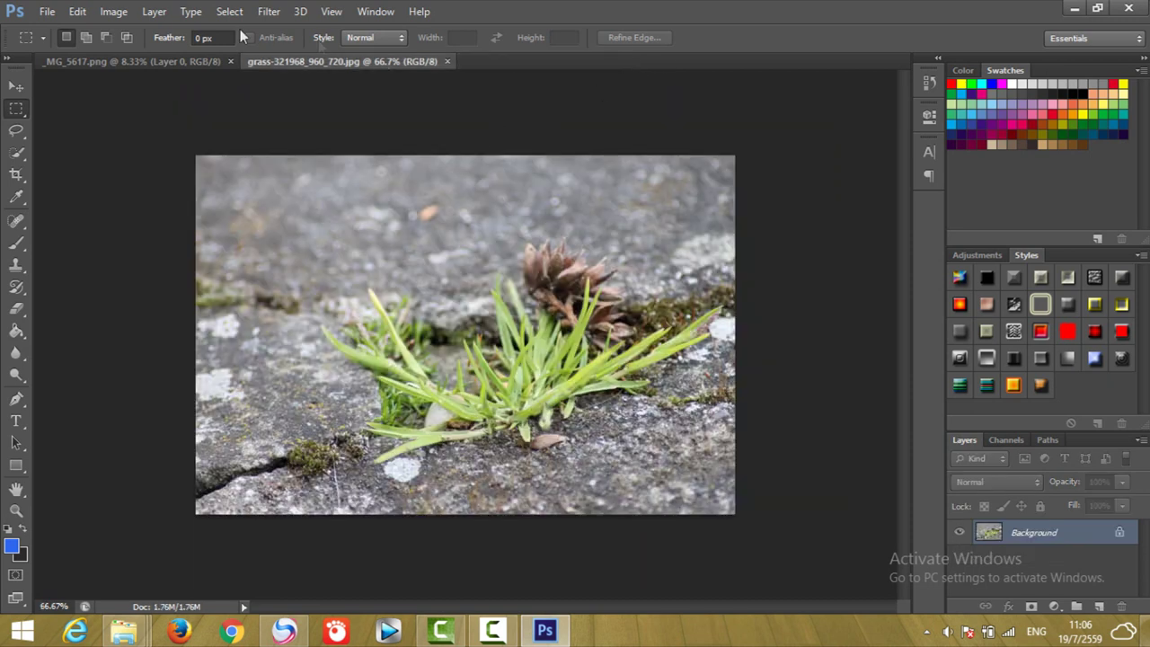
click(45, 10)
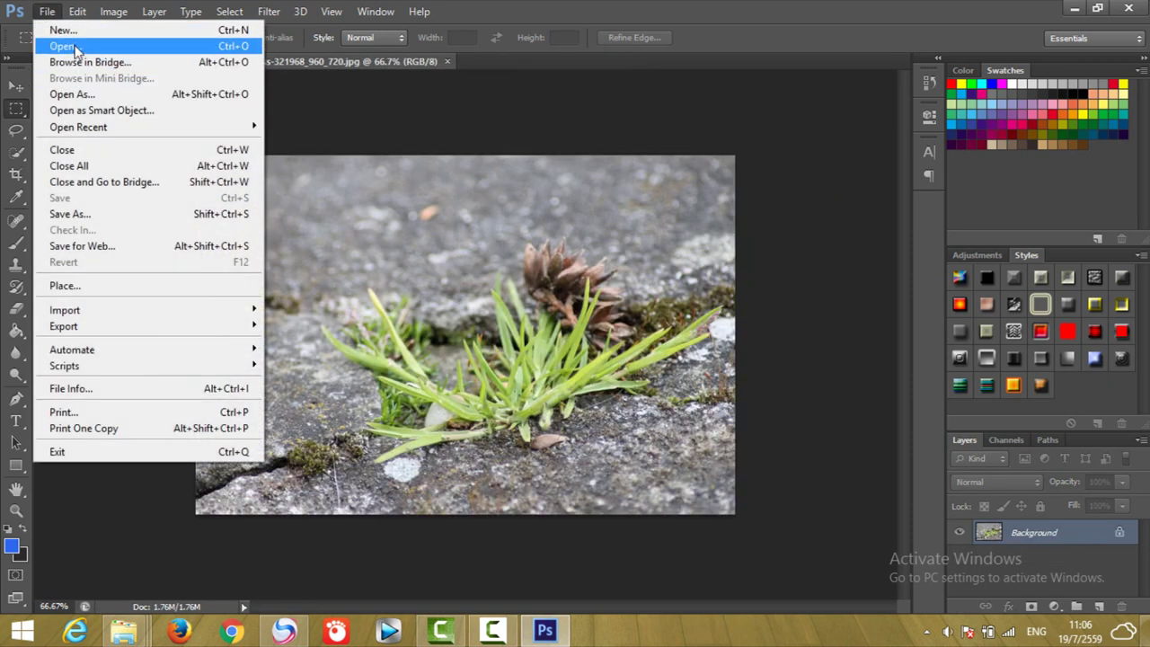
Open 232634713_m.psd and hide its green Background layer, keeping Background copy visible.
click(63, 43)
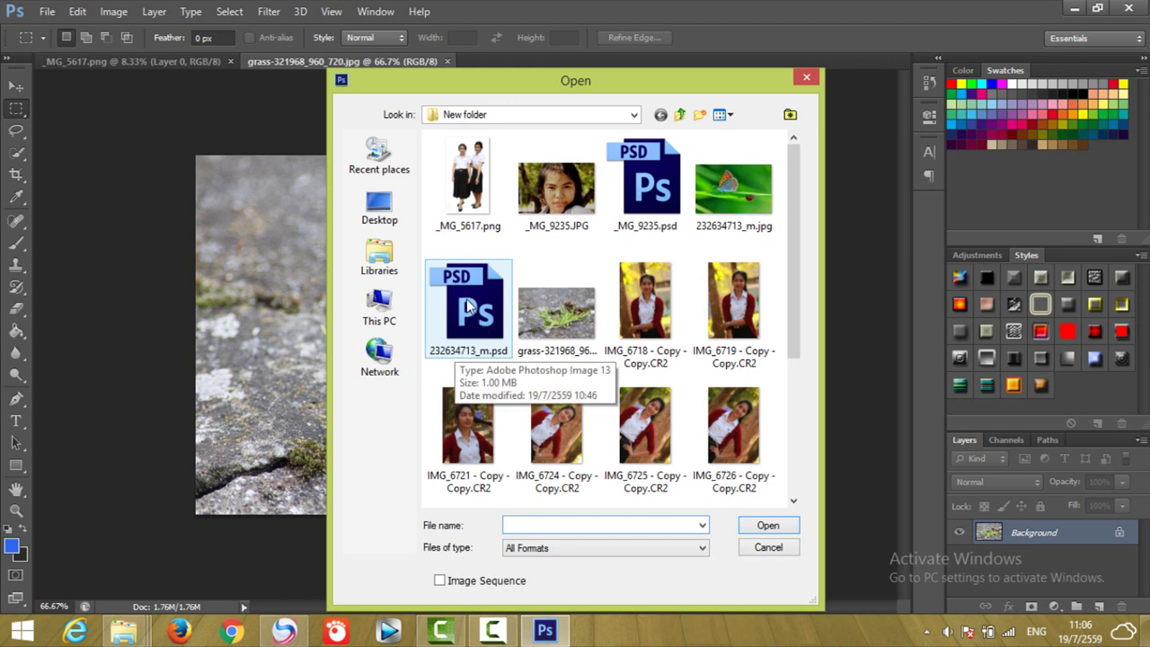
double_click(464, 358)
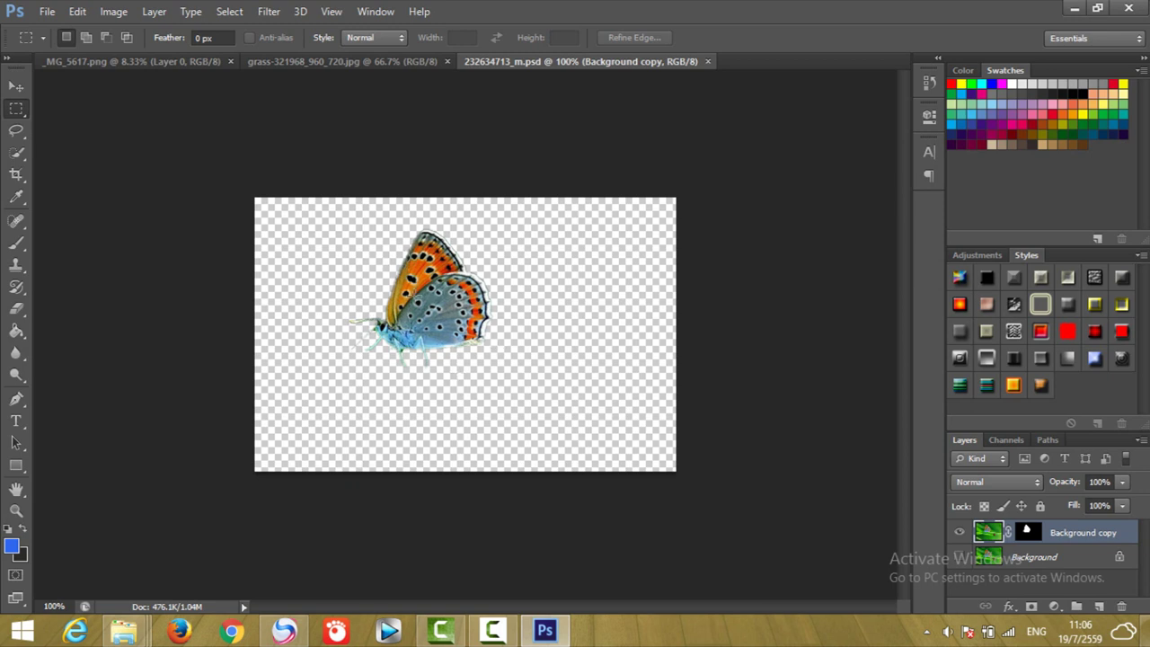
click(958, 532)
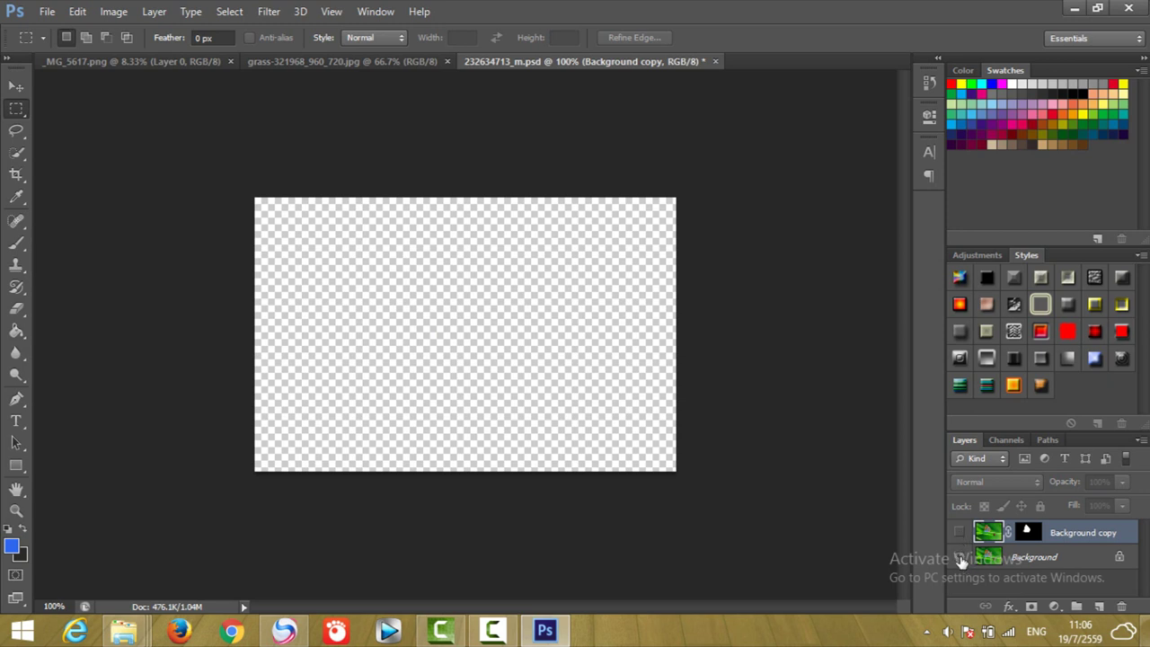
click(960, 557)
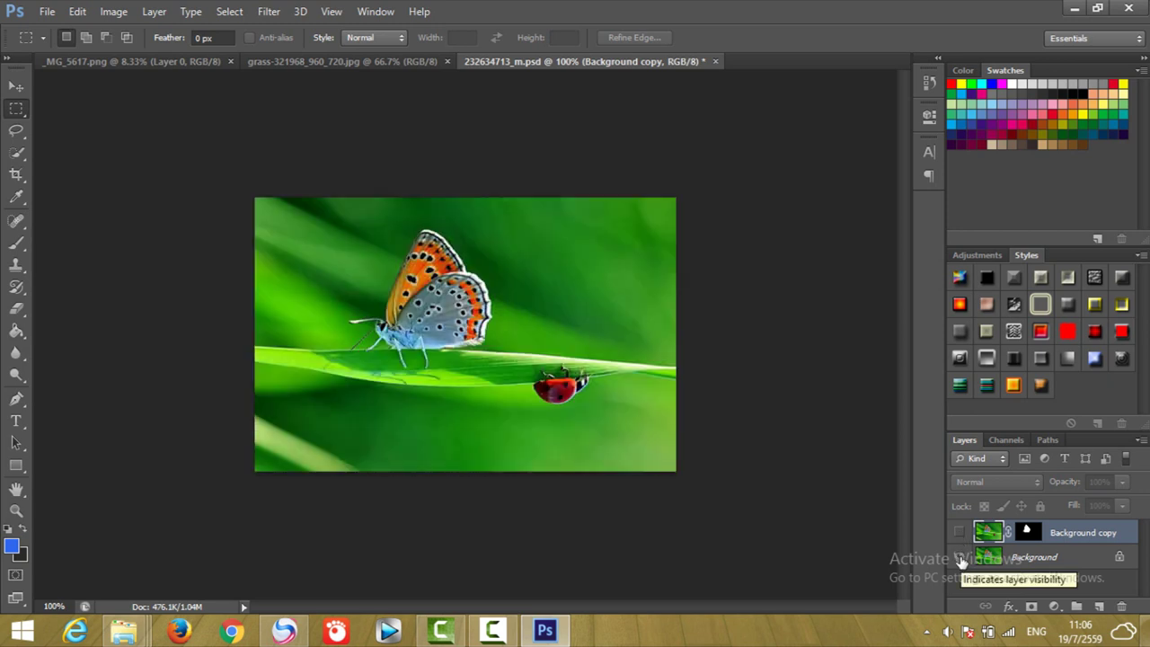
click(960, 557)
click(958, 531)
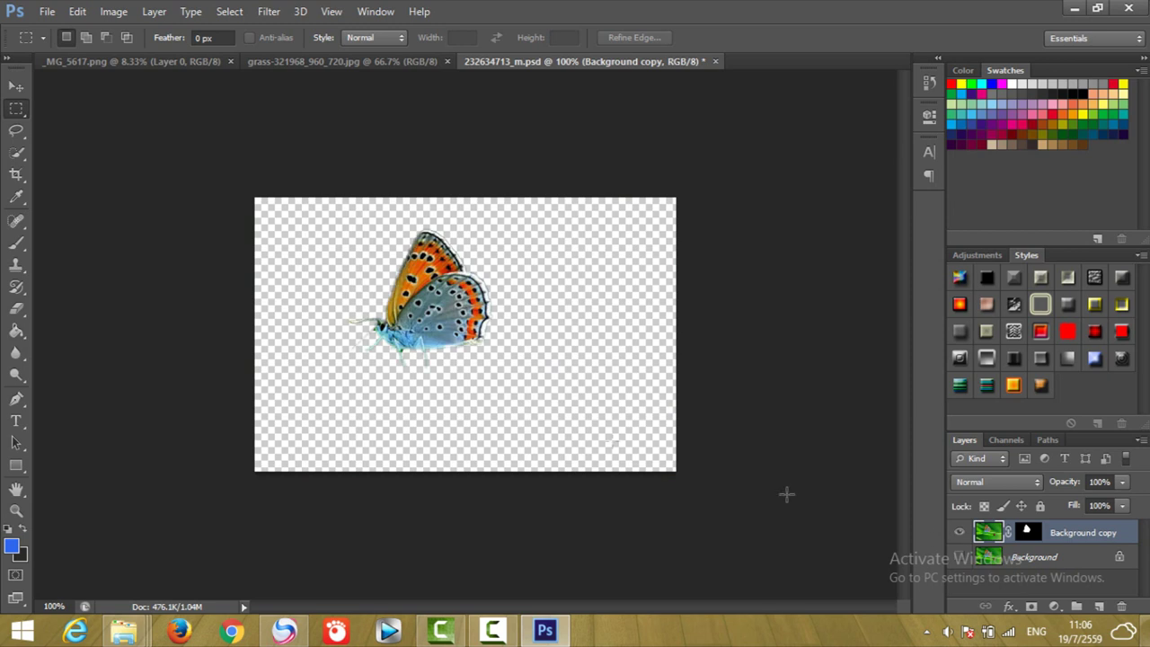
Switch between the open documents and end on the grass photo.
click(308, 62)
click(192, 61)
click(295, 62)
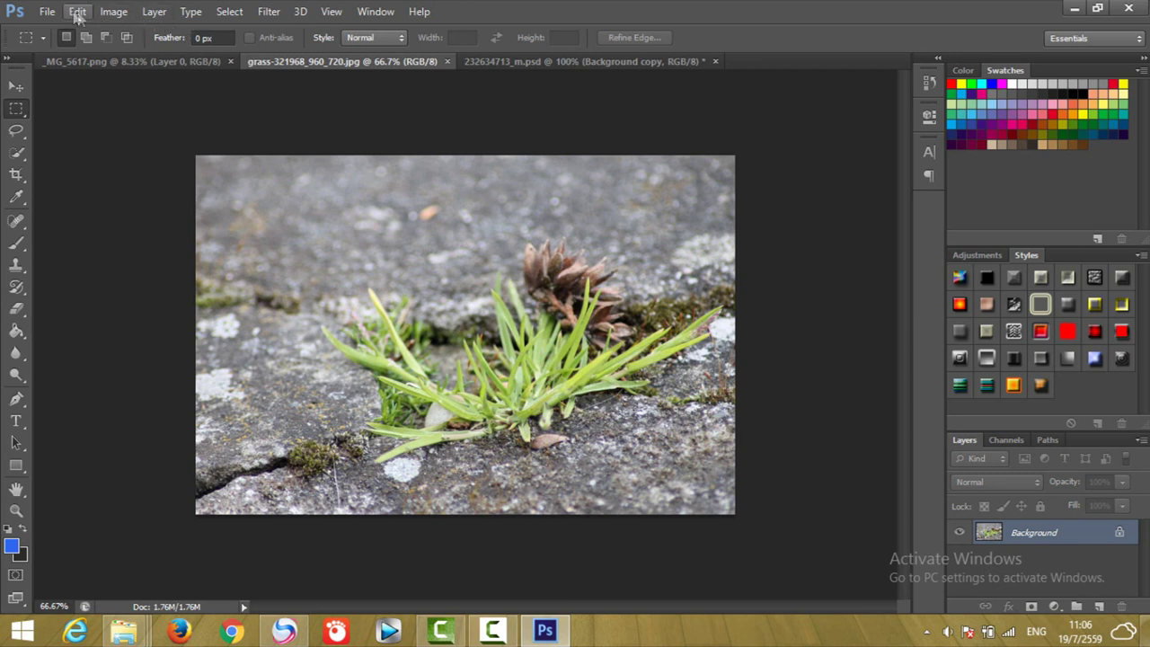
click(115, 11)
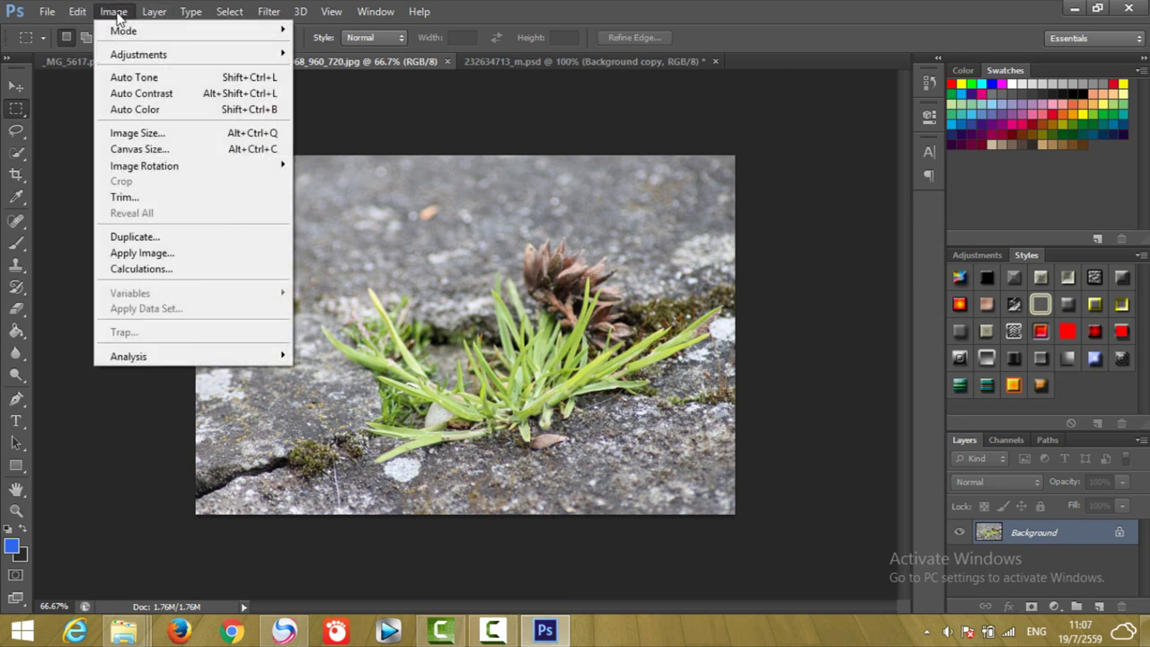
click(135, 133)
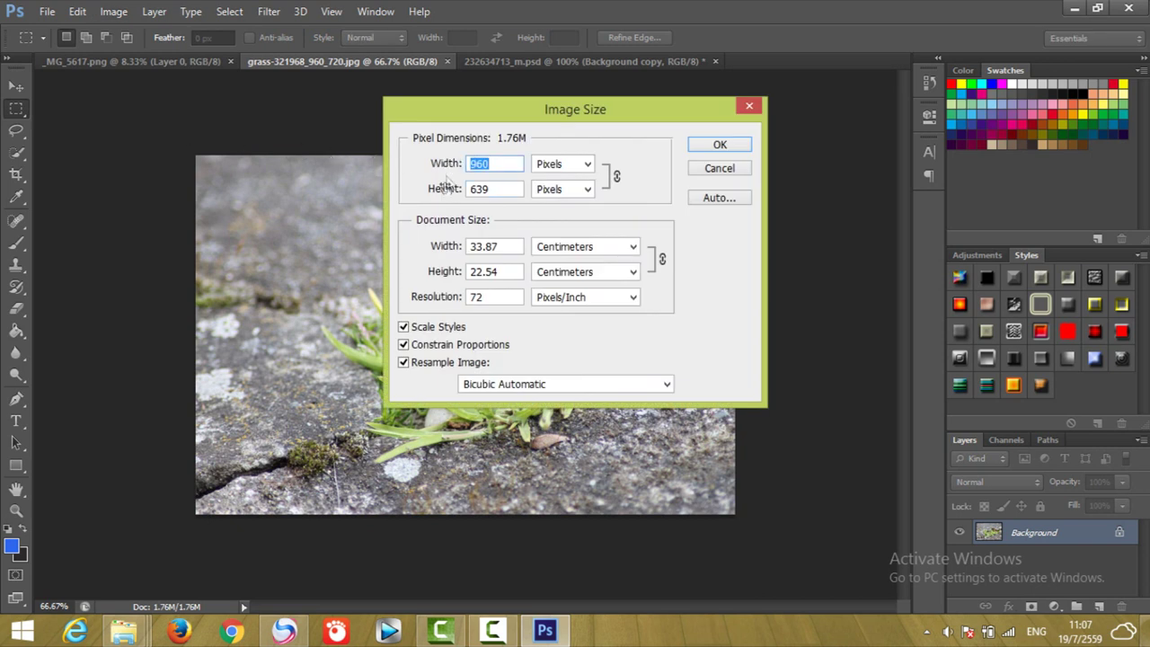
click(179, 58)
click(710, 168)
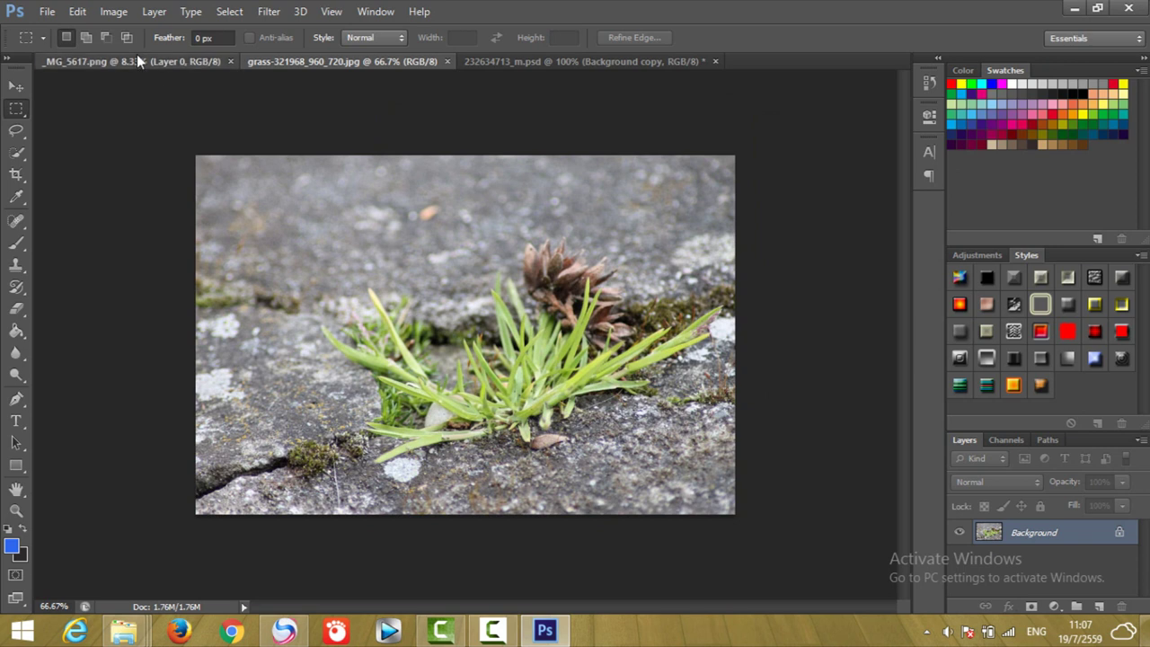
click(136, 59)
click(77, 11)
mouse_move(419, 11)
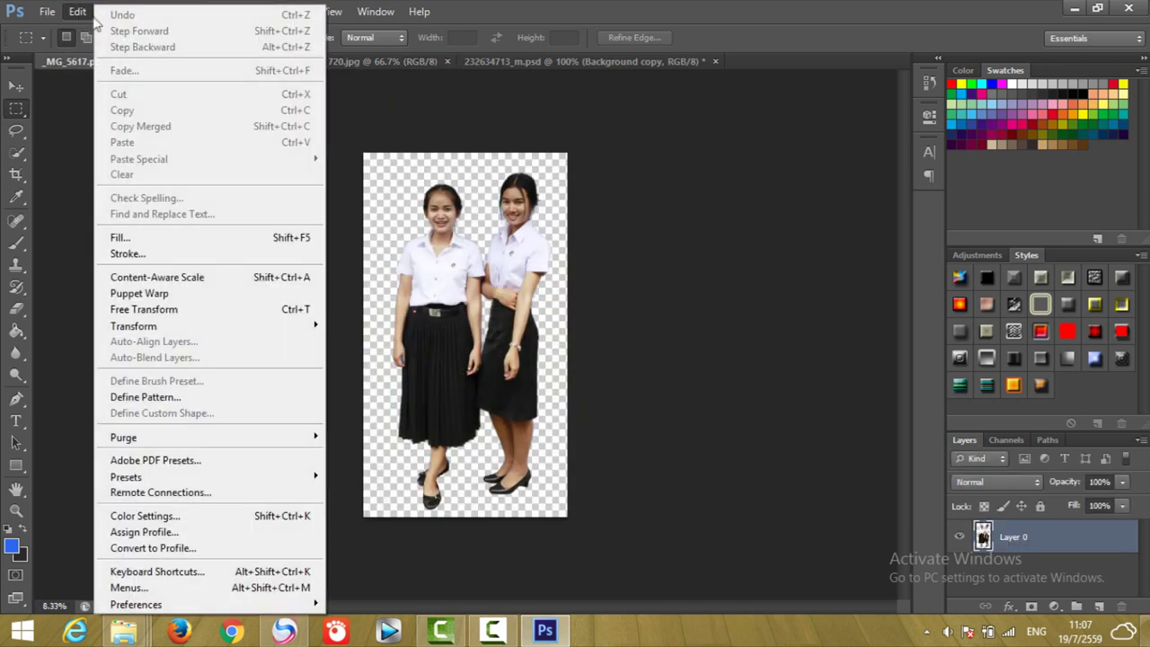
click(113, 11)
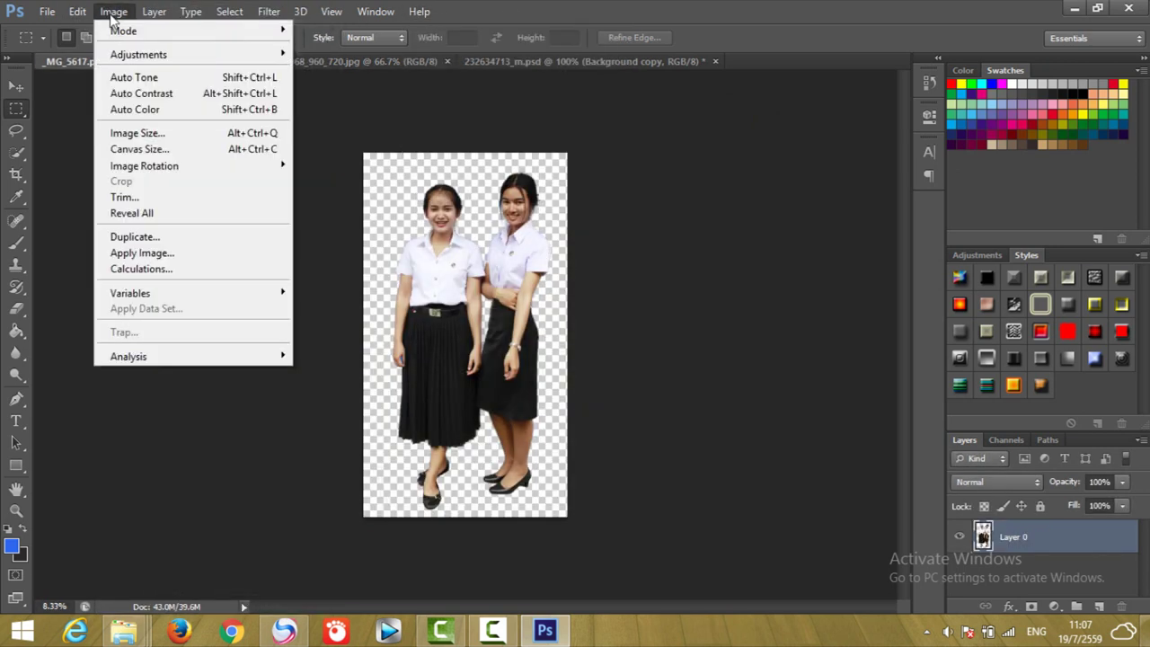
click(144, 135)
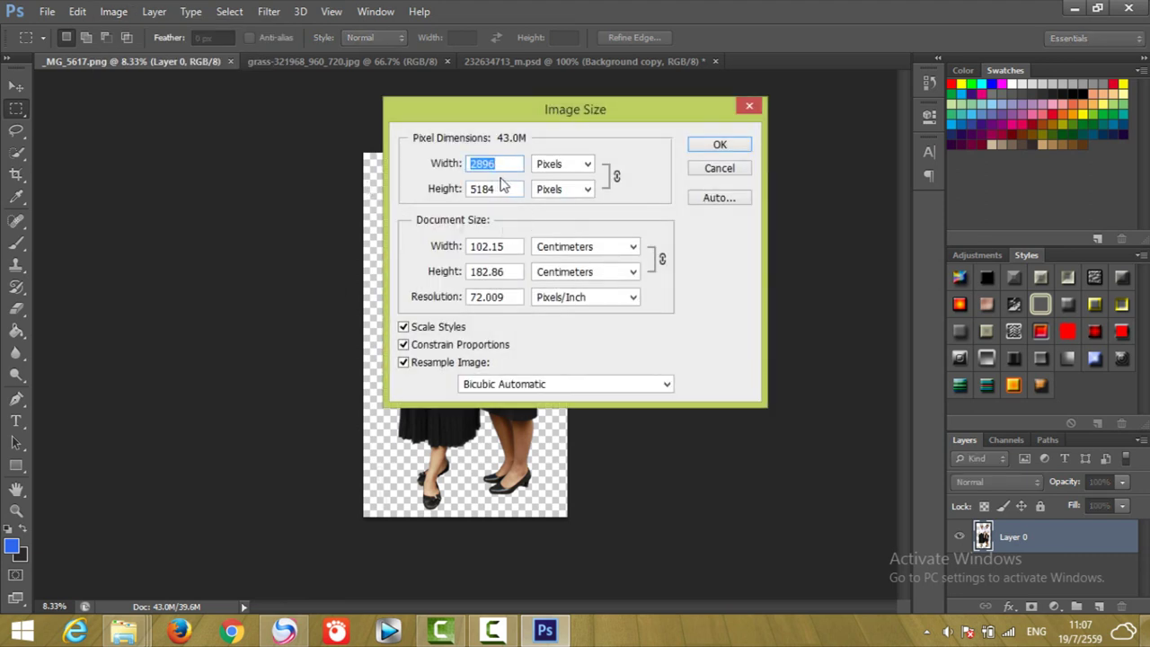
click(723, 171)
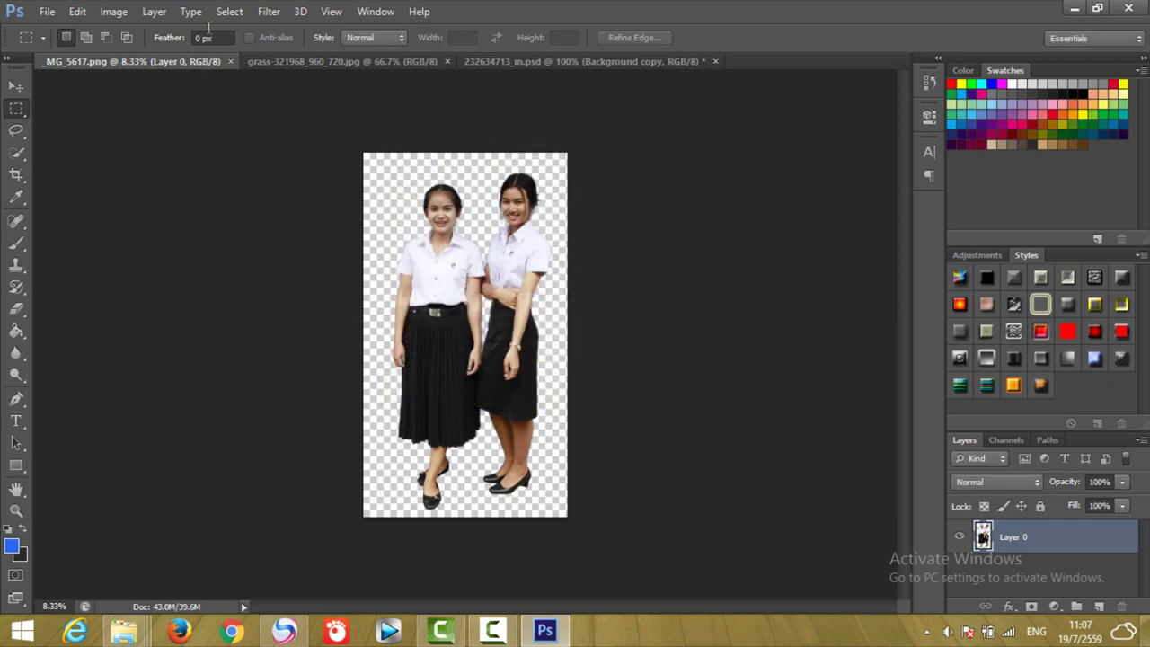
click(316, 60)
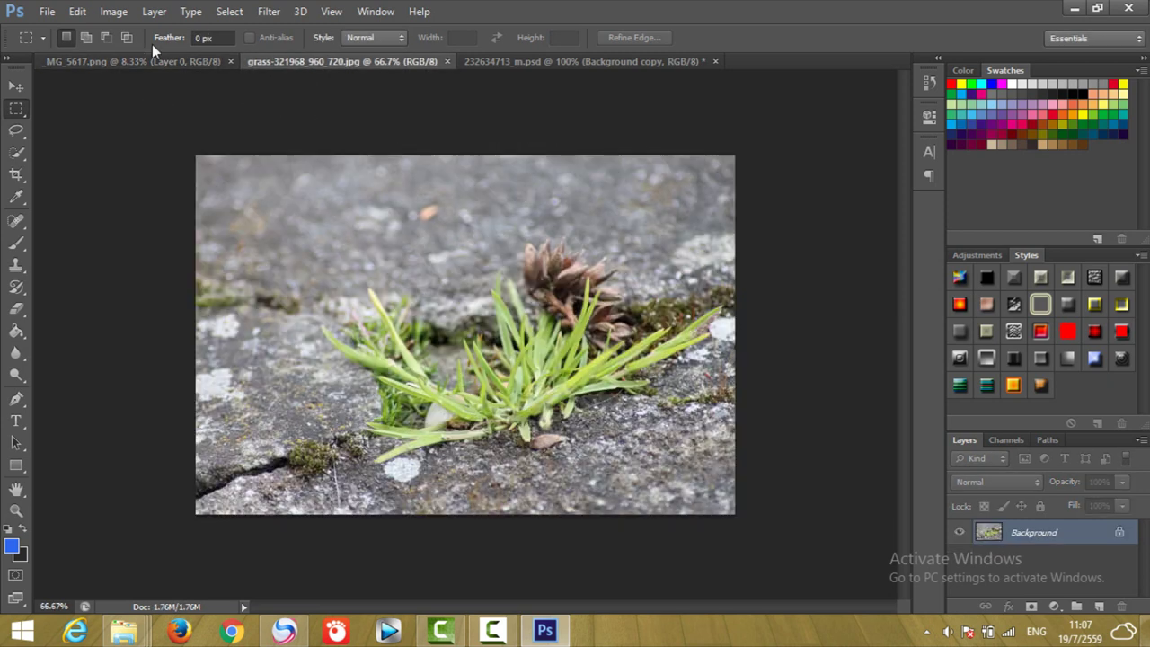
Resize the grass photo from 960 to 5000 pixels wide, keeping proportions.
click(113, 11)
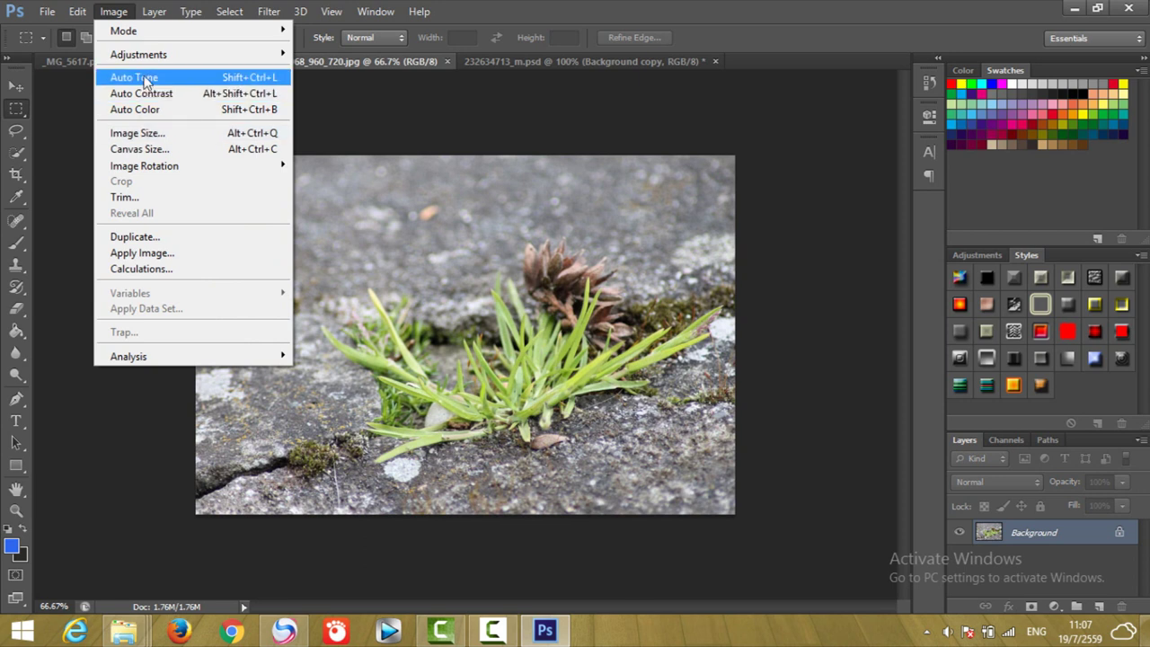
click(167, 134)
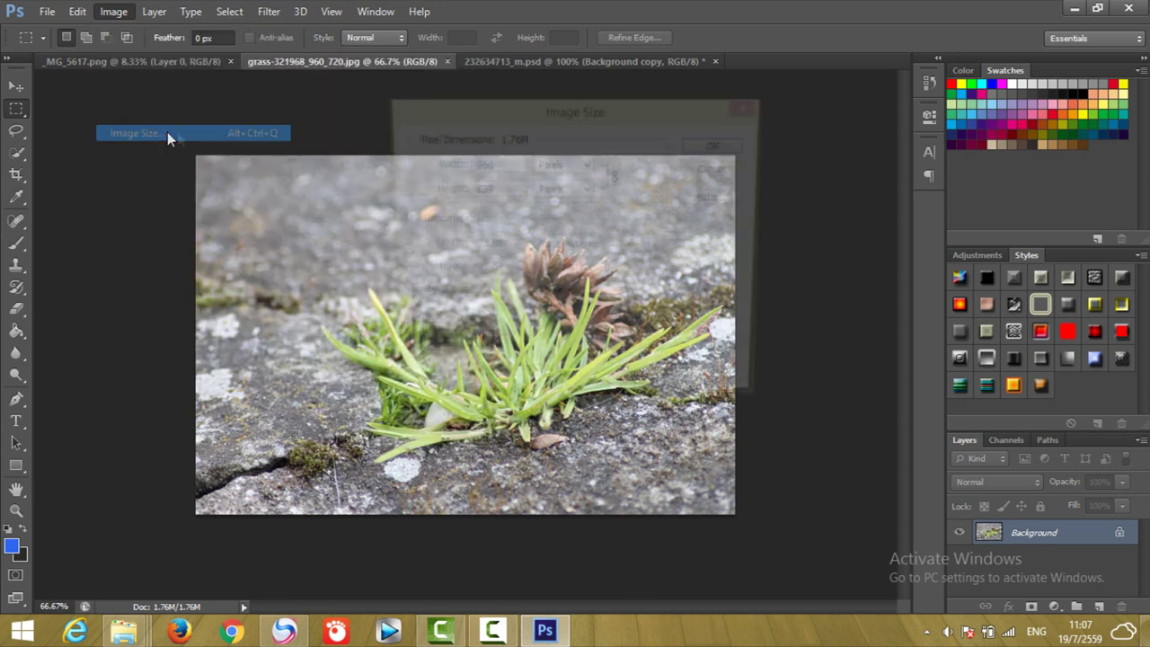
click(502, 164)
double_click(503, 165)
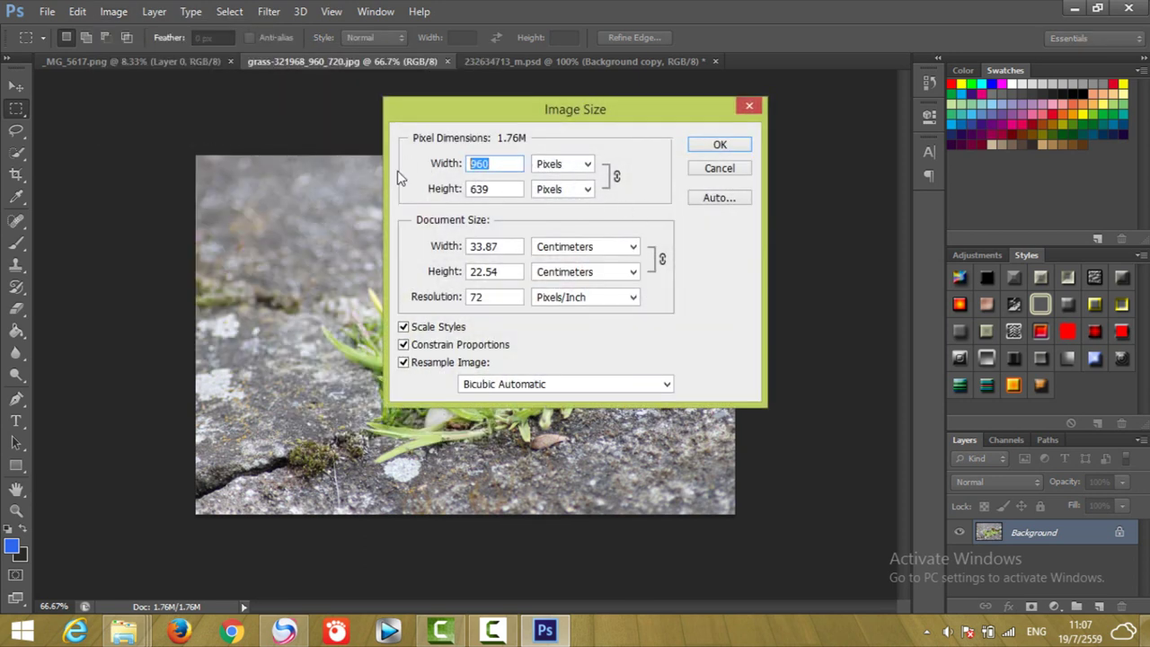
text(5)
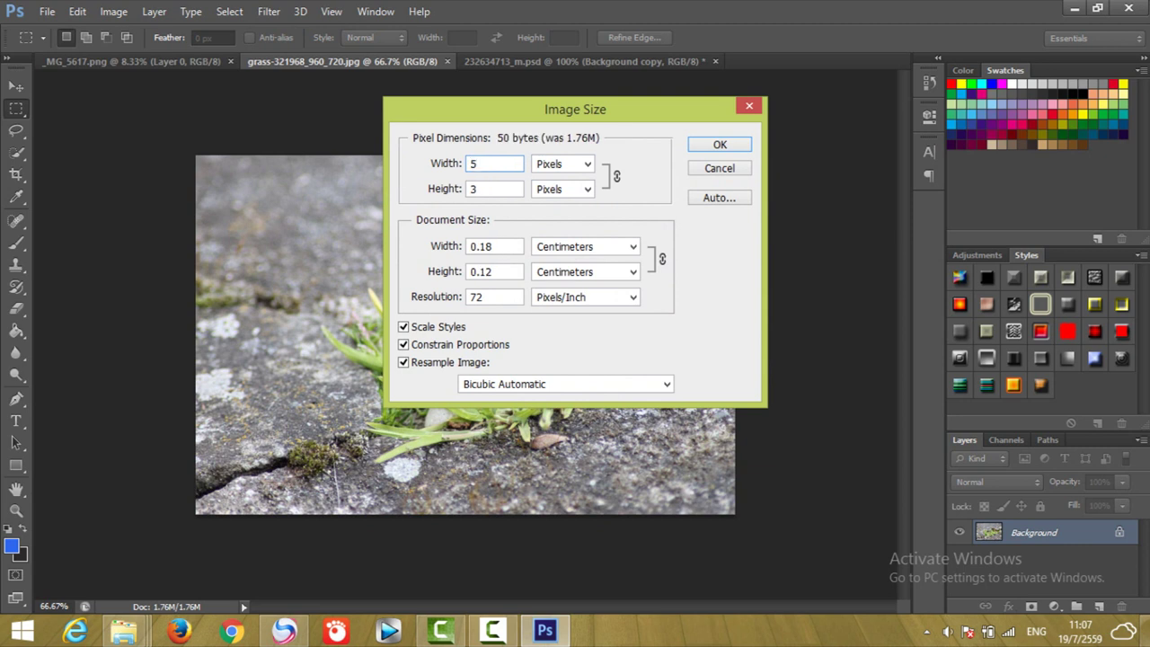
text(0)
text(00)
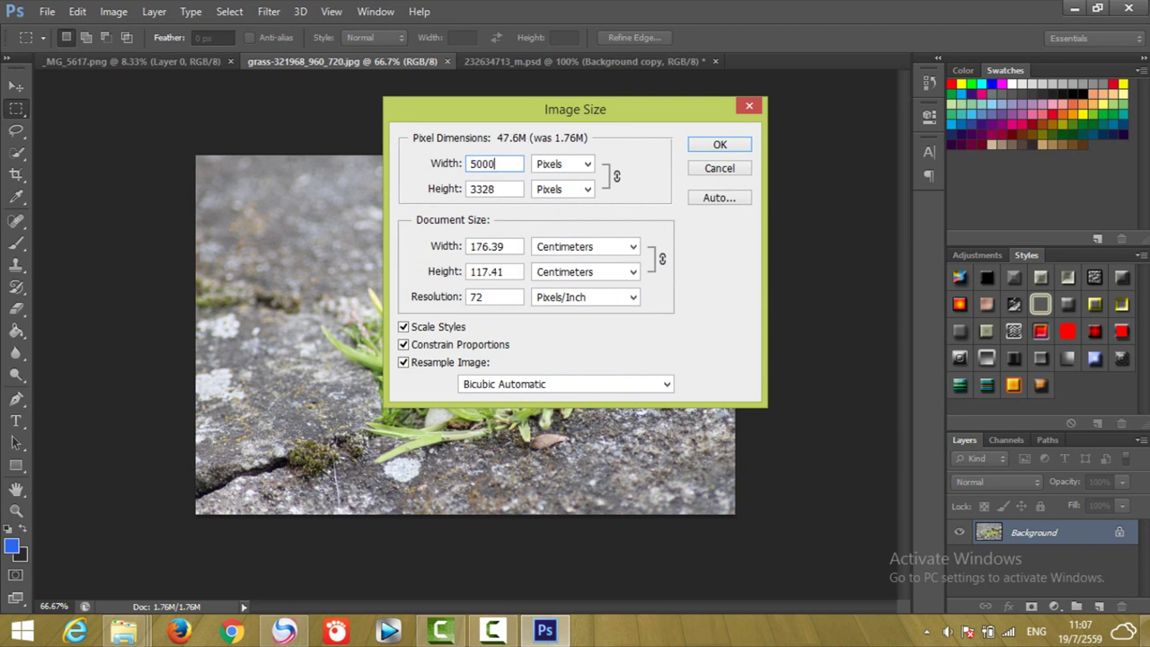
click(720, 146)
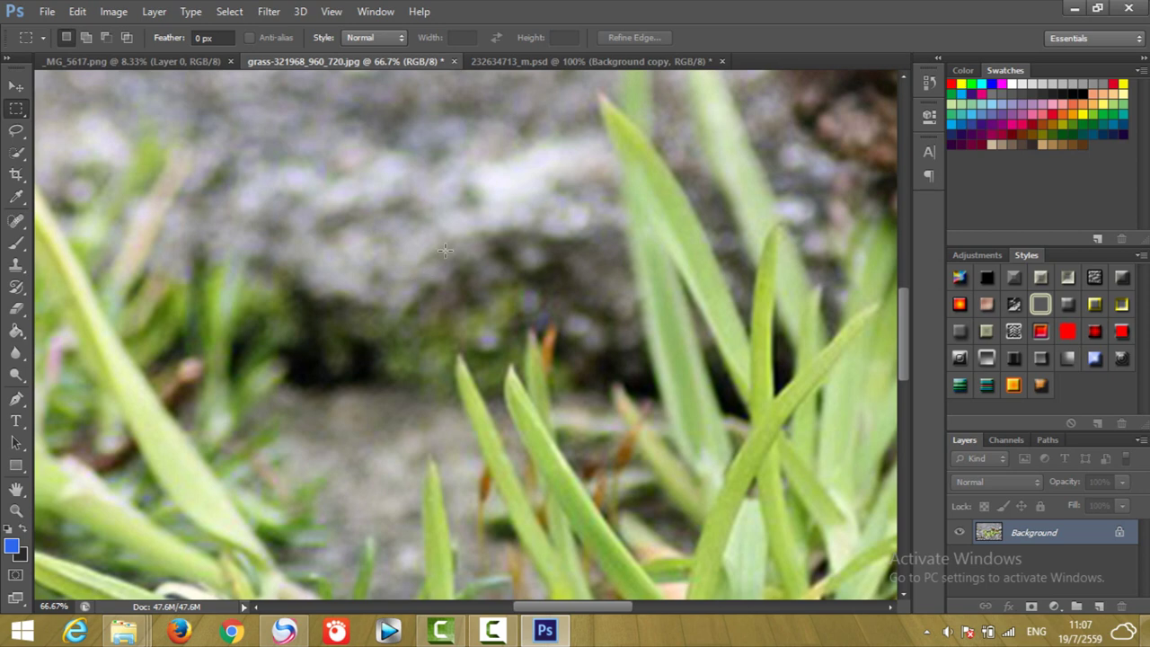
Zoom out so the whole enlarged grass photo fits the window.
key(ctrl+minus)
key(ctrl+minus)
key(ctrl+minus)
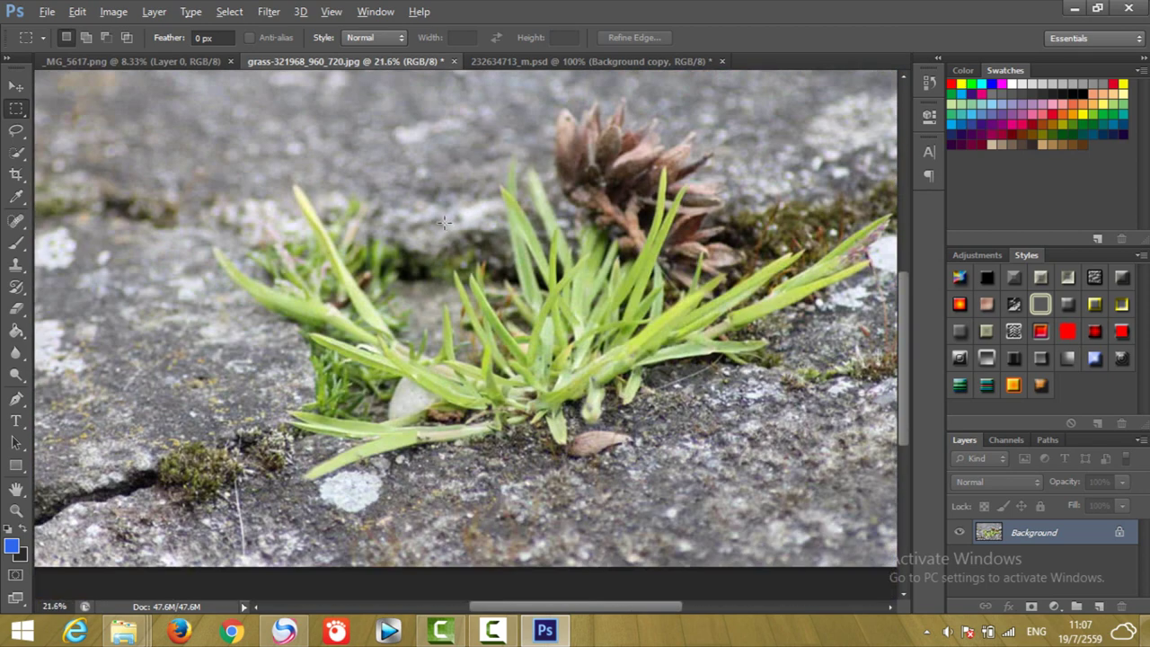
key(ctrl+minus)
key(ctrl+0)
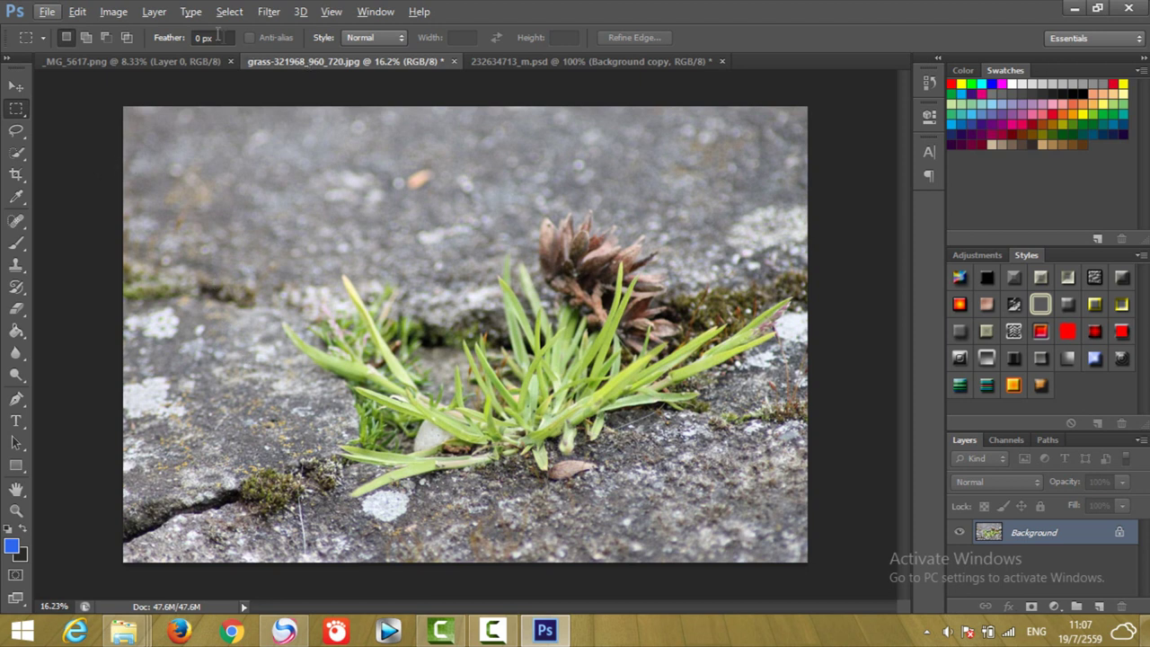
click(269, 12)
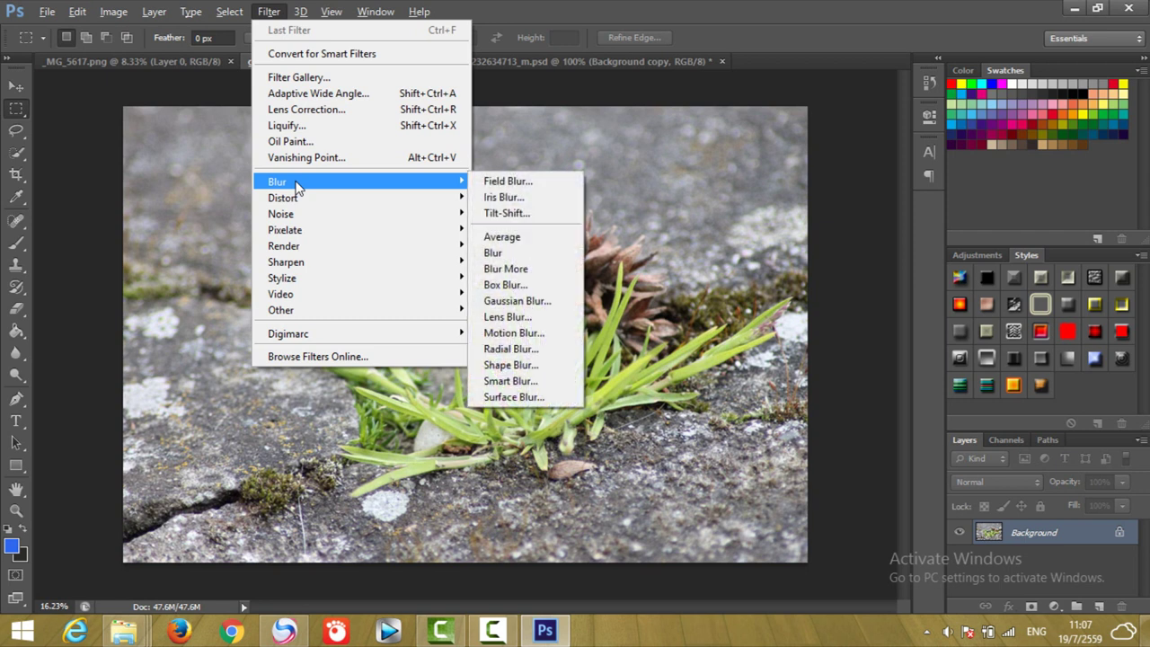
mouse_move(277, 181)
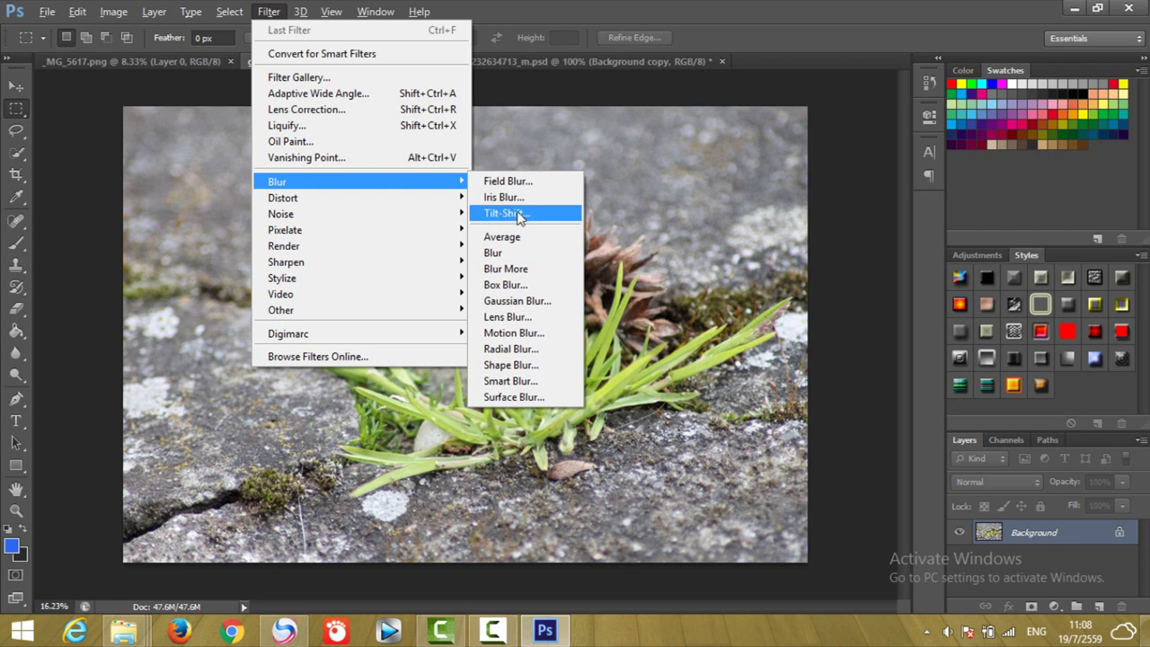
Apply a 95 px Tilt-Shift blur with the sharp focus band over the grass clump.
click(519, 217)
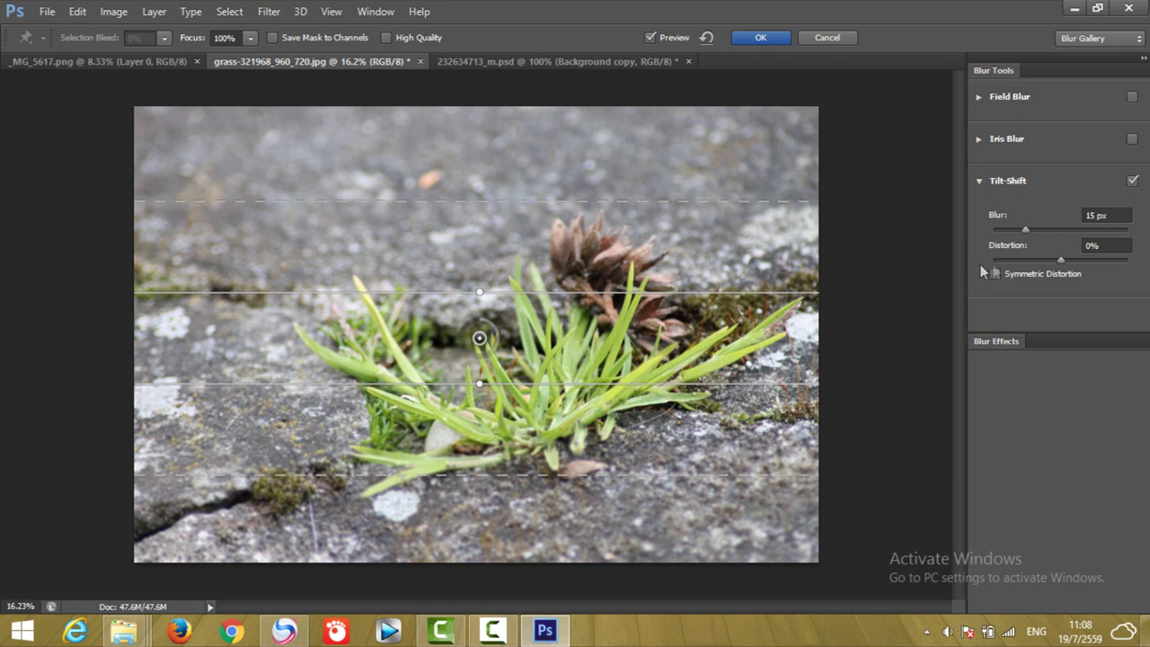
mouse_move(1025, 231)
mouse_down()
mouse_move(1084, 240)
mouse_move(1062, 234)
mouse_up()
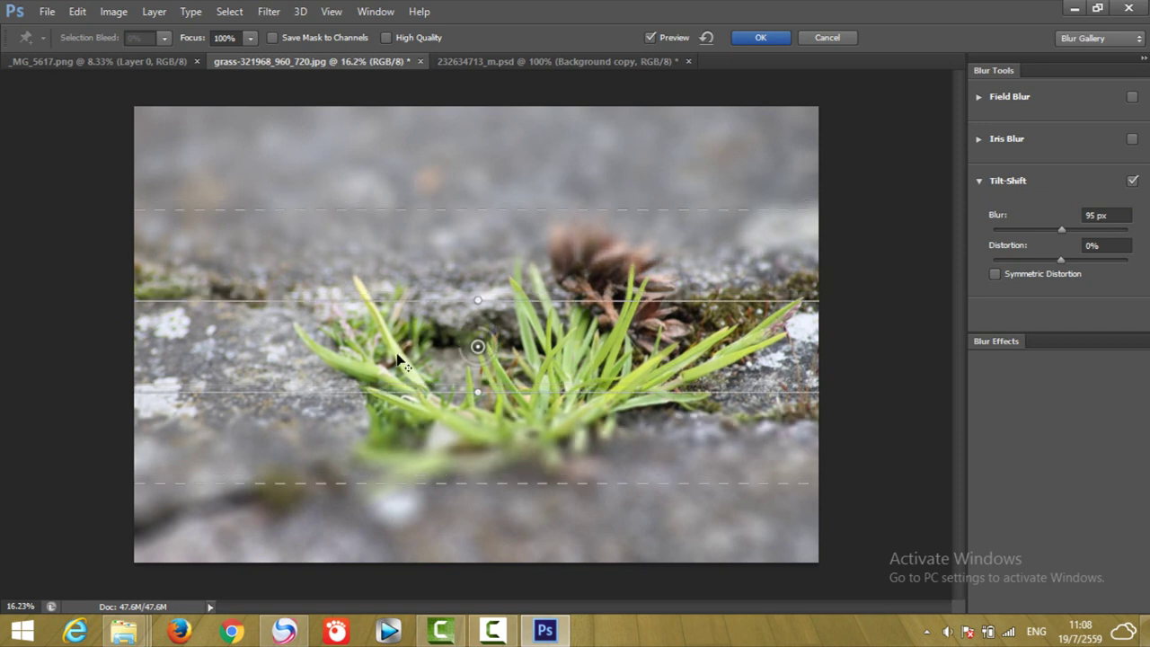
drag(479, 338, 379, 457)
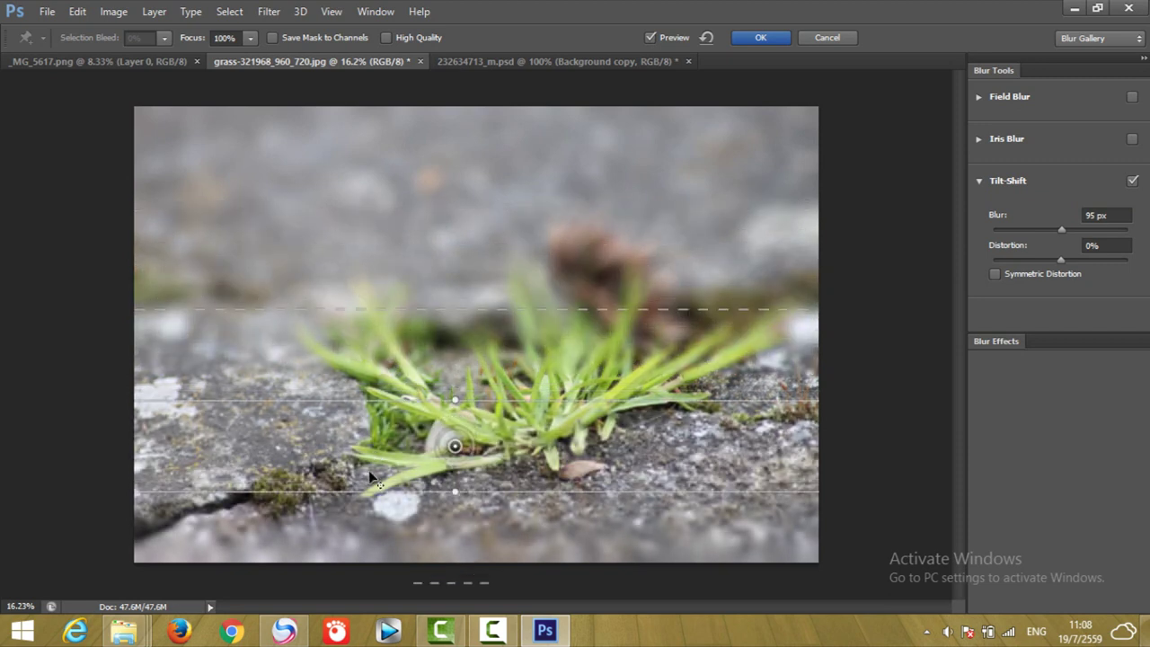
drag(379, 457, 381, 453)
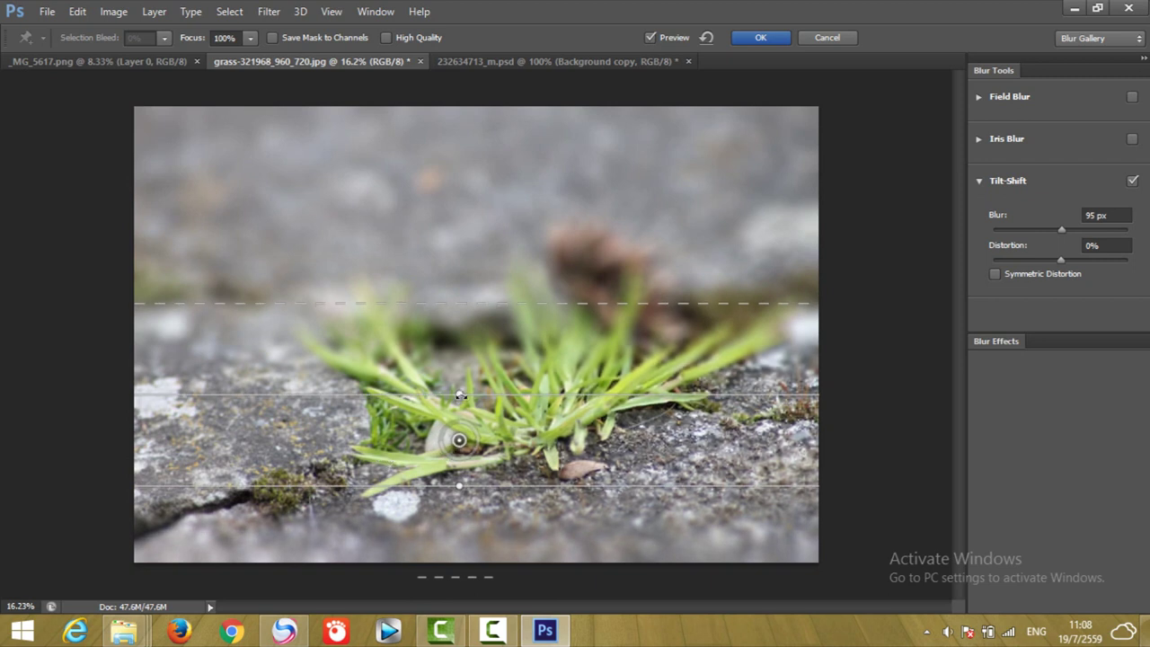
drag(528, 395, 531, 336)
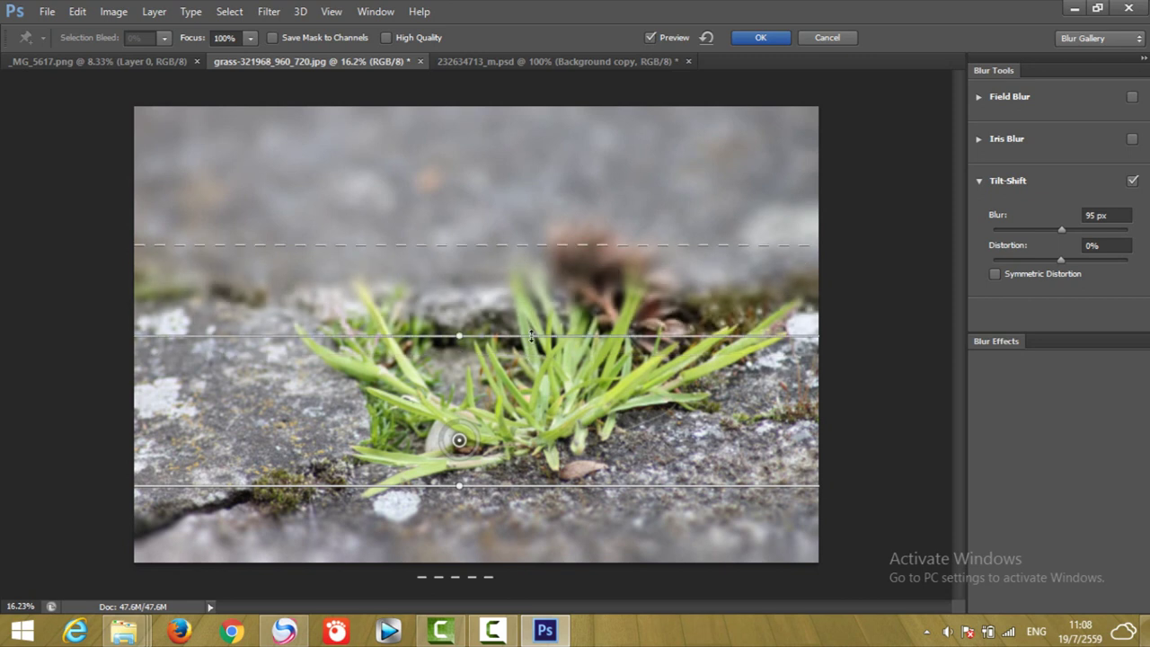
drag(532, 333, 533, 338)
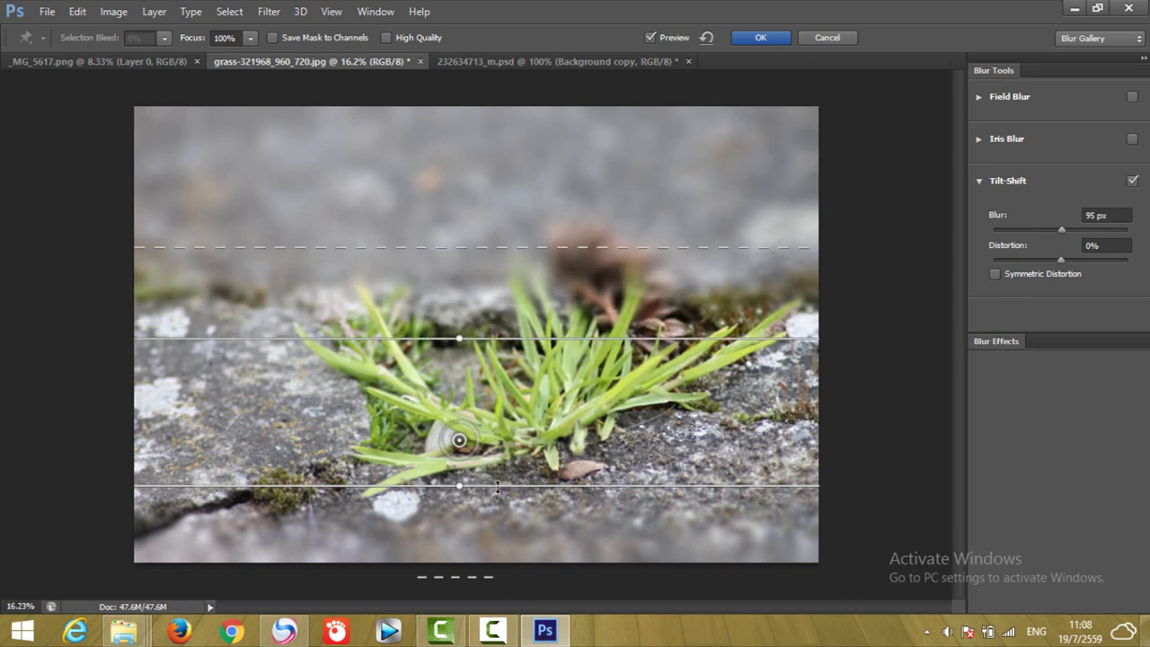
drag(501, 486, 503, 477)
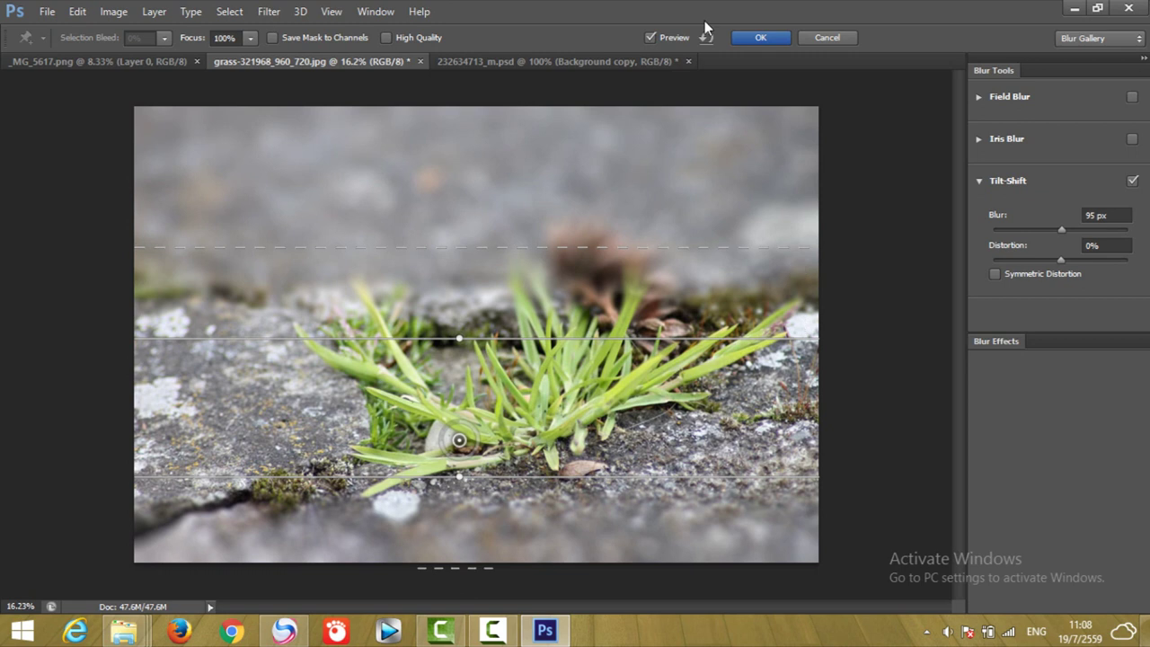
click(760, 38)
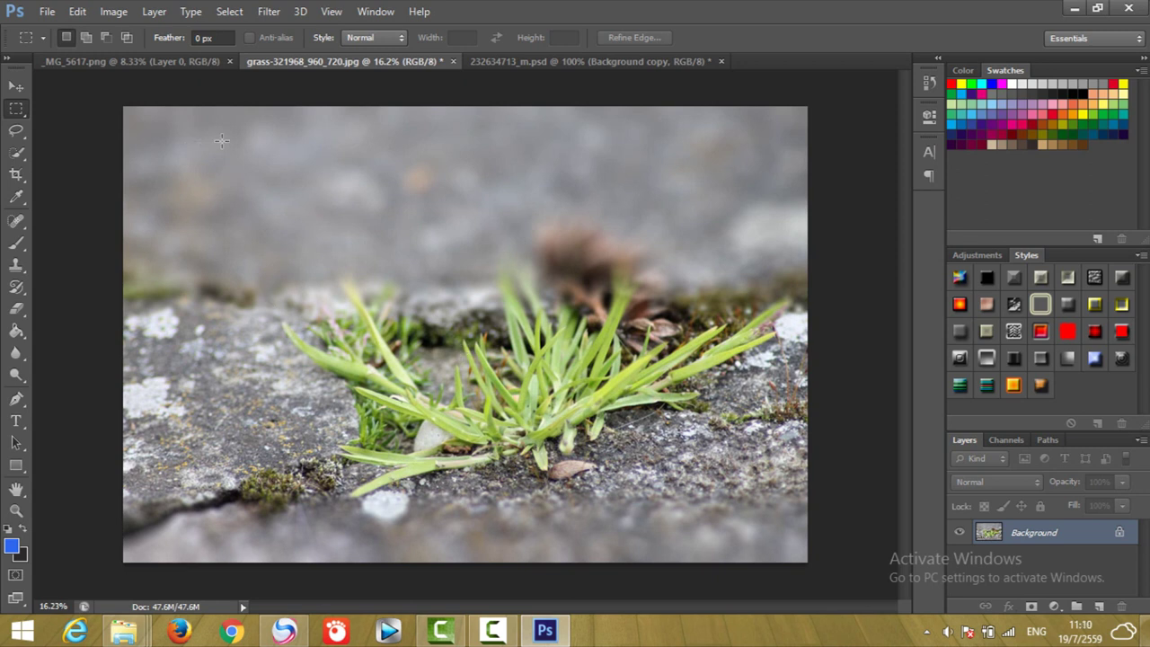
click(172, 63)
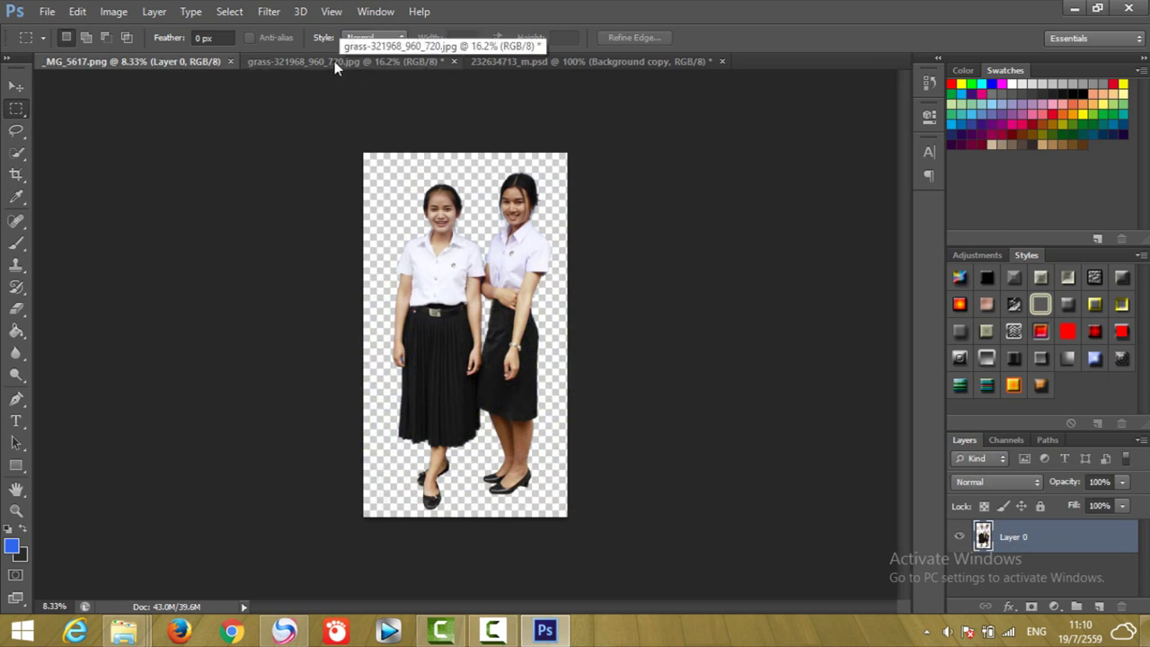
Move the girls cut-out into the grass document as a new layer and redock the _MG_5617.png tab.
drag(197, 62, 157, 84)
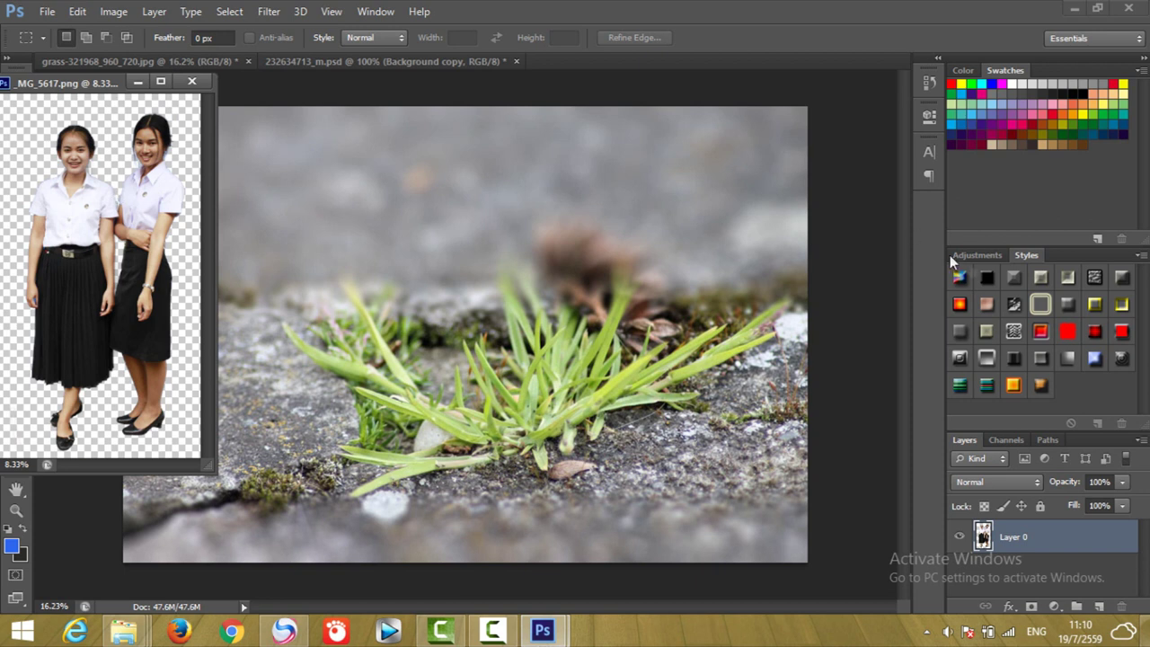
drag(70, 89, 345, 123)
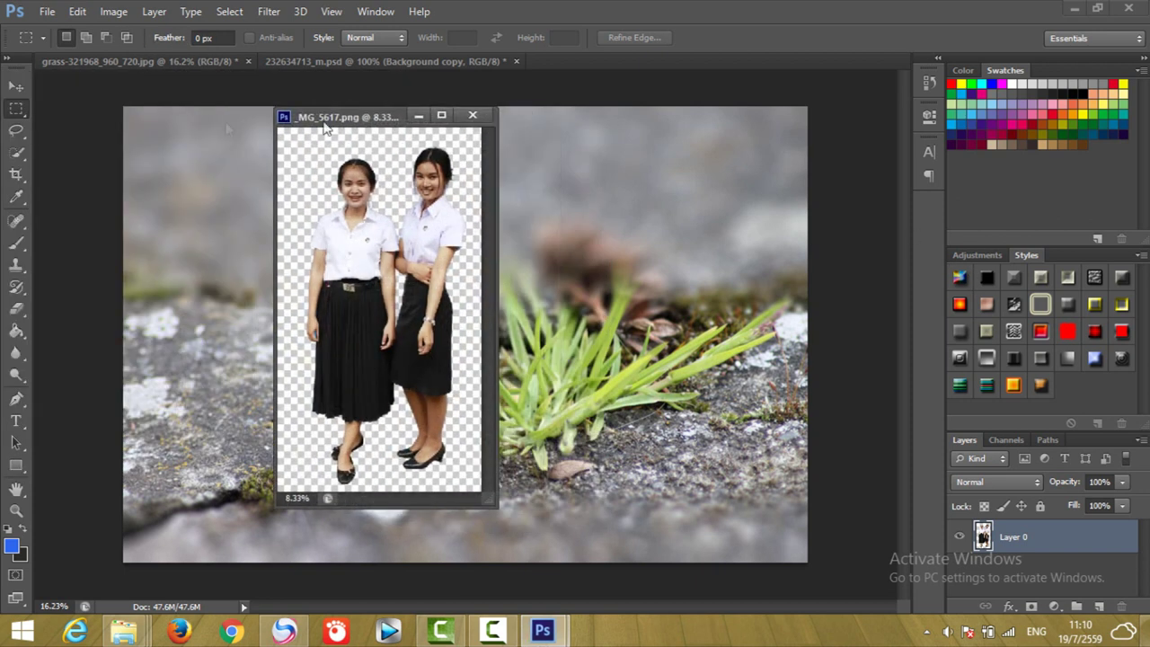
click(17, 89)
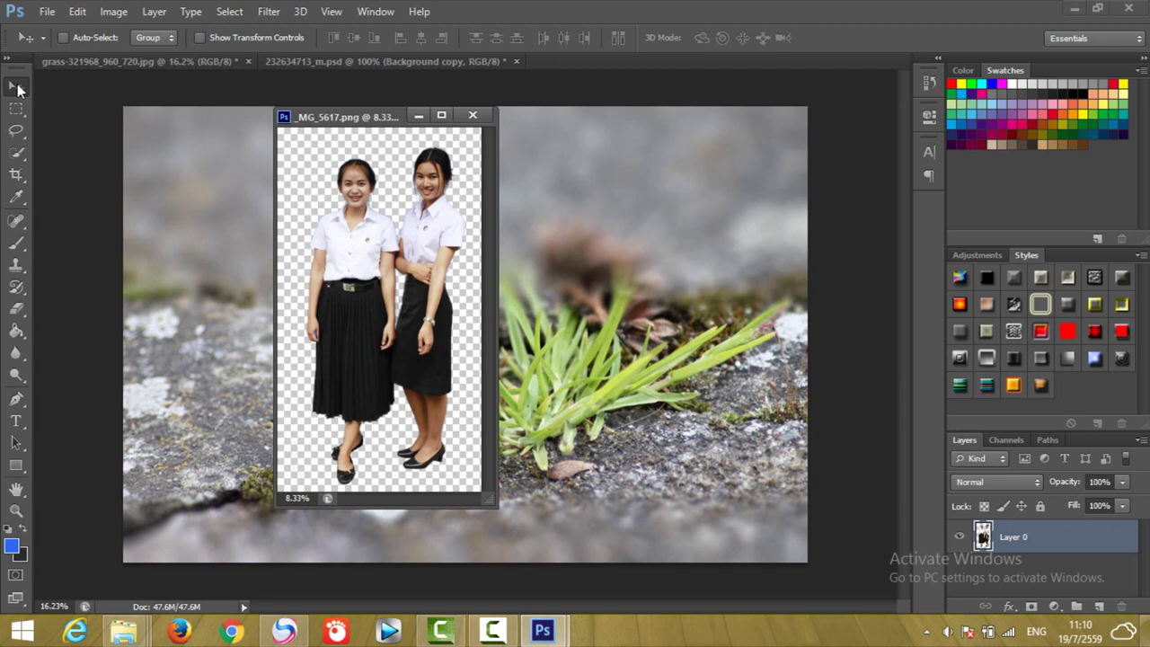
drag(359, 116, 766, 108)
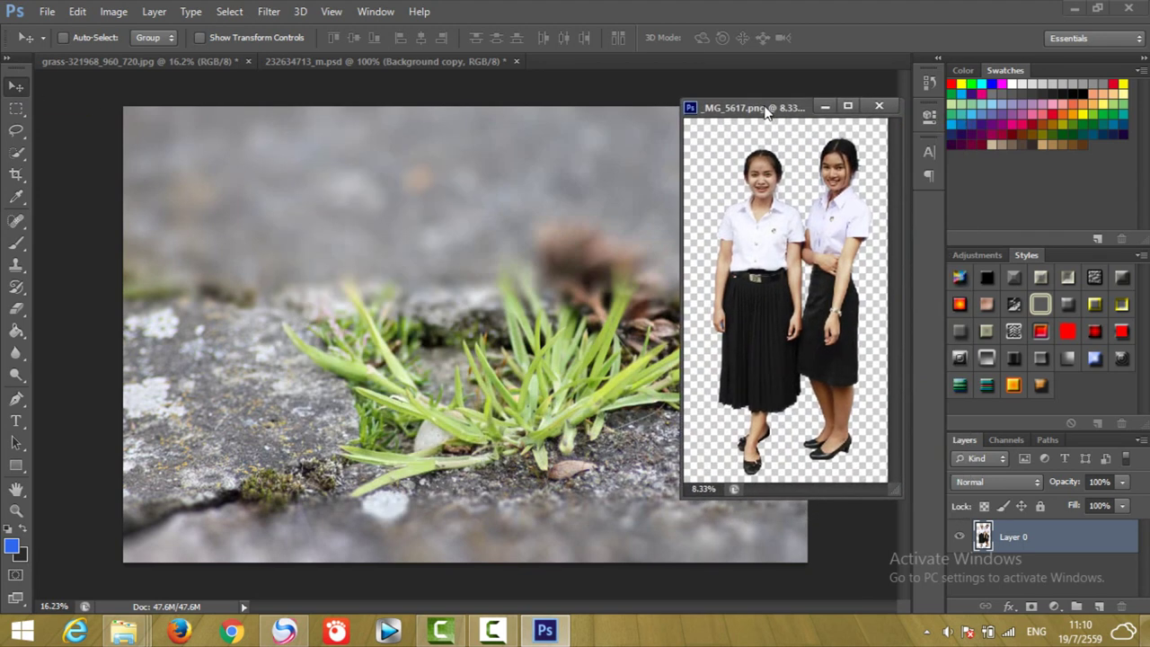
drag(790, 243, 439, 268)
drag(288, 298, 254, 320)
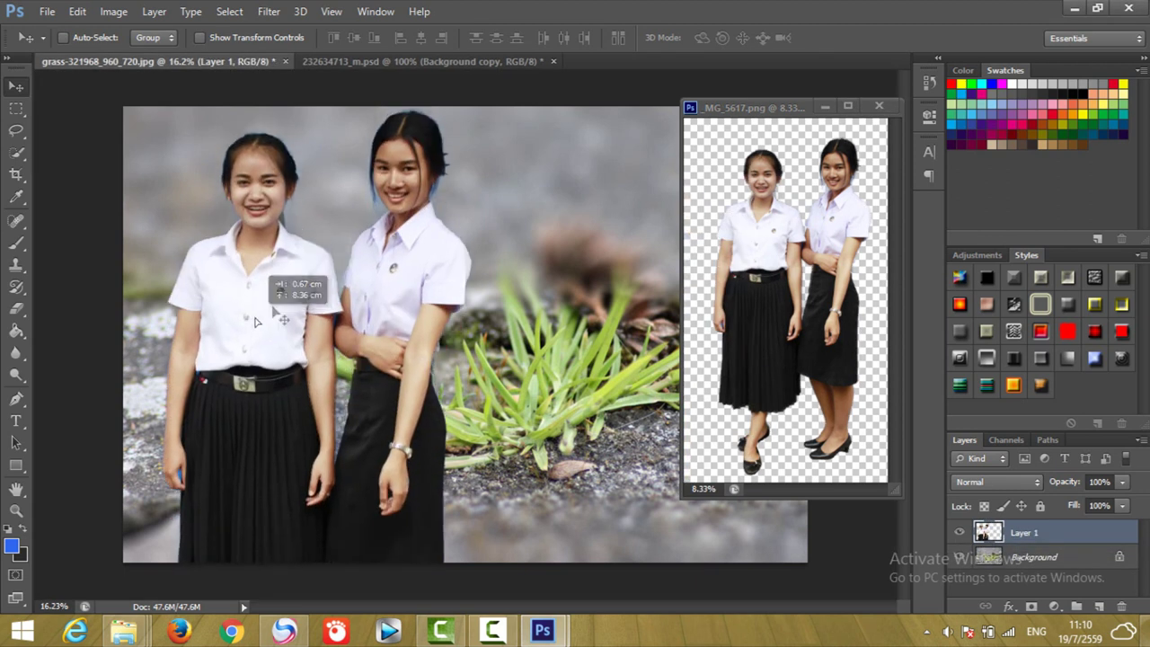
drag(809, 107, 708, 64)
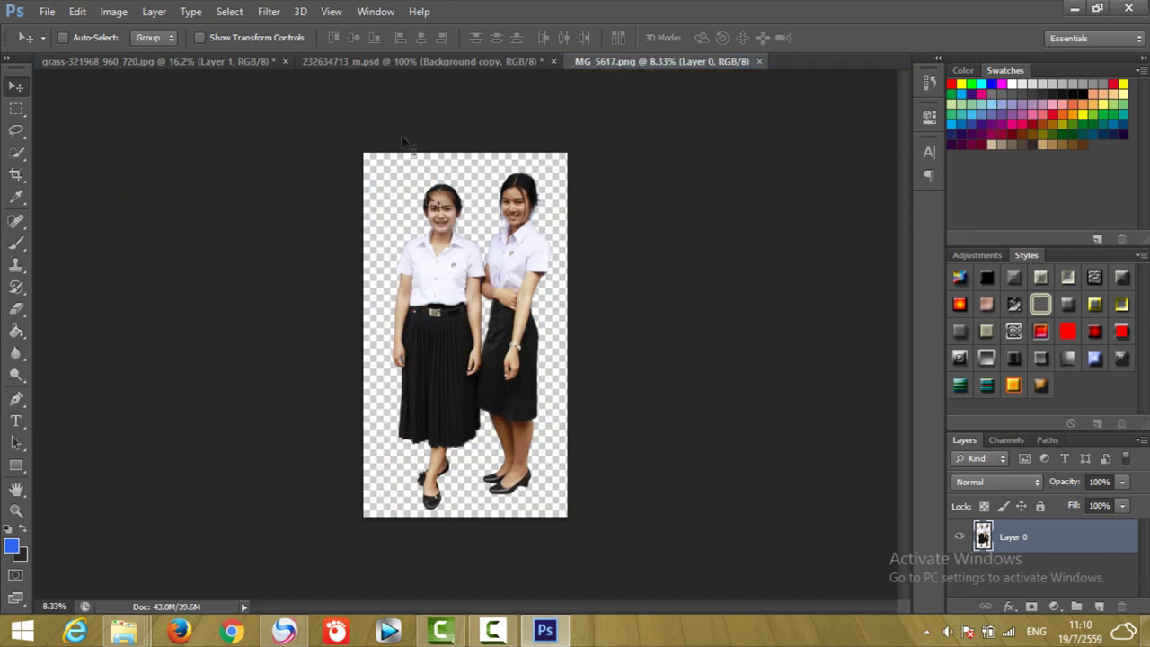
click(229, 61)
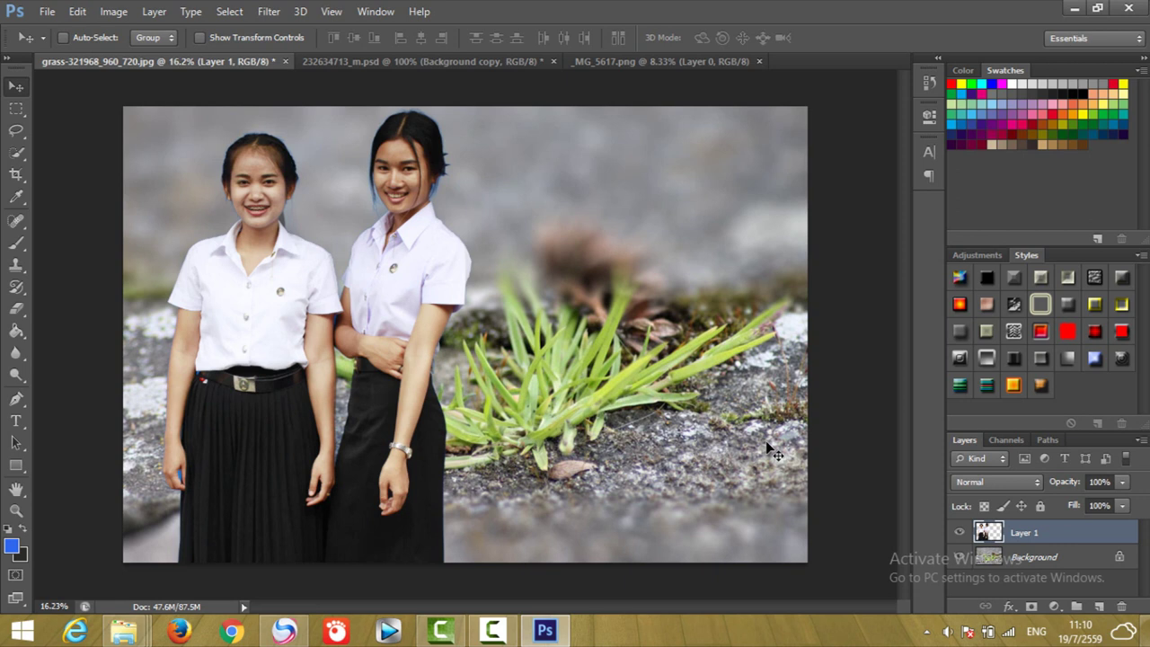
Scale the girls layer to about 44% and place them on the rock left of the grass.
key(ctrl+t)
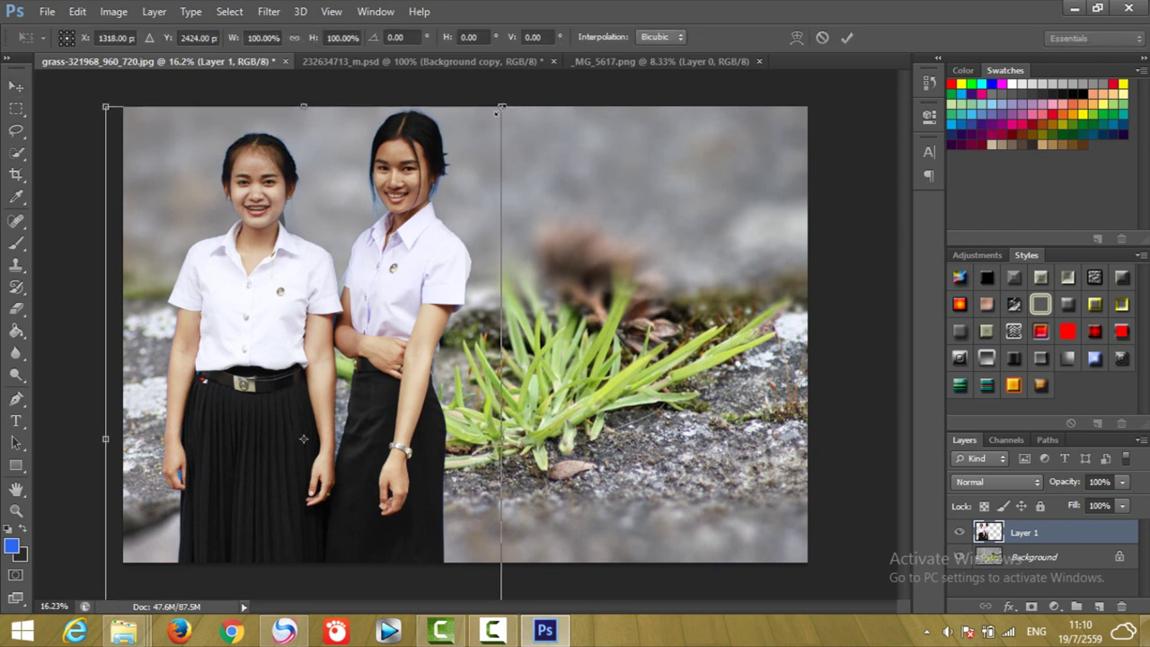
drag(501, 106, 265, 442)
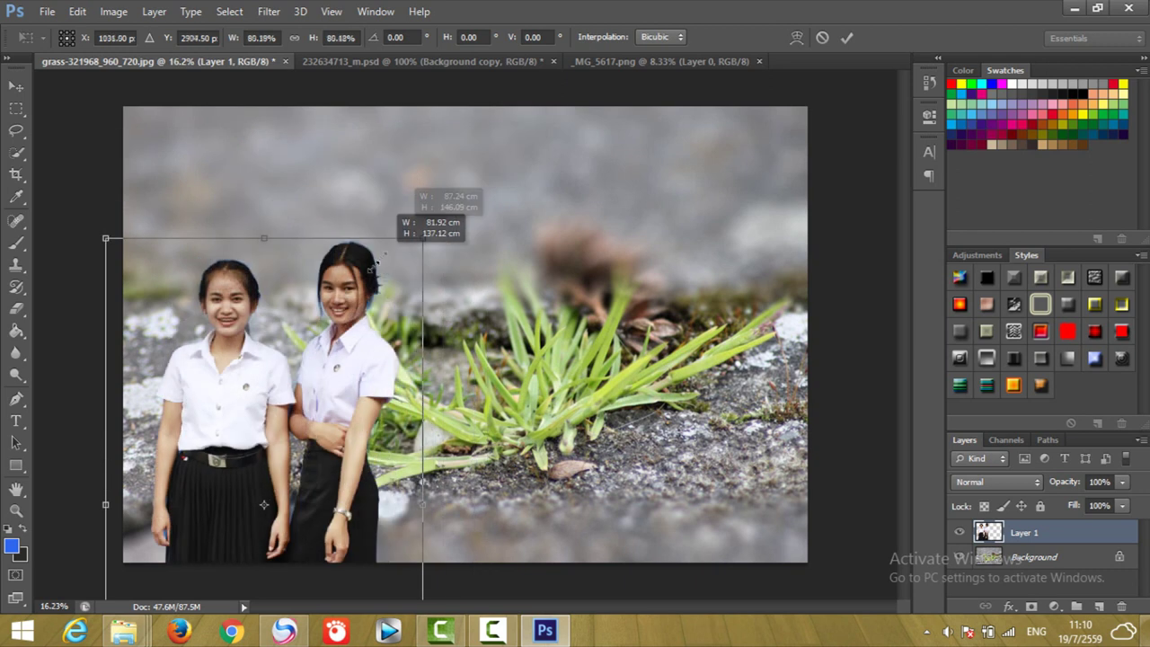
drag(253, 535, 293, 244)
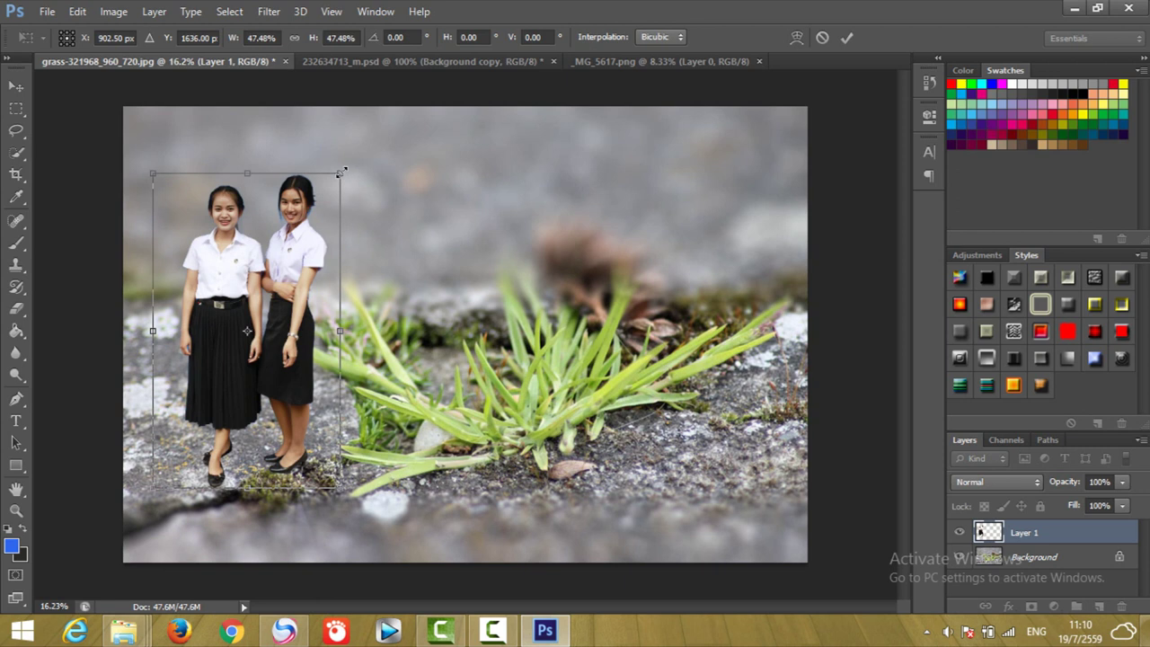
drag(338, 172, 324, 199)
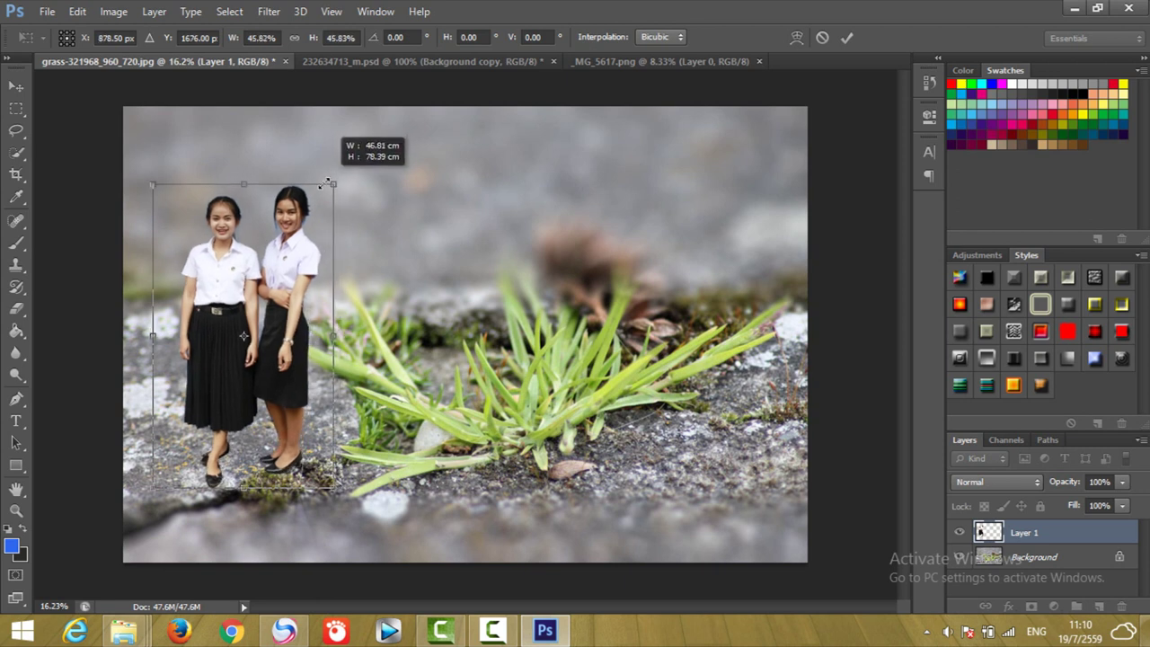
drag(291, 419, 291, 427)
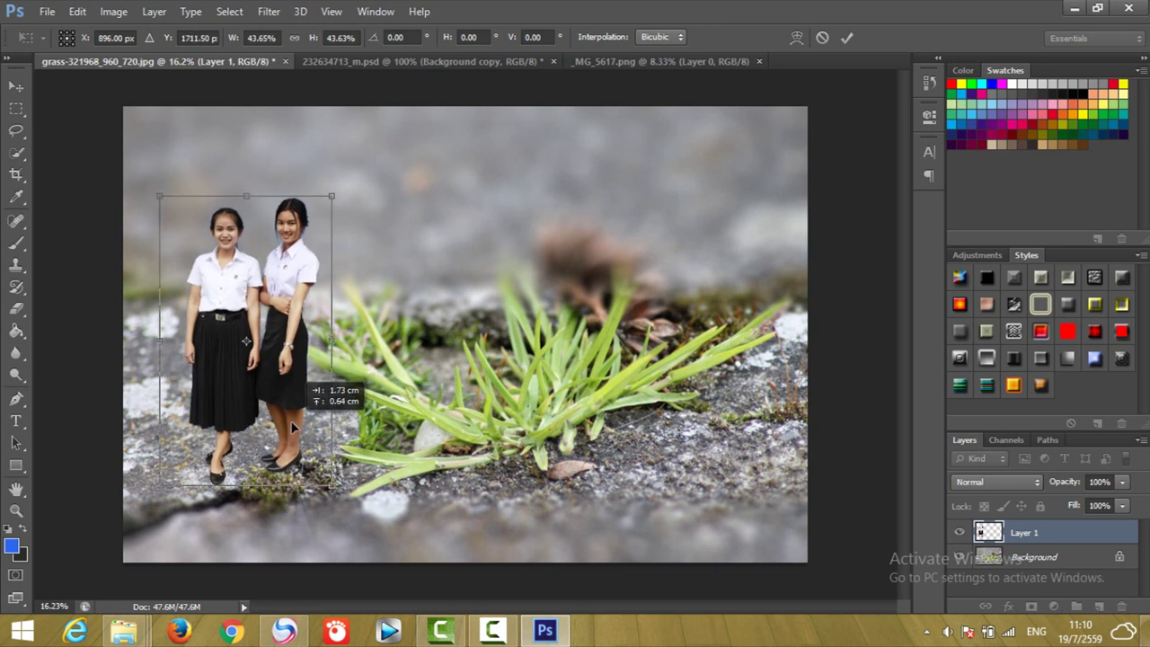
drag(291, 425, 295, 424)
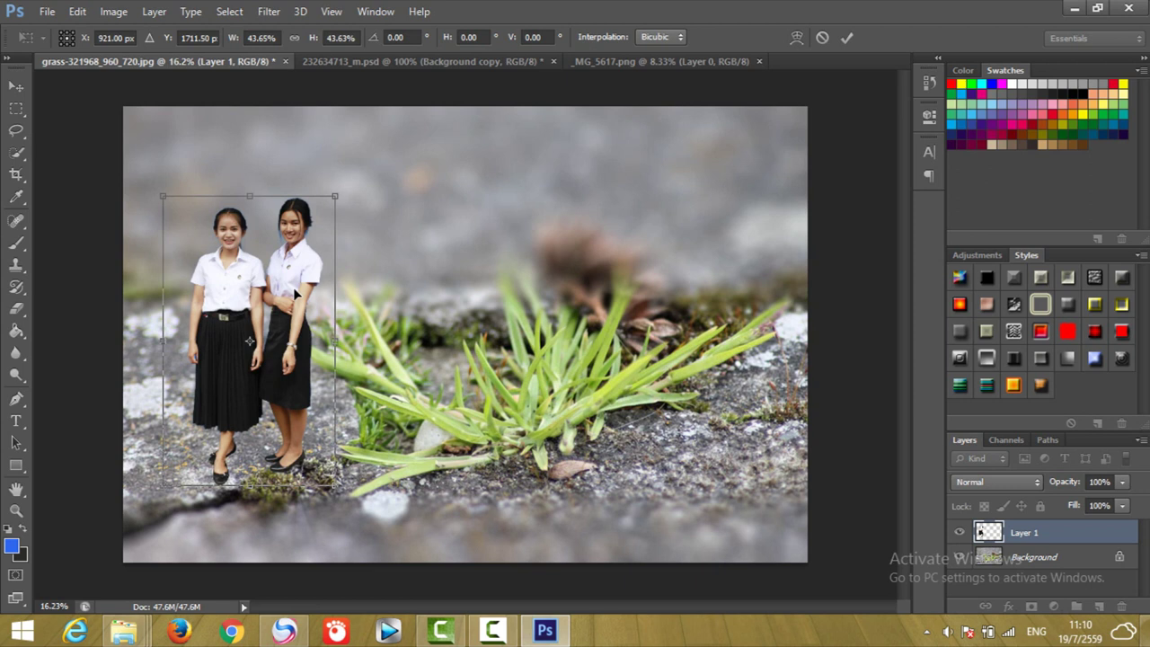
key(Return)
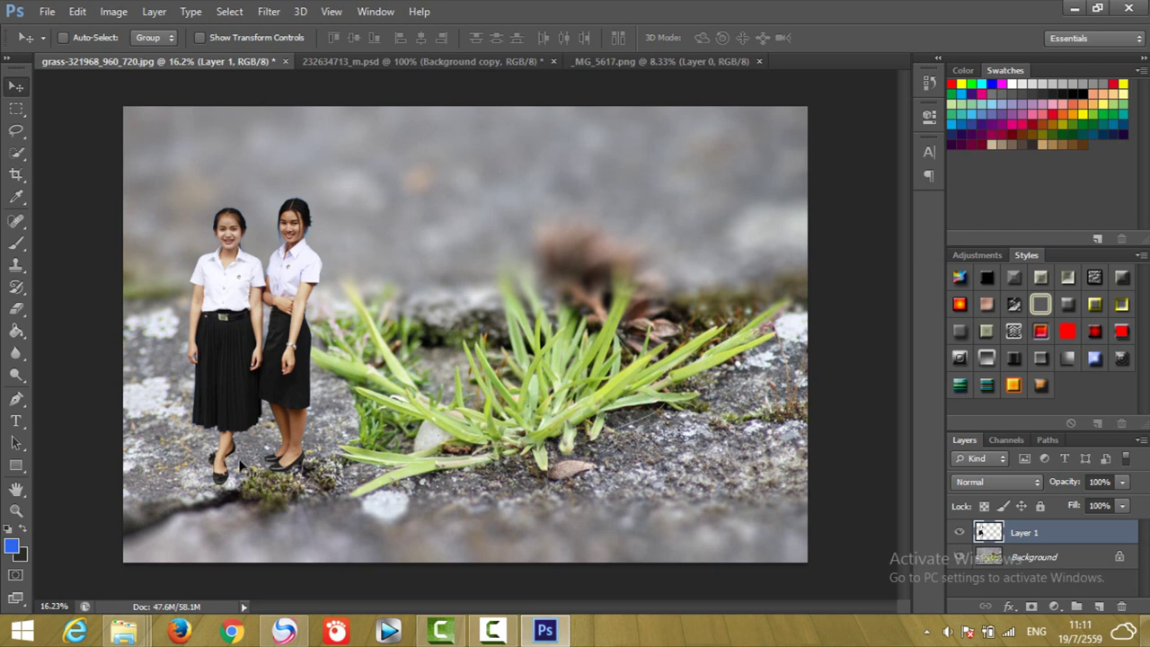
Add an empty Layer 2 and select the Brush with black as foreground colour.
click(1101, 609)
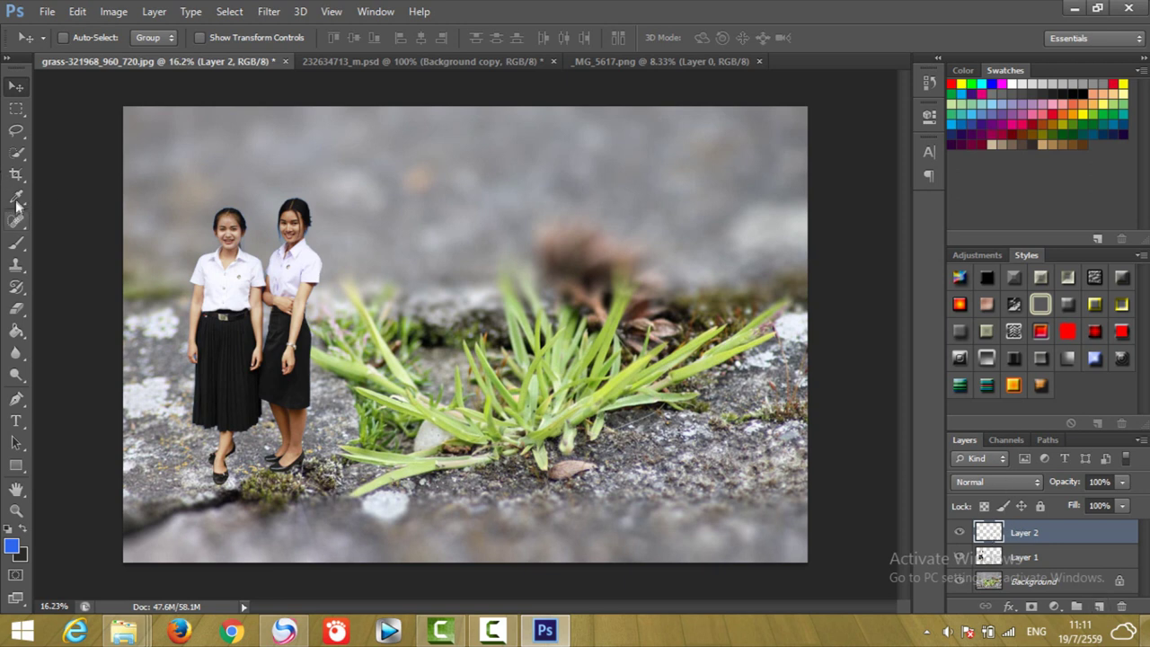
click(17, 245)
click(11, 546)
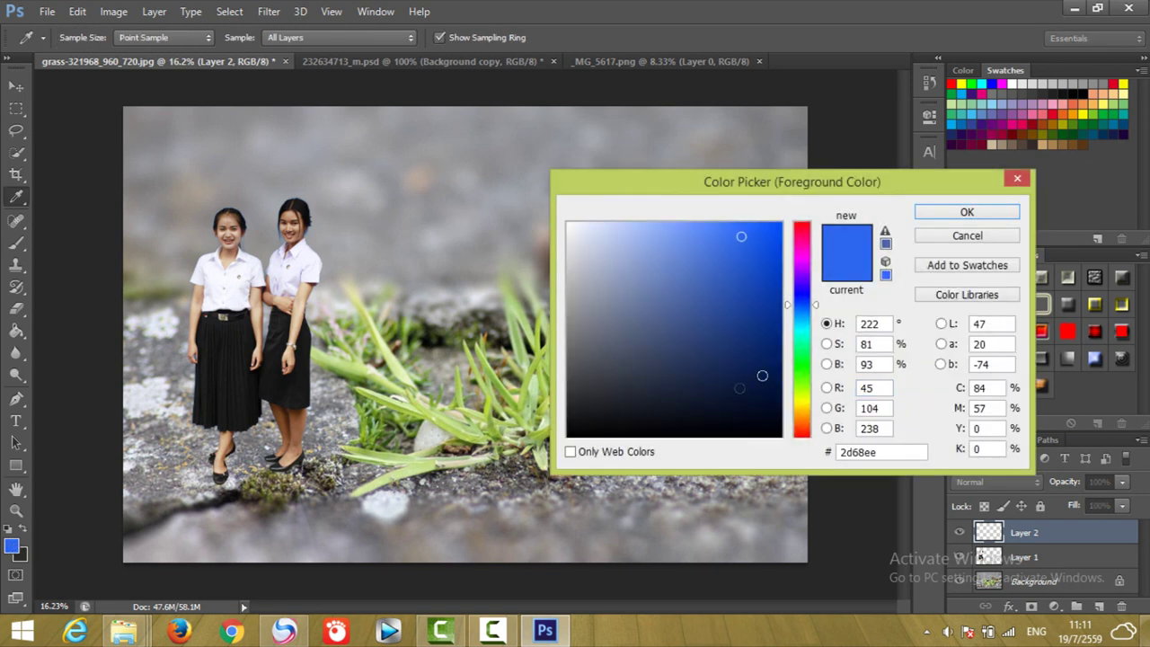
click(979, 236)
click(22, 529)
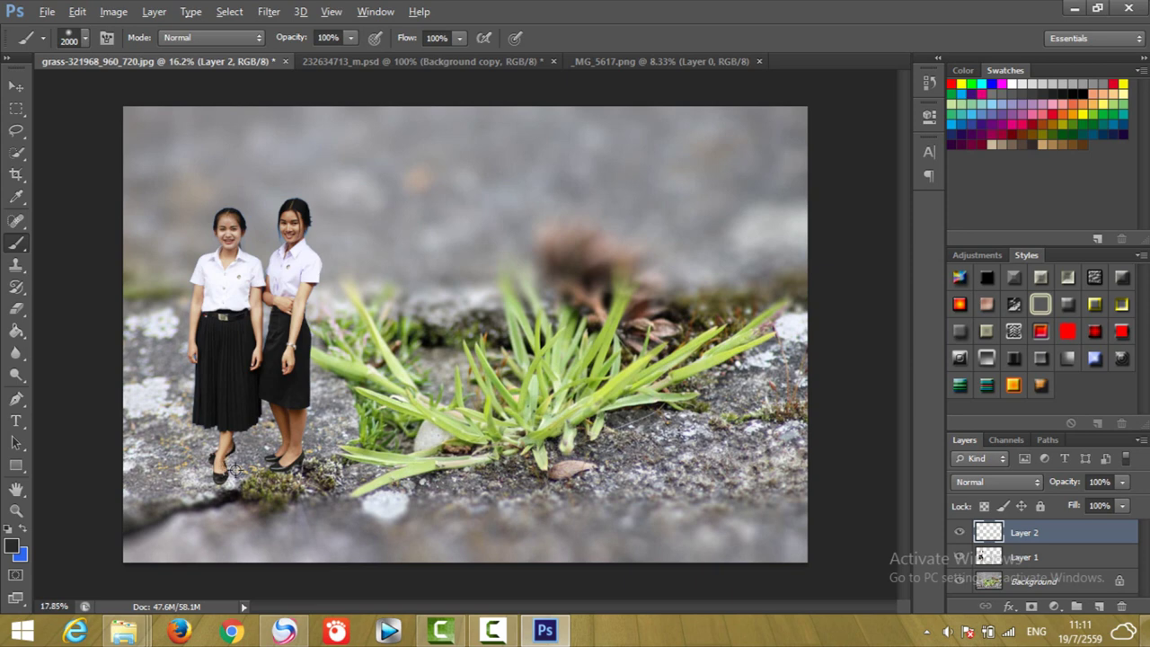
Zoom in on the girls, size the soft brush, and dab dark shading at their feet.
scroll(220, 467, up, 2)
scroll(206, 476, up, 2)
scroll(189, 486, up, 2)
scroll(198, 486, up, 2)
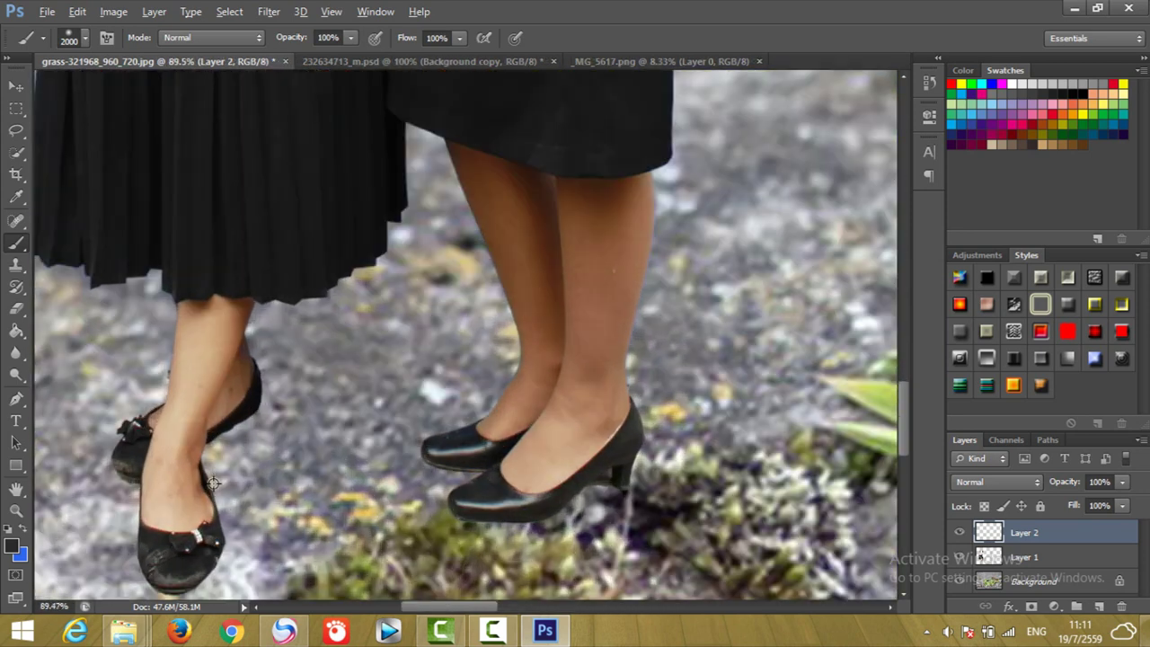
scroll(213, 483, down, 2)
scroll(213, 485, down, 1)
scroll(214, 490, down, 2)
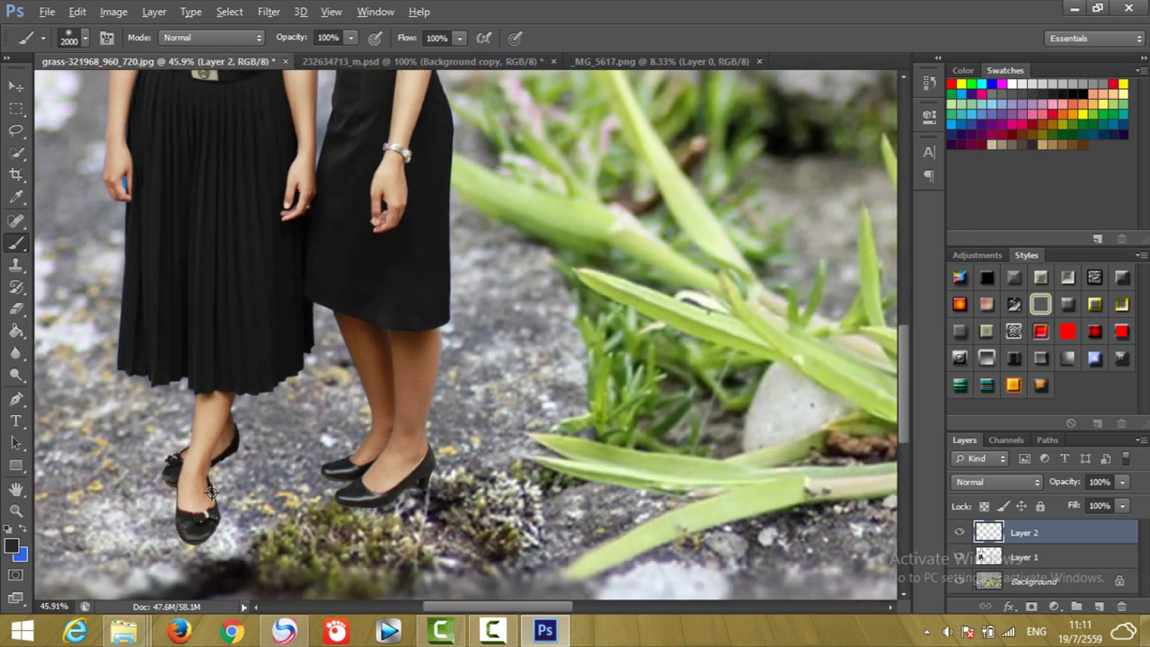
scroll(216, 496, down, 1)
key(alt)
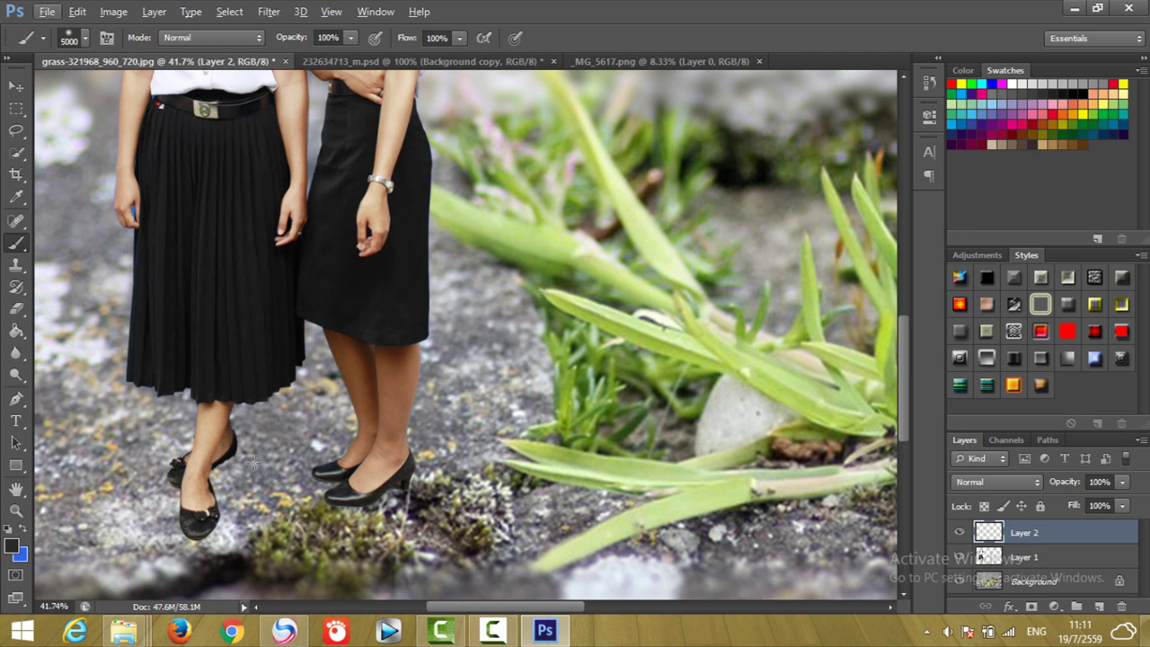
key(bracketleft)
key(bracketleft)
key(bracketleft)
click(250, 490)
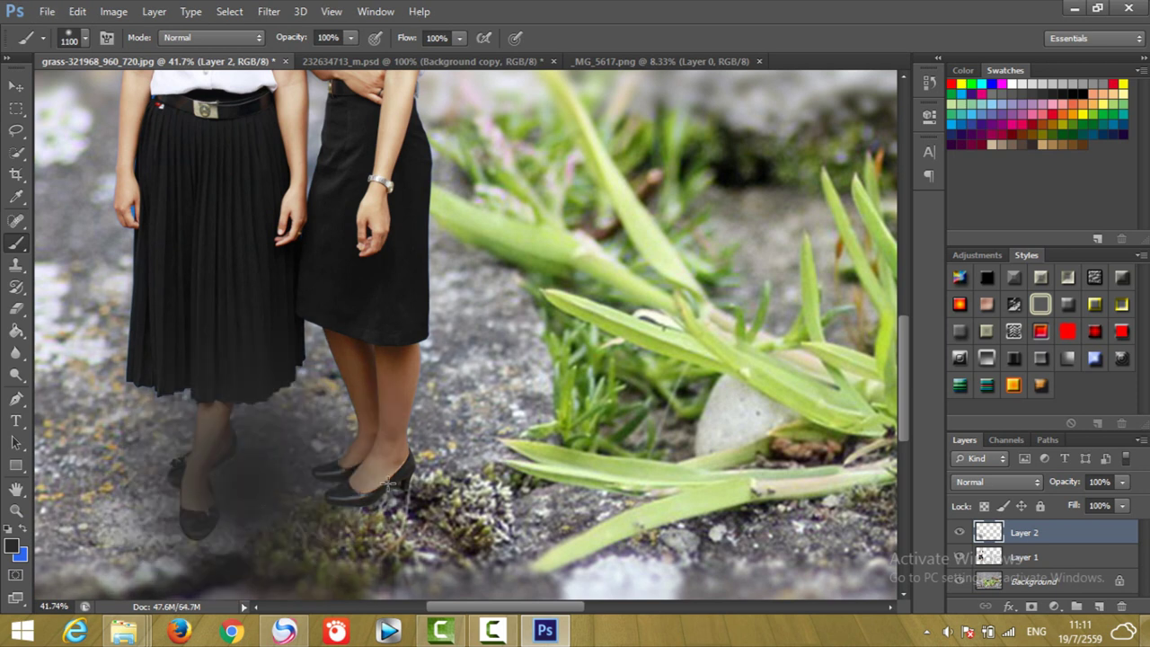
key(bracketleft)
key(bracketleft)
key(bracketleft)
key(bracketleft)
key(bracketright)
key(bracketright)
key(bracketright)
Undo the stray stroke and paint soft black shading around the girls' feet and legs.
click(78, 11)
click(112, 18)
click(306, 511)
click(445, 481)
click(459, 436)
click(457, 409)
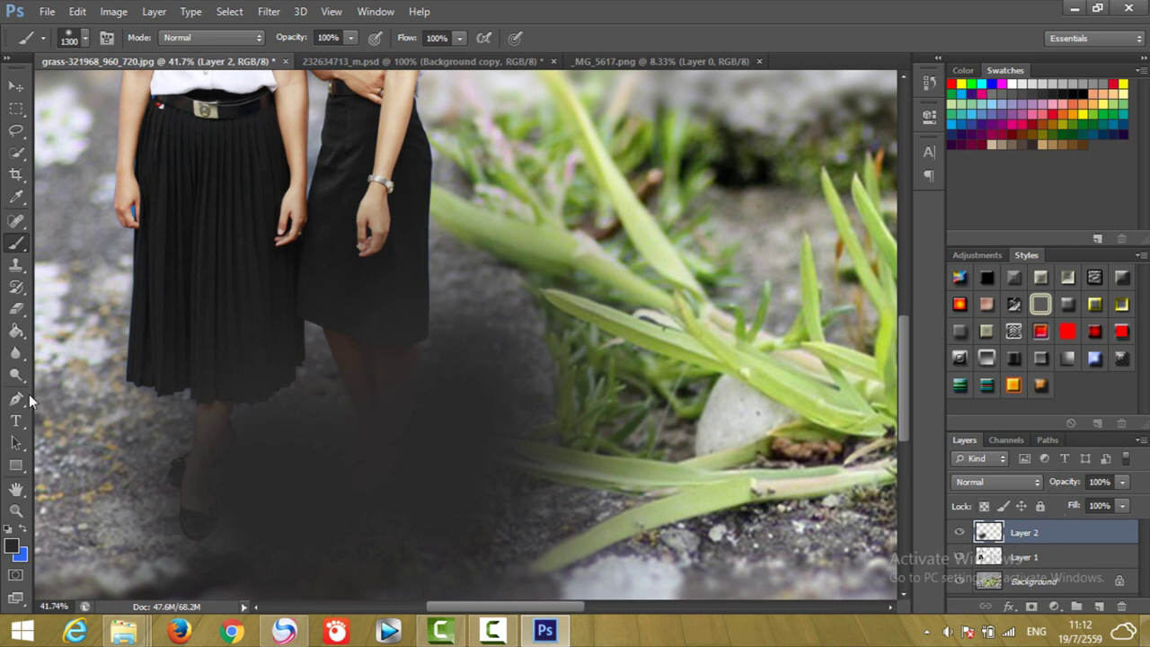
click(16, 308)
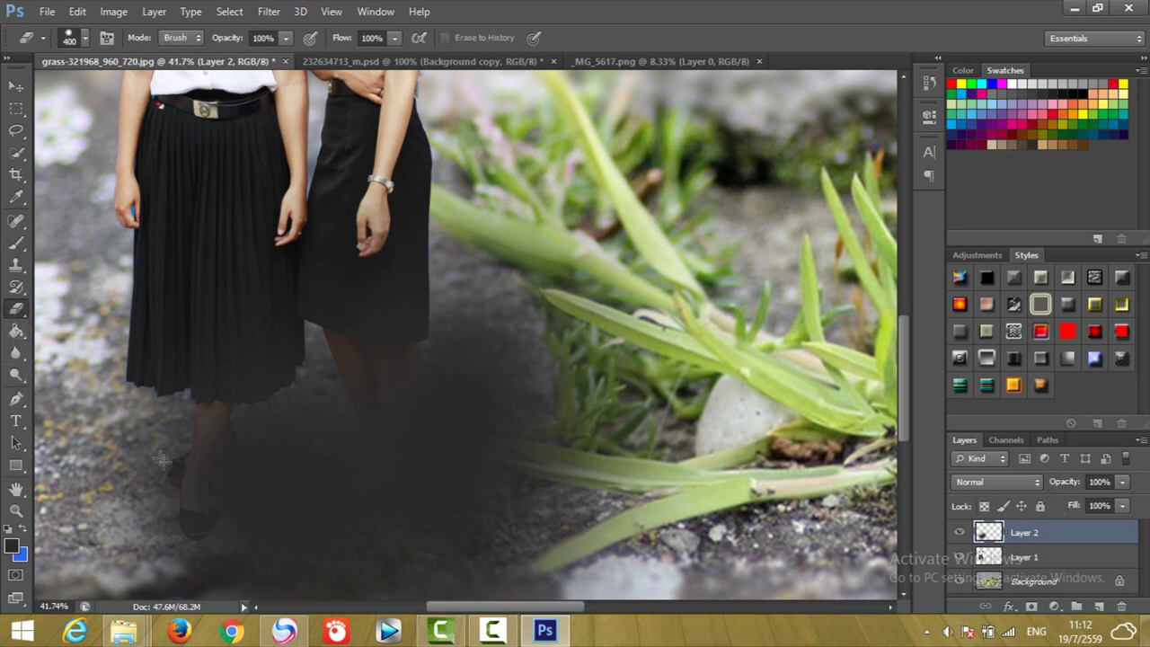
Erase a patch and undo it, then delete Layer 2 via the trash icon.
click(209, 413)
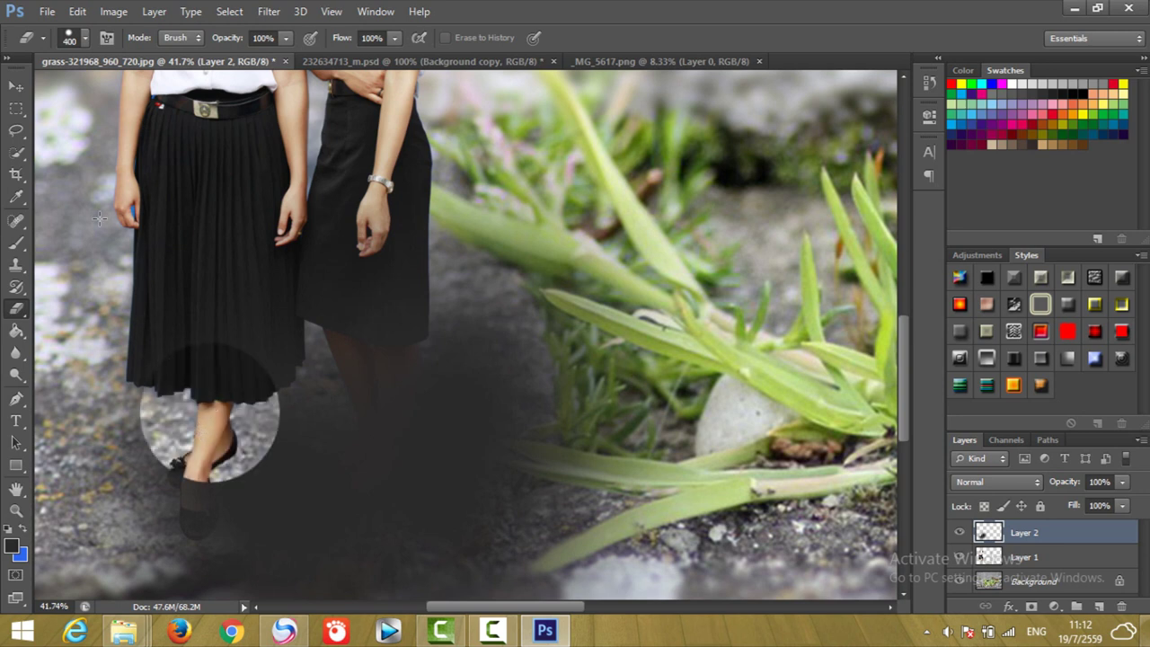
click(77, 12)
click(126, 16)
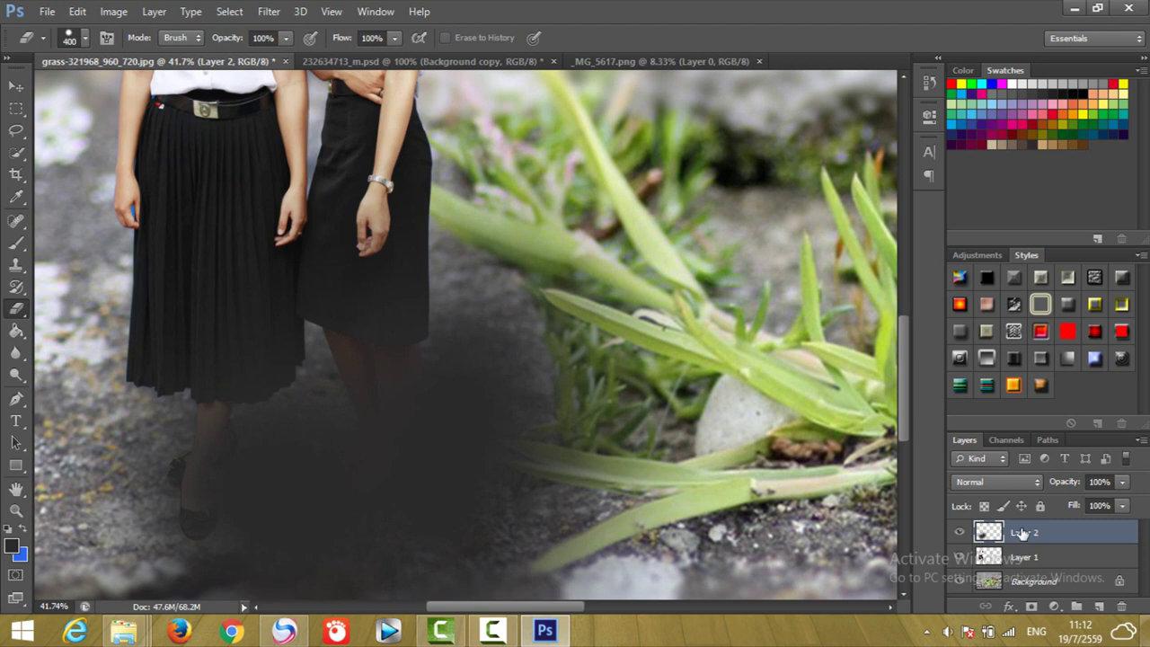
drag(1022, 534, 1123, 608)
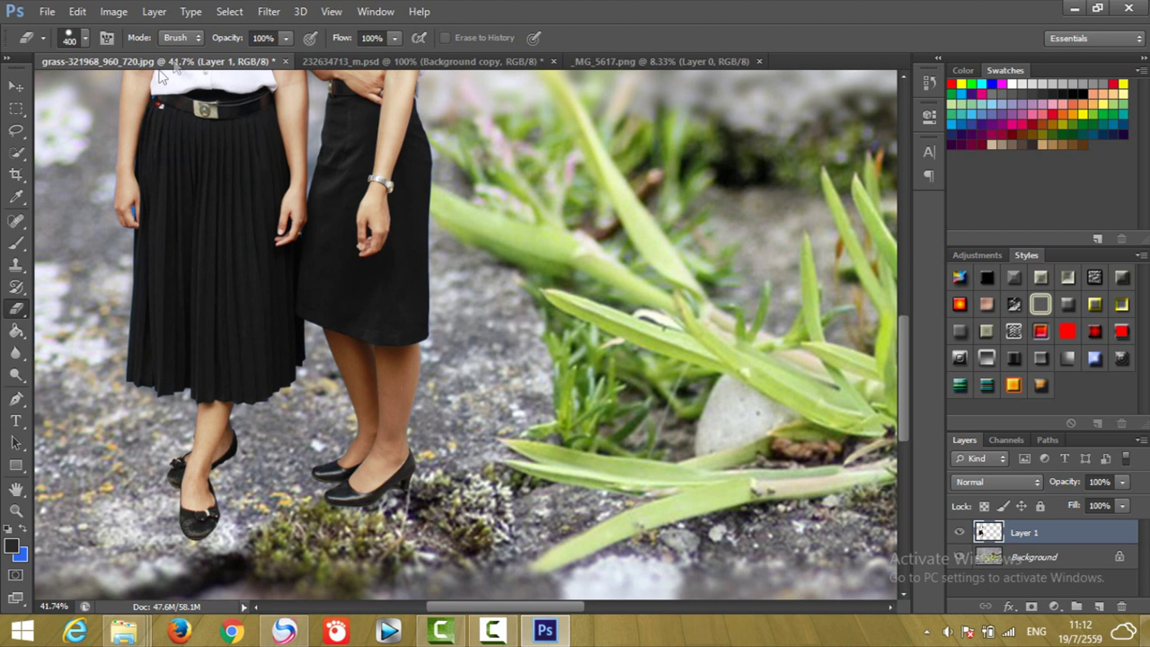
click(85, 37)
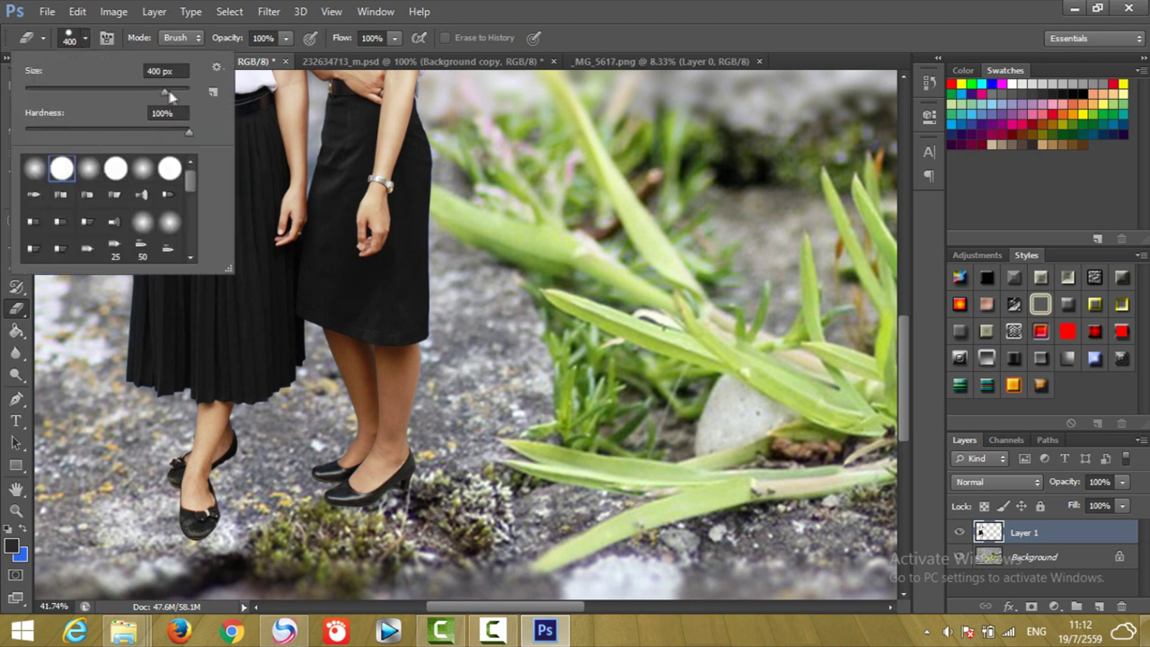
Shrink the eraser to 41 px, then undo the last erase steps.
drag(167, 91, 59, 92)
key(Return)
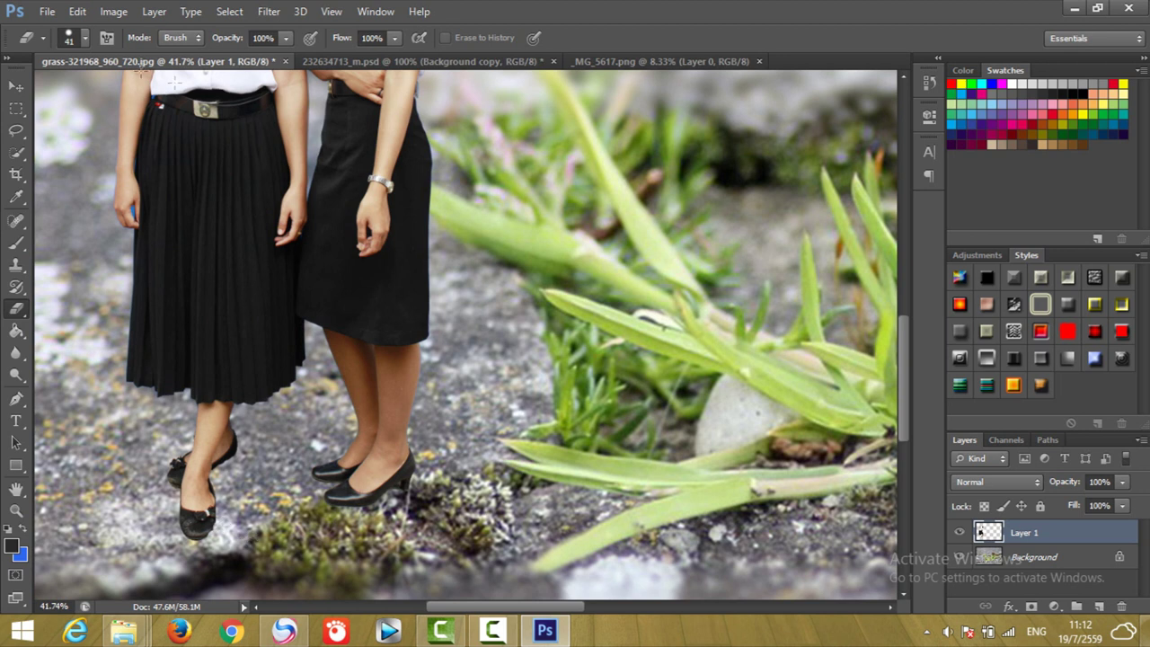
click(77, 11)
click(120, 15)
Try a dark brush stroke around the left girl's legs, then undo it.
click(17, 245)
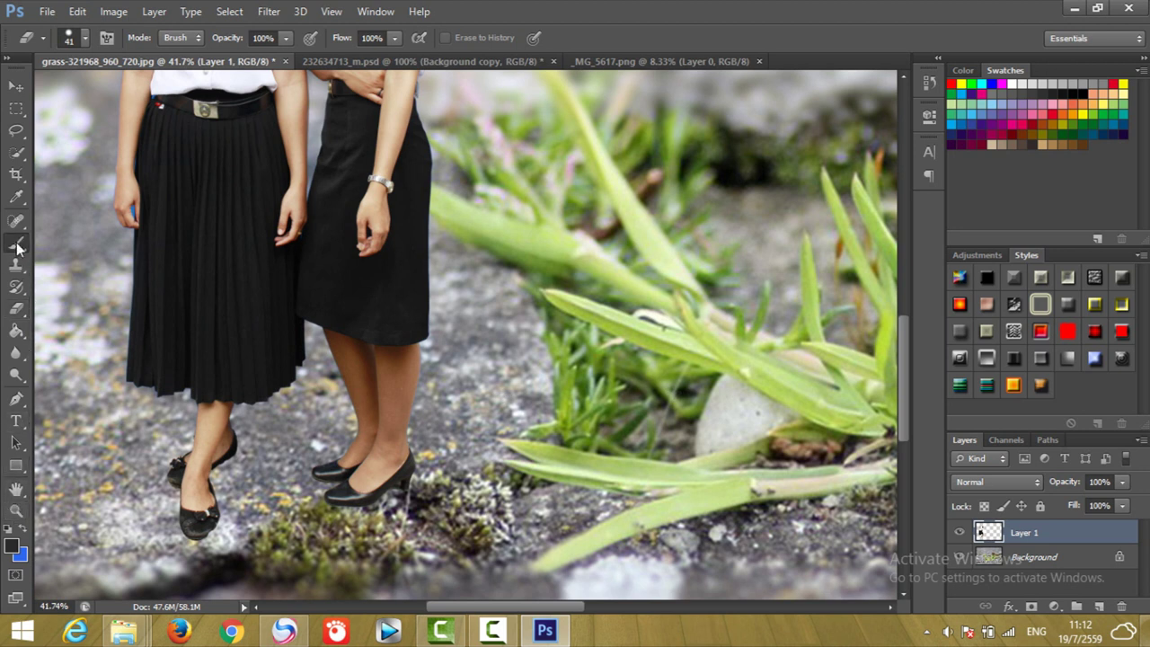
drag(241, 450, 238, 458)
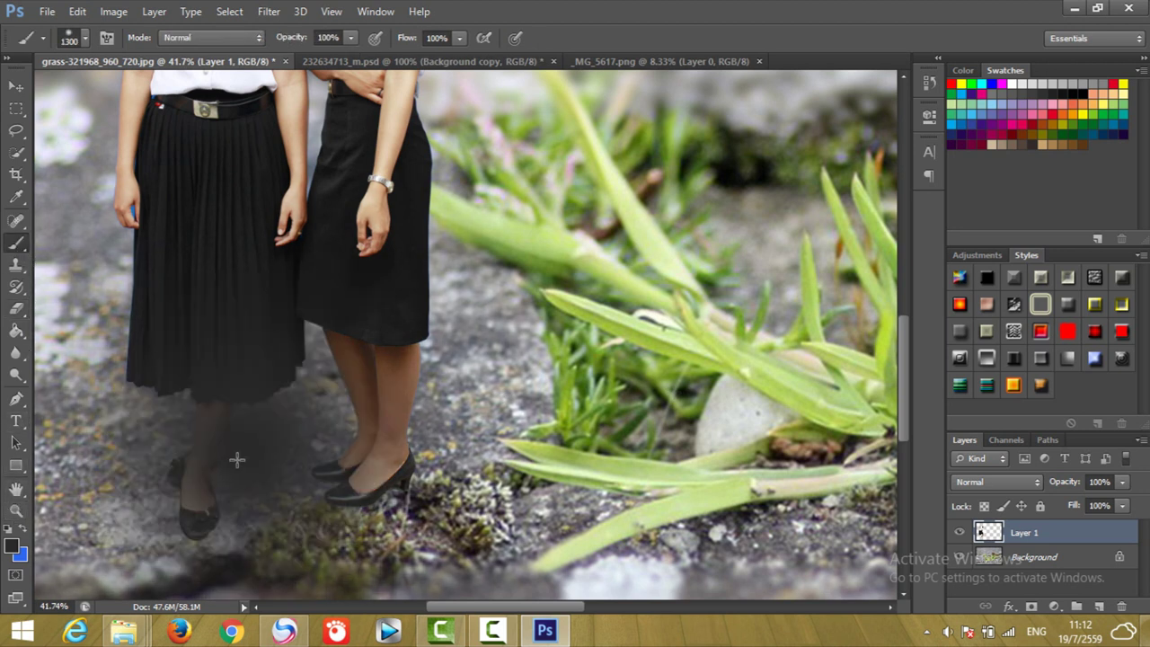
click(85, 39)
click(77, 12)
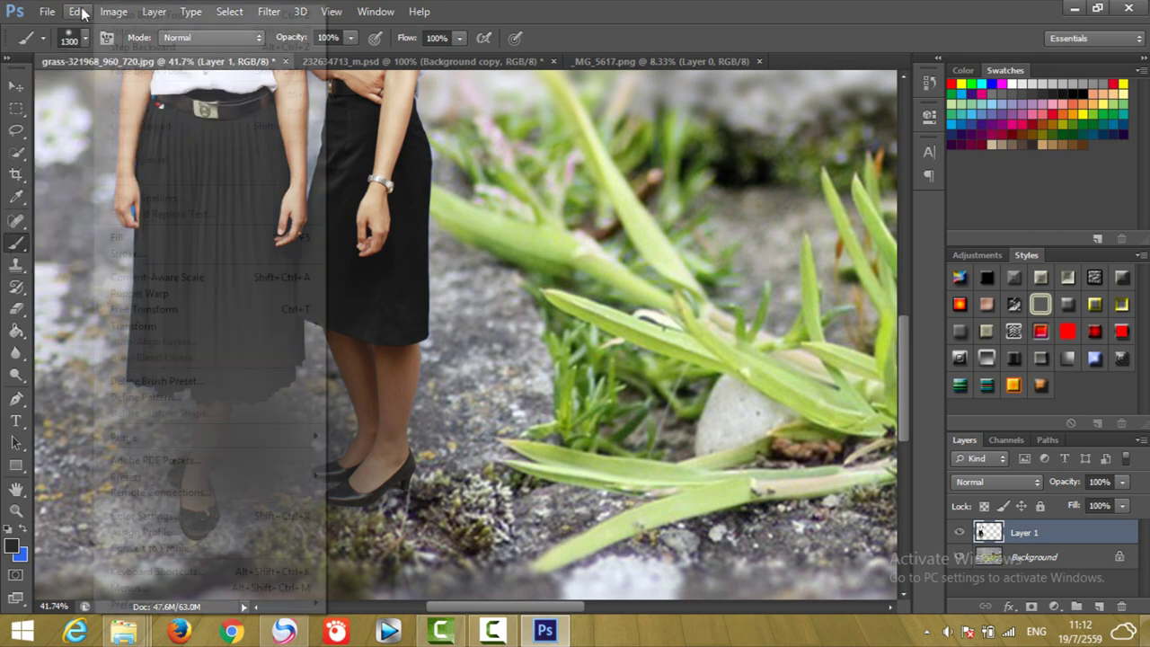
click(87, 15)
Set a 72 px soft brush and paint shadows under both girls' shoes.
click(84, 40)
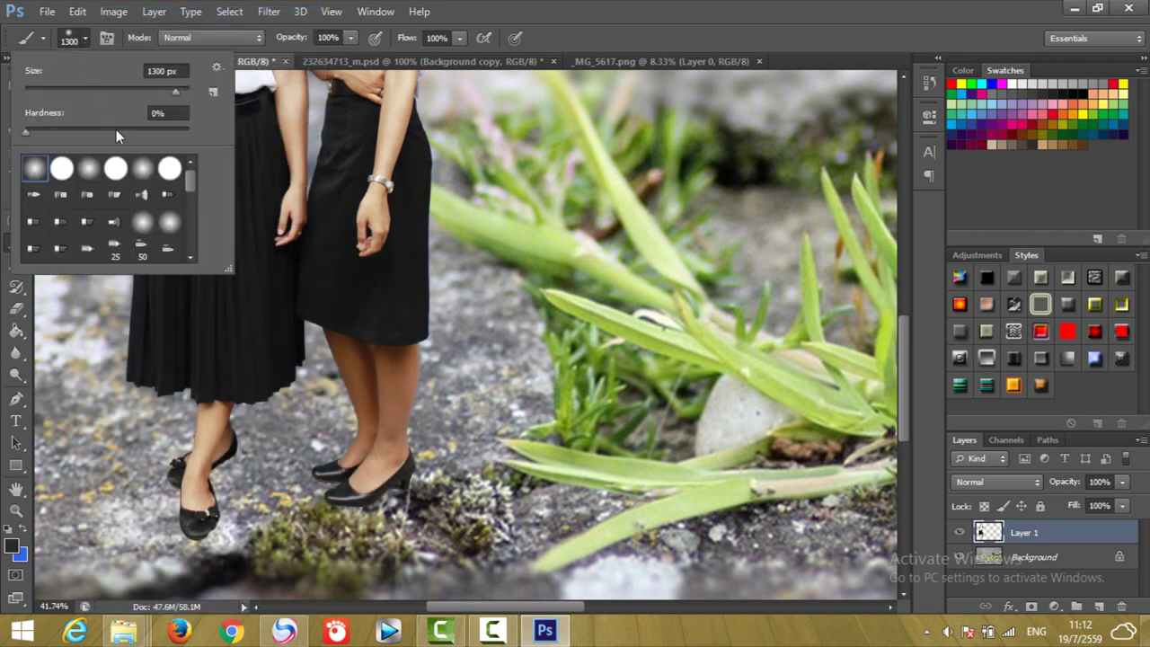
mouse_move(173, 94)
mouse_down()
mouse_move(64, 90)
mouse_move(83, 90)
mouse_up()
click(255, 455)
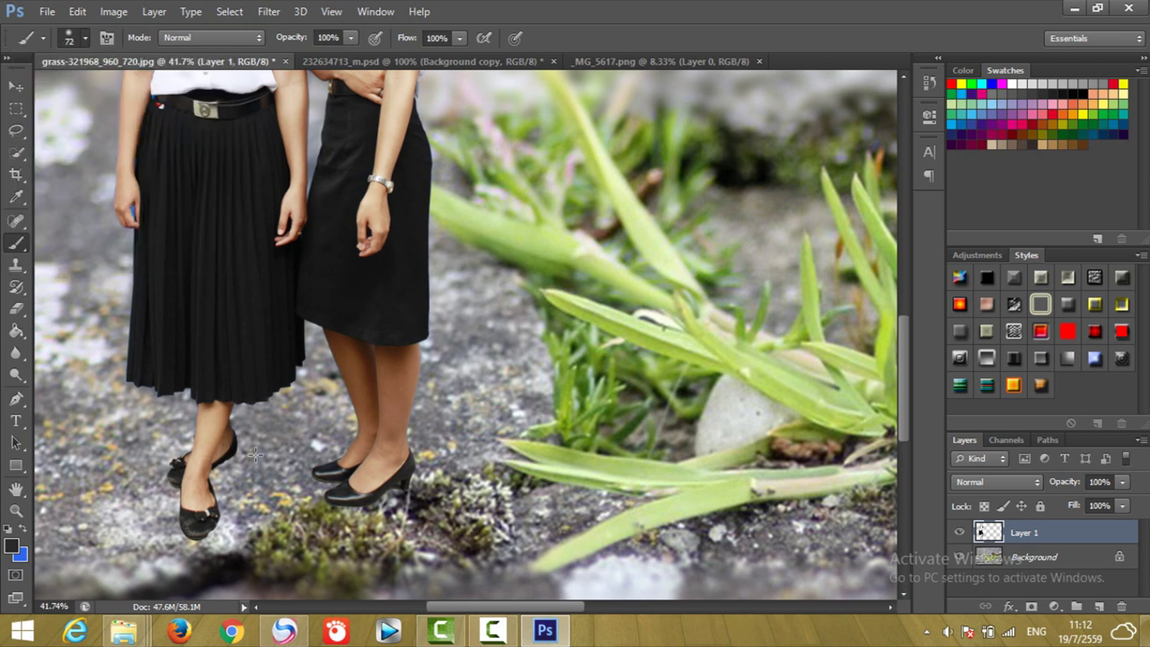
mouse_move(253, 454)
mouse_down()
mouse_move(205, 542)
mouse_move(220, 462)
mouse_move(246, 453)
mouse_move(242, 441)
mouse_up()
mouse_move(347, 510)
mouse_down()
mouse_move(373, 514)
mouse_move(430, 476)
mouse_move(330, 511)
mouse_move(312, 493)
mouse_move(329, 485)
mouse_move(305, 481)
mouse_up()
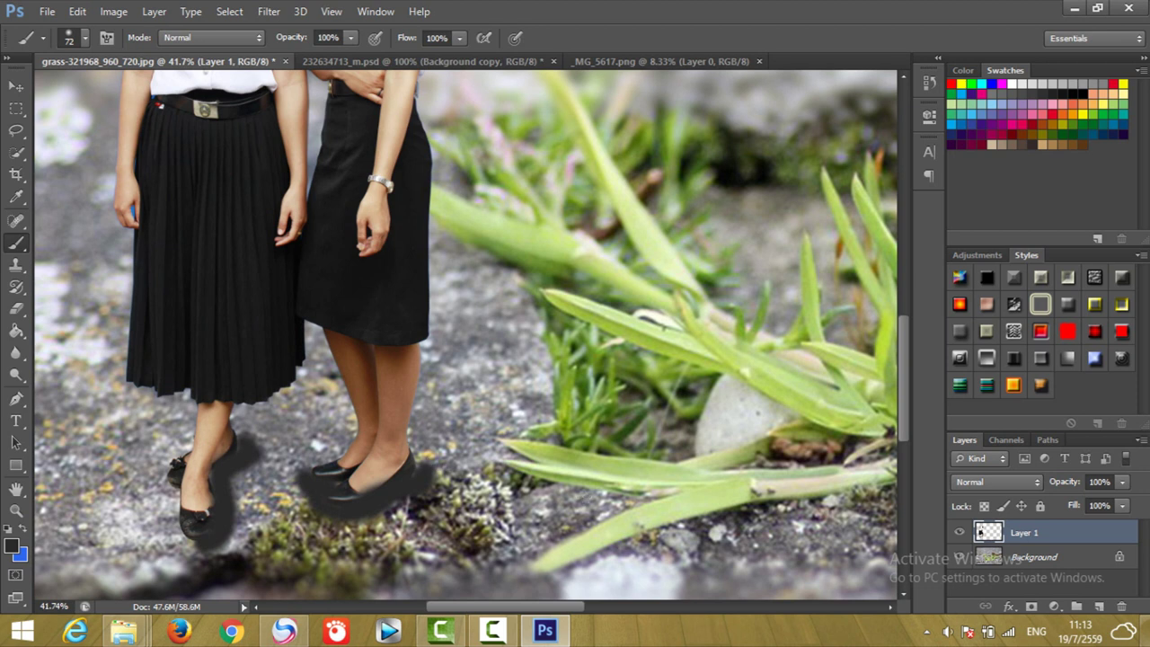
click(1124, 482)
drag(1126, 506, 1087, 506)
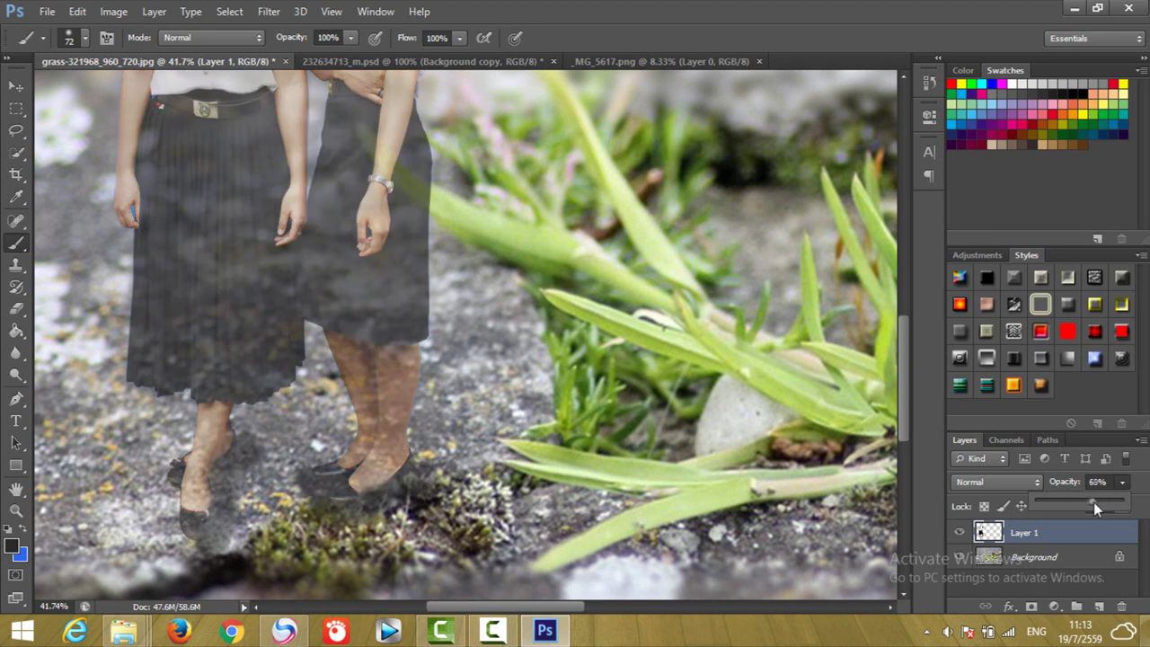
drag(1105, 506, 1137, 507)
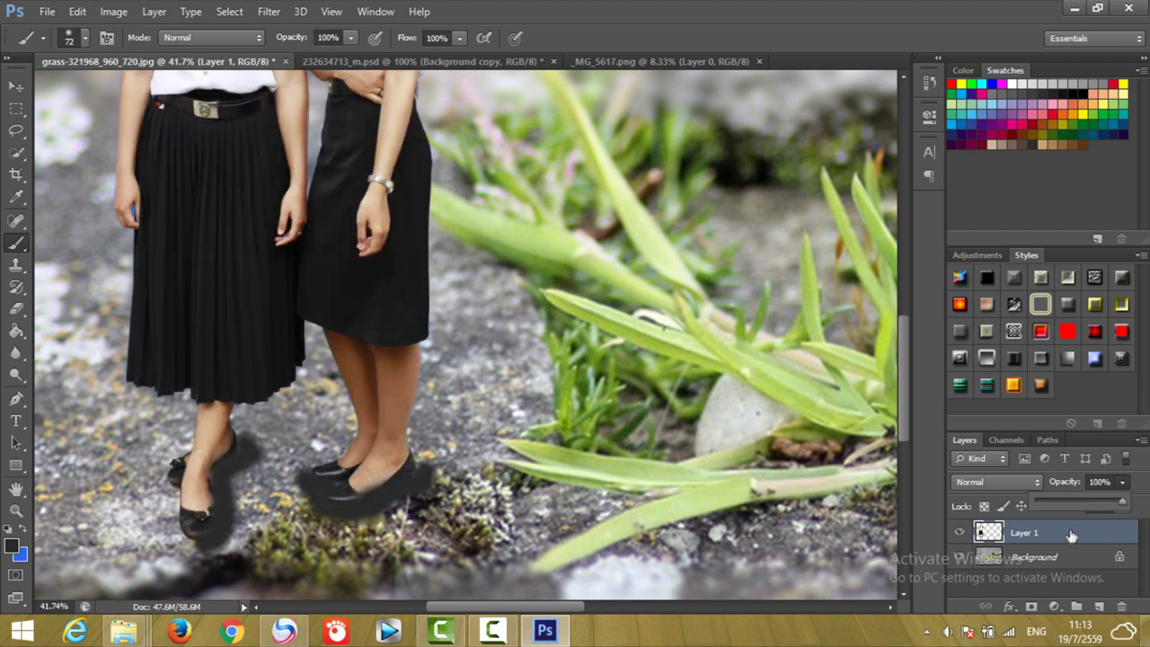
click(1112, 539)
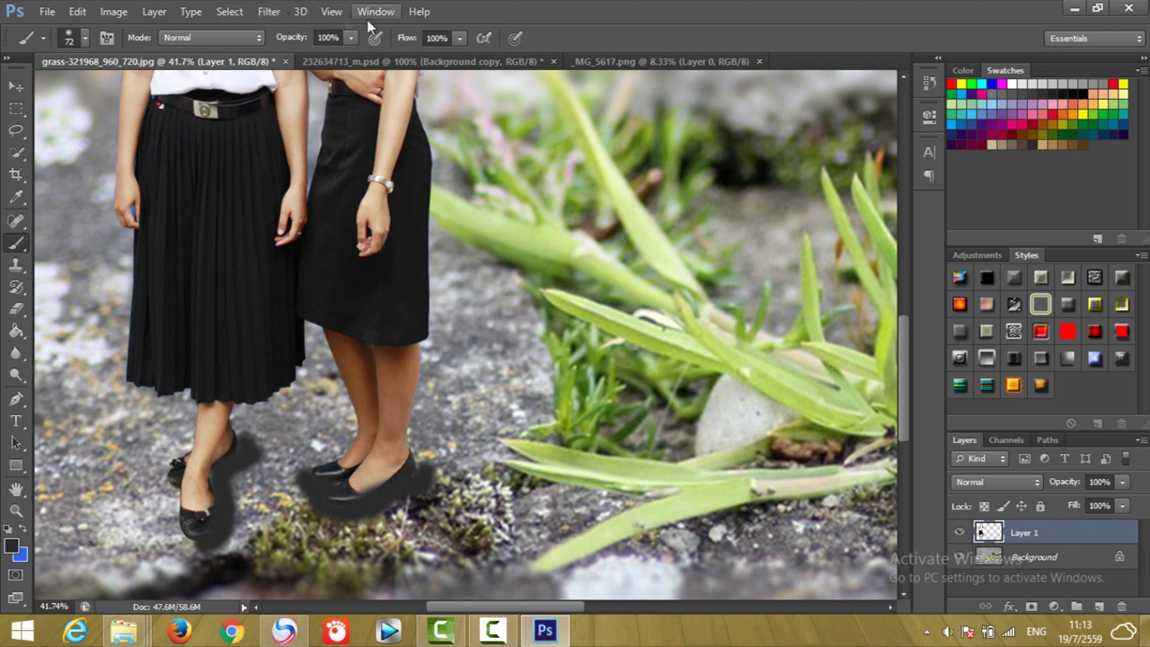
Show the History panel and set the history source on the Eraser and Delete Layer states.
click(230, 11)
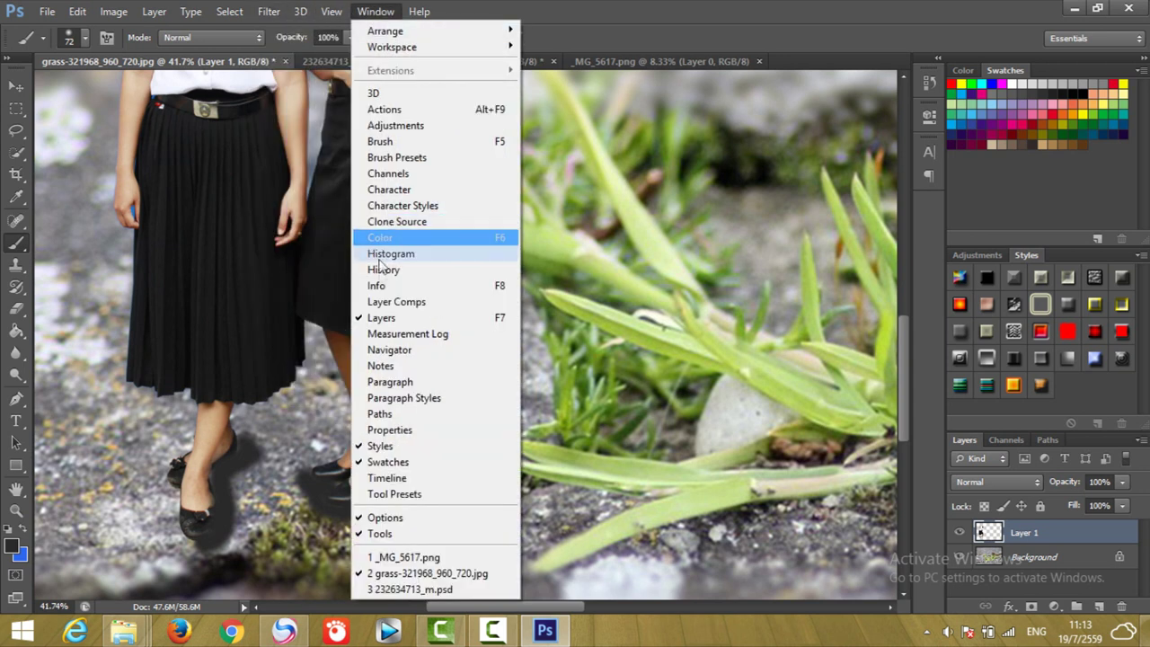
click(390, 270)
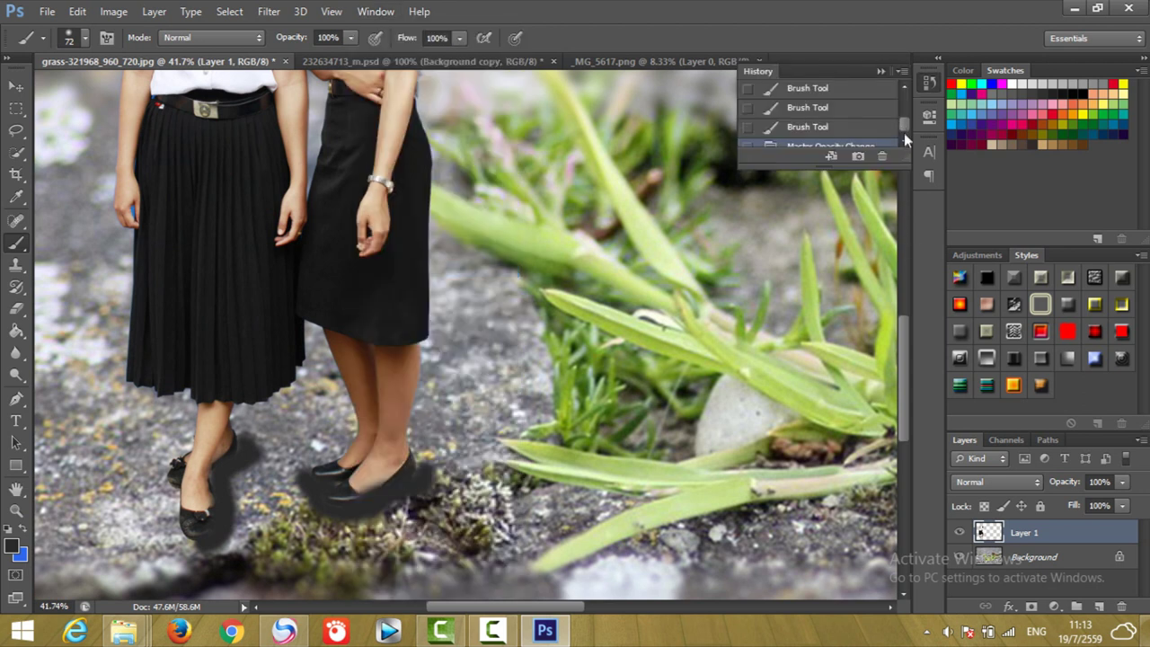
click(904, 140)
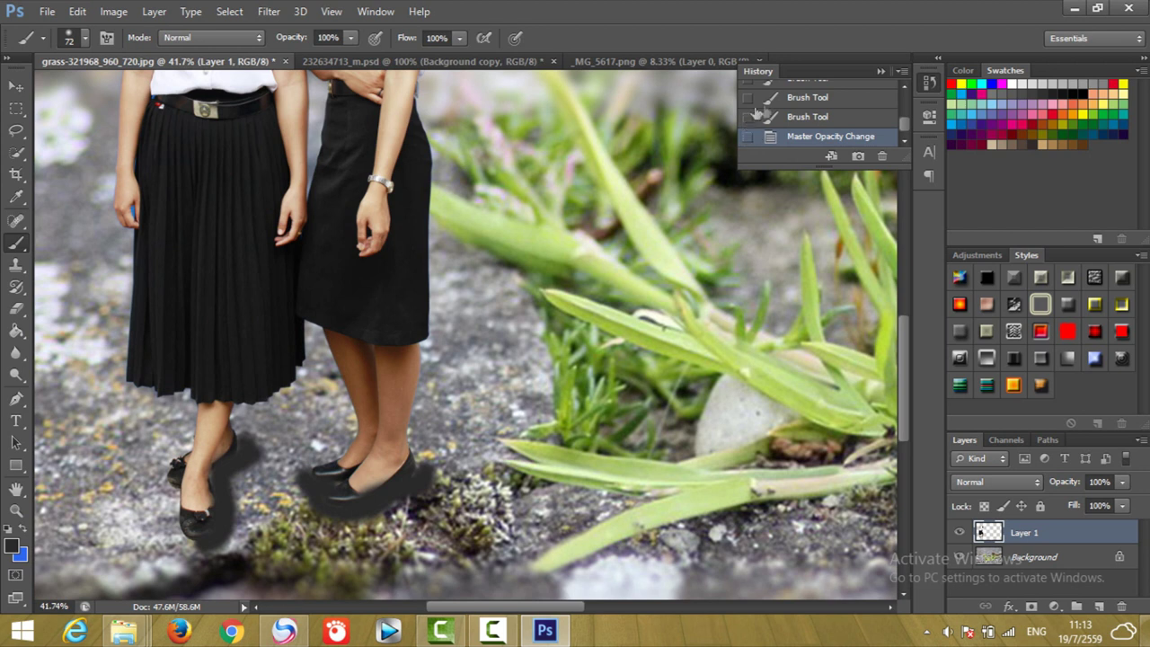
drag(908, 123, 907, 117)
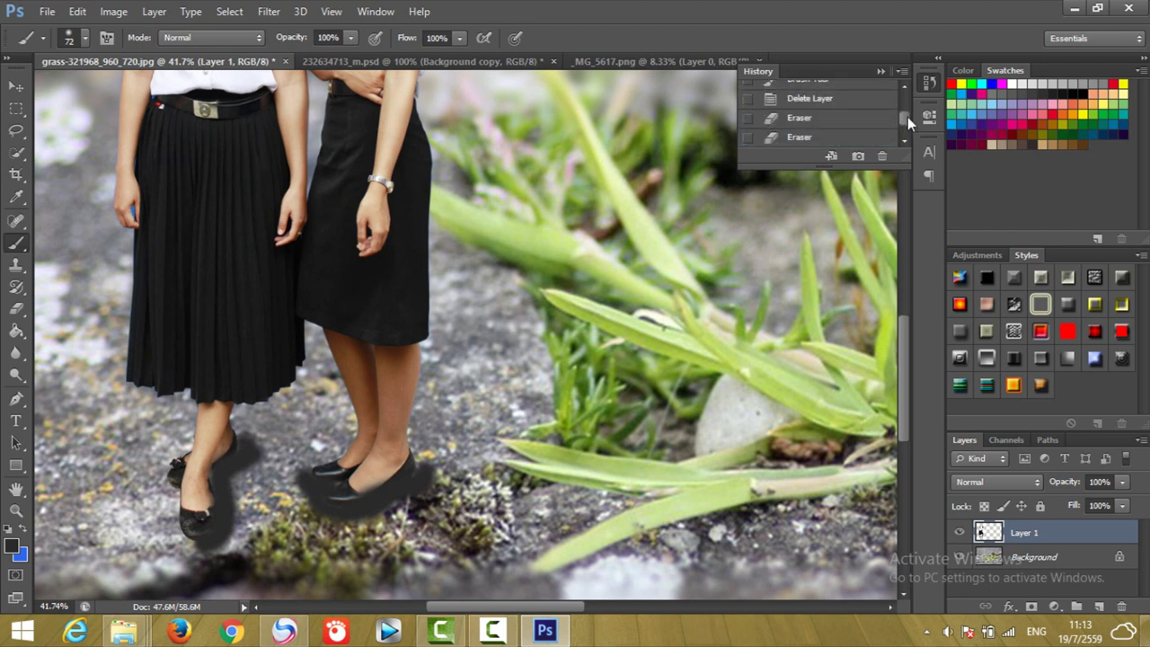
click(748, 118)
click(748, 138)
click(748, 99)
mouse_move(904, 116)
mouse_down()
mouse_move(905, 105)
mouse_move(902, 129)
mouse_up()
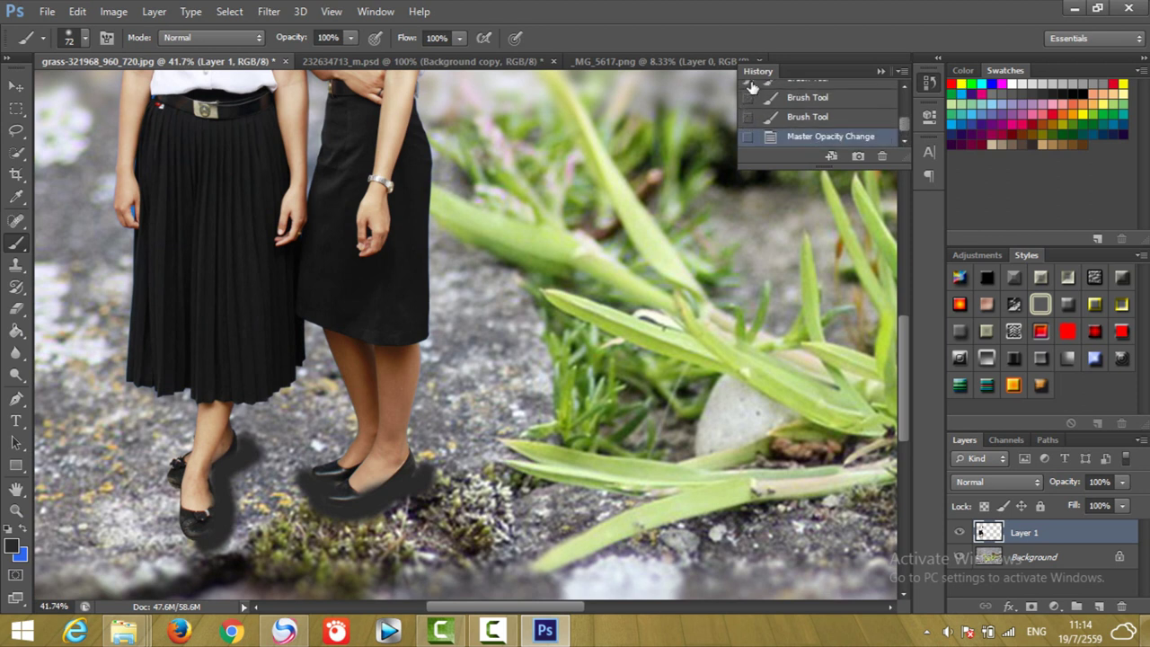
Delete the Master Opacity Change and last Brush Tool history states.
drag(901, 125, 894, 137)
click(883, 157)
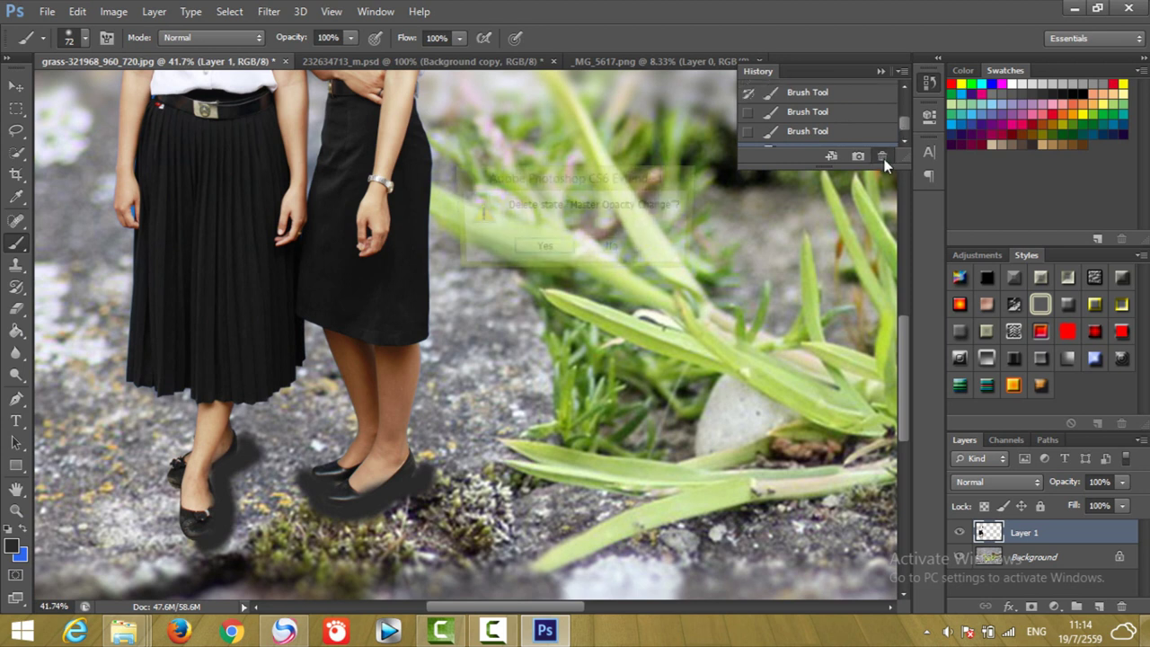
click(553, 249)
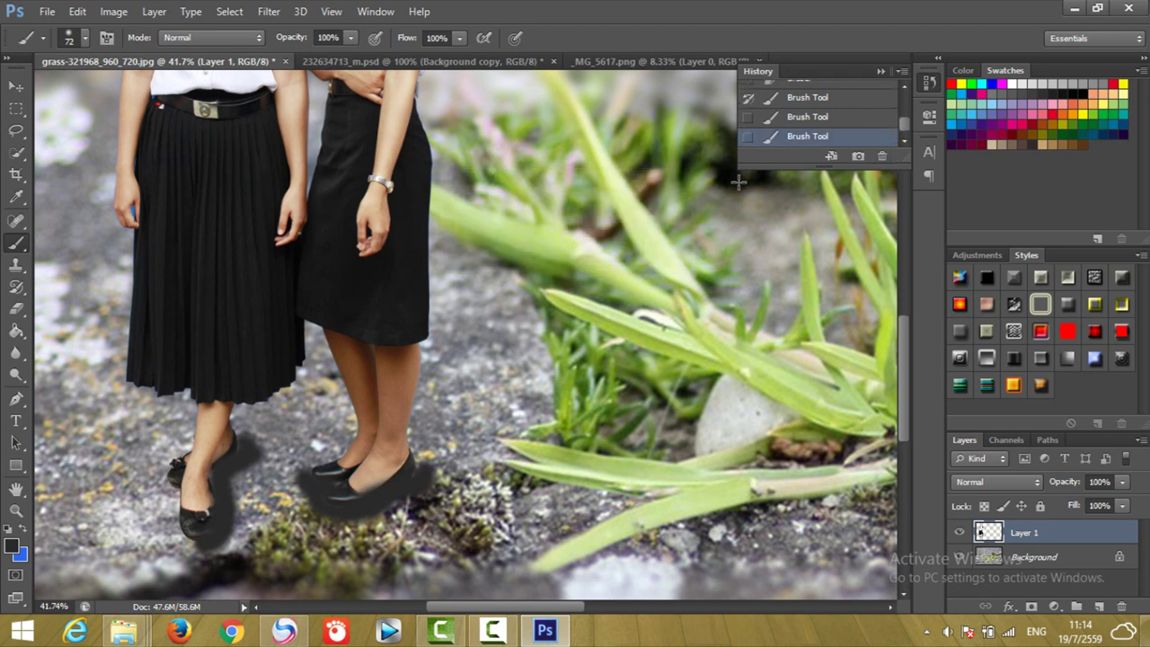
click(748, 116)
click(882, 157)
click(547, 253)
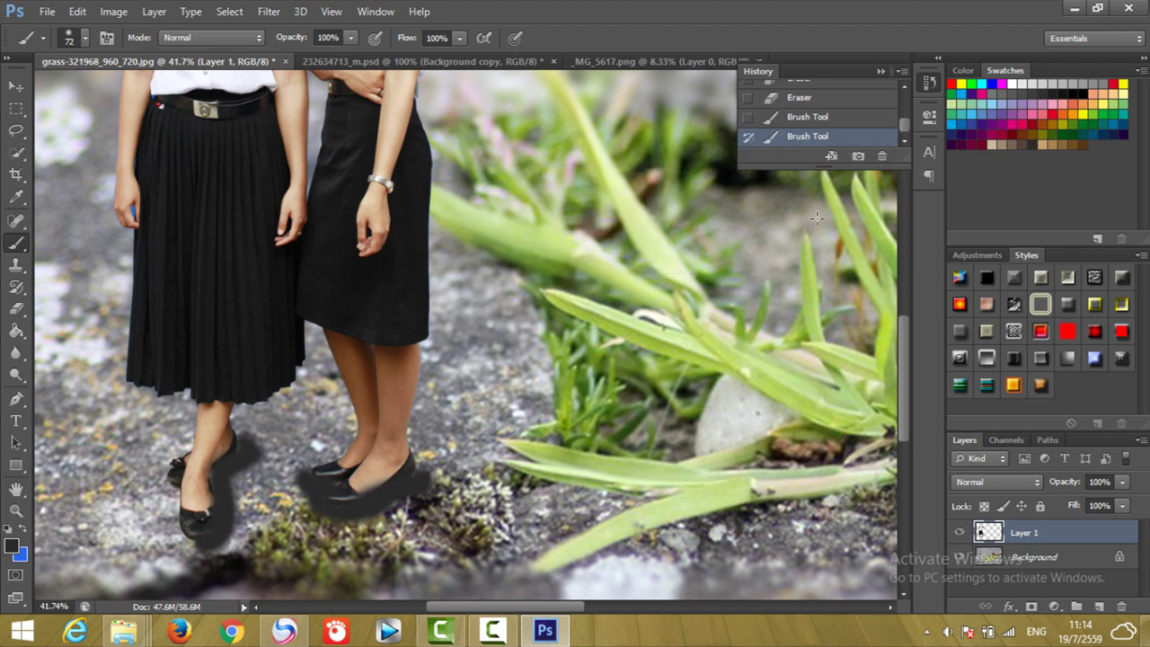
Delete two more Brush Tool states, removing the strokes near the shoes.
drag(901, 126, 903, 111)
click(748, 140)
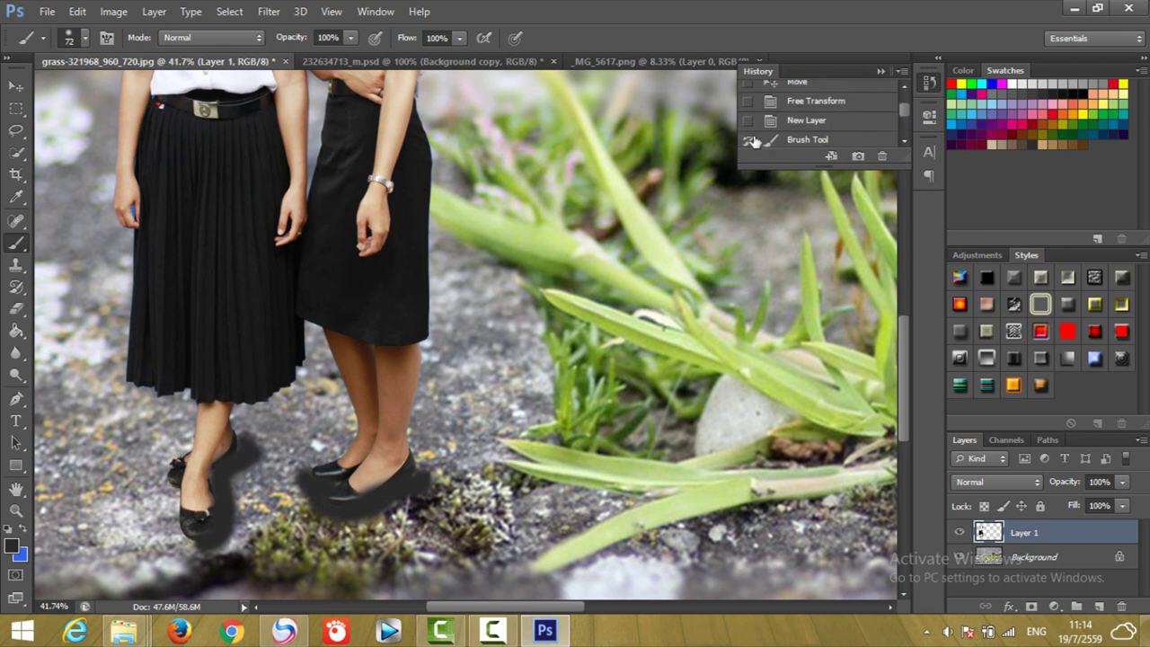
click(882, 157)
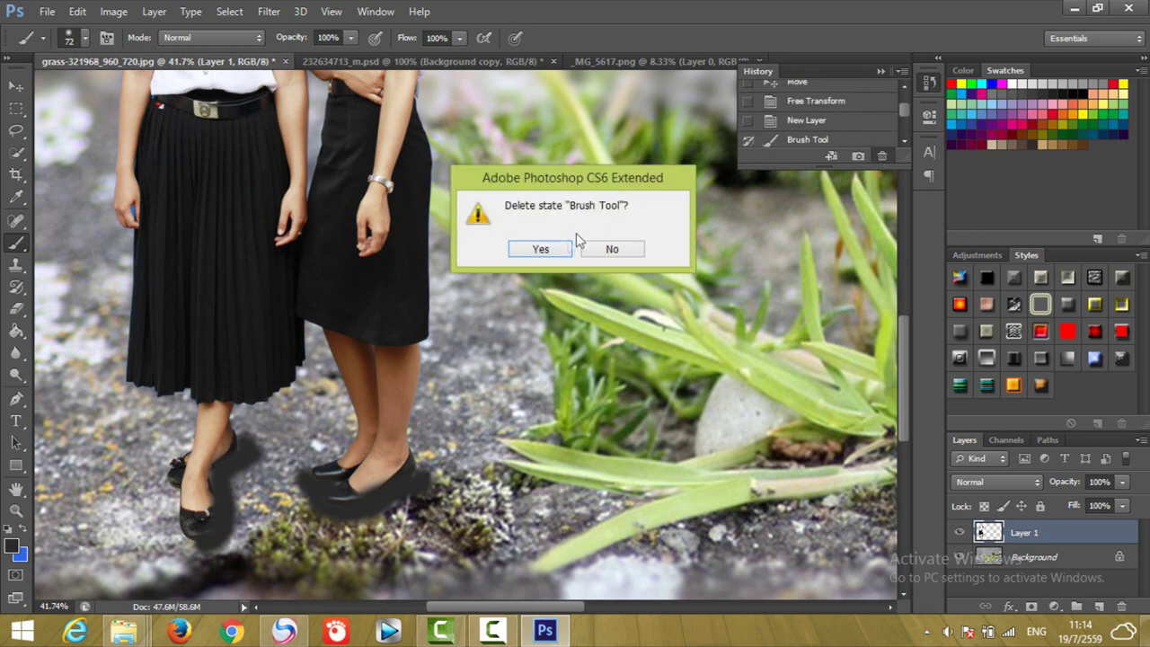
click(541, 248)
drag(904, 127, 904, 117)
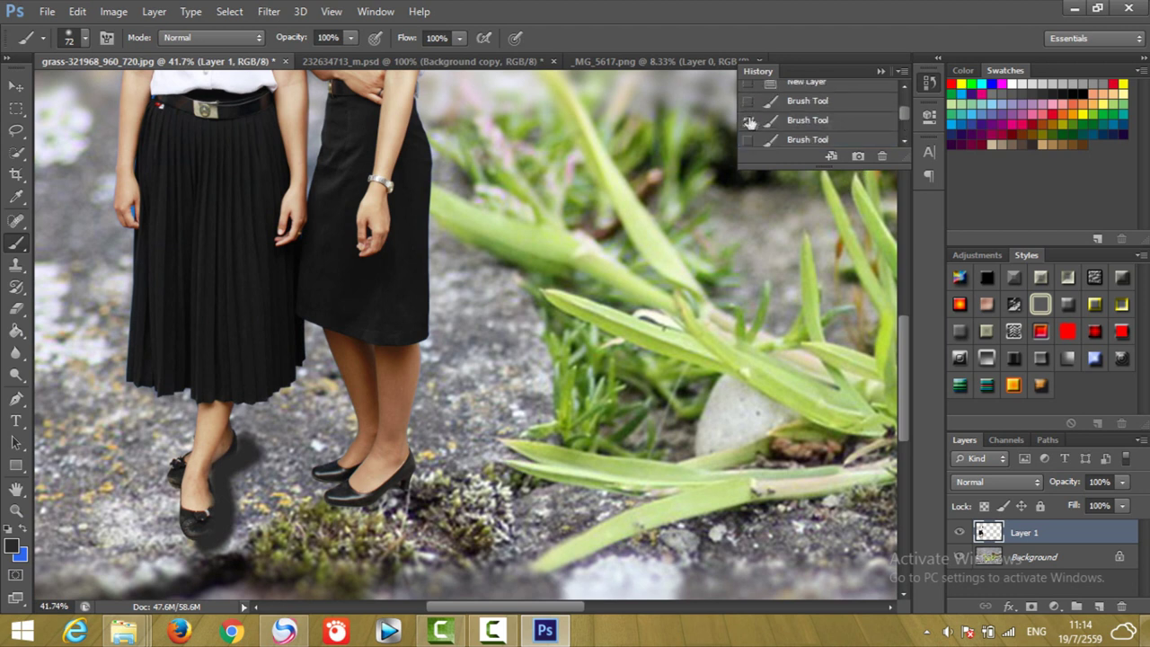
click(881, 156)
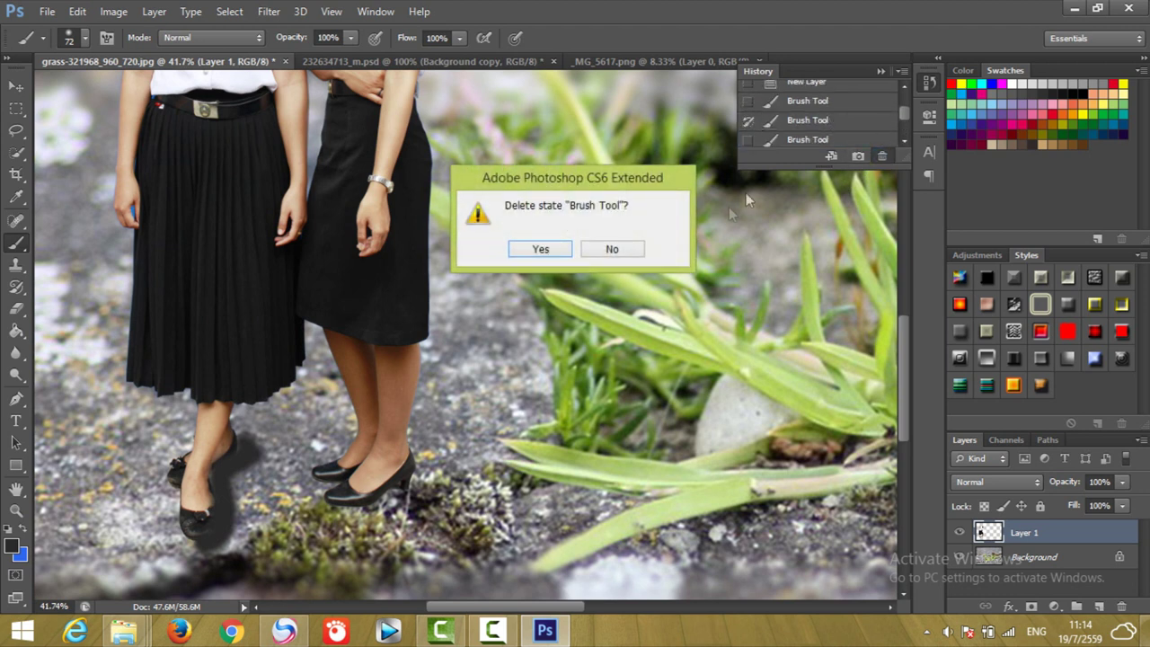
click(552, 252)
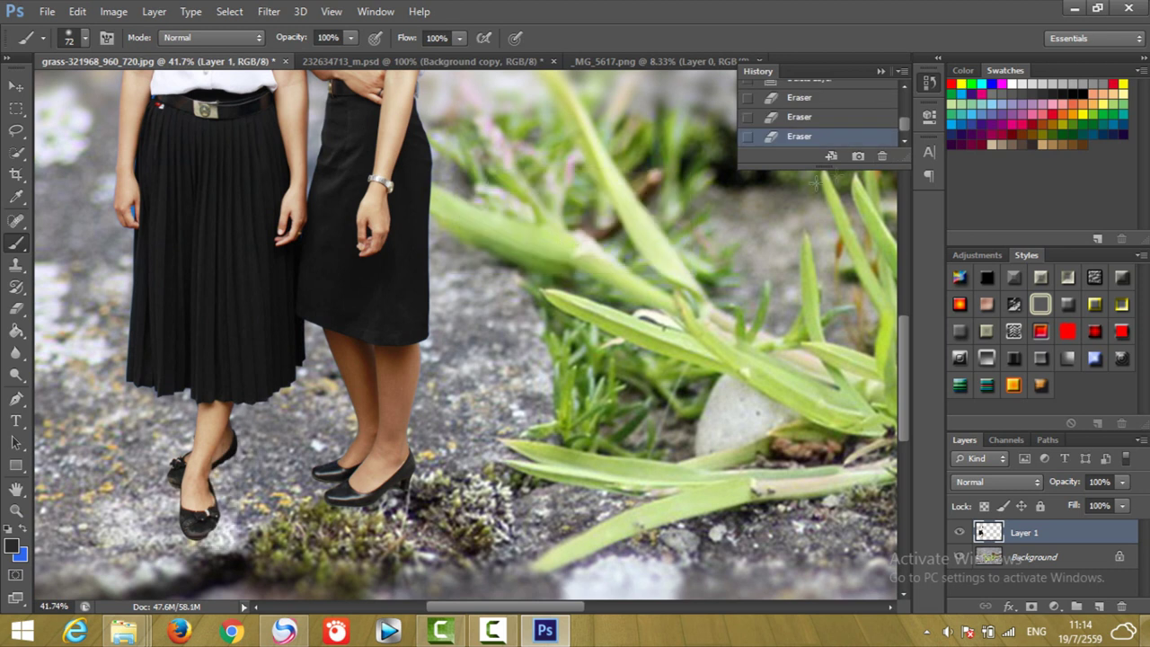
Delete the two Eraser history states, then collapse the History panel.
scroll(901, 122, up, 1)
scroll(902, 121, up, 1)
click(747, 120)
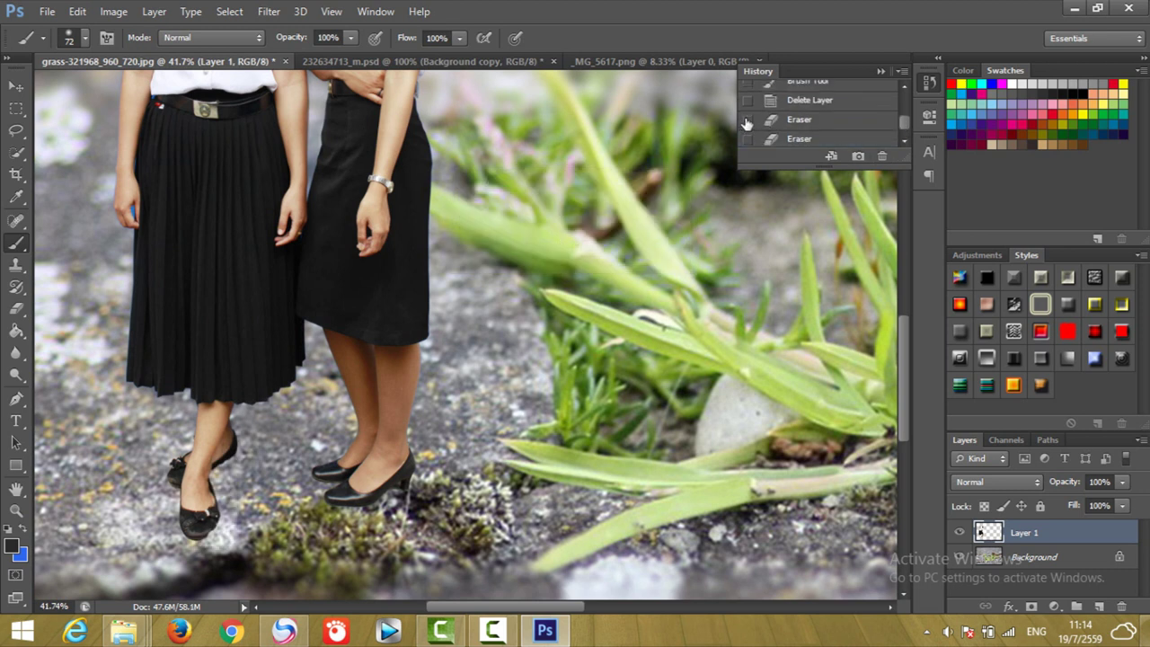
click(881, 156)
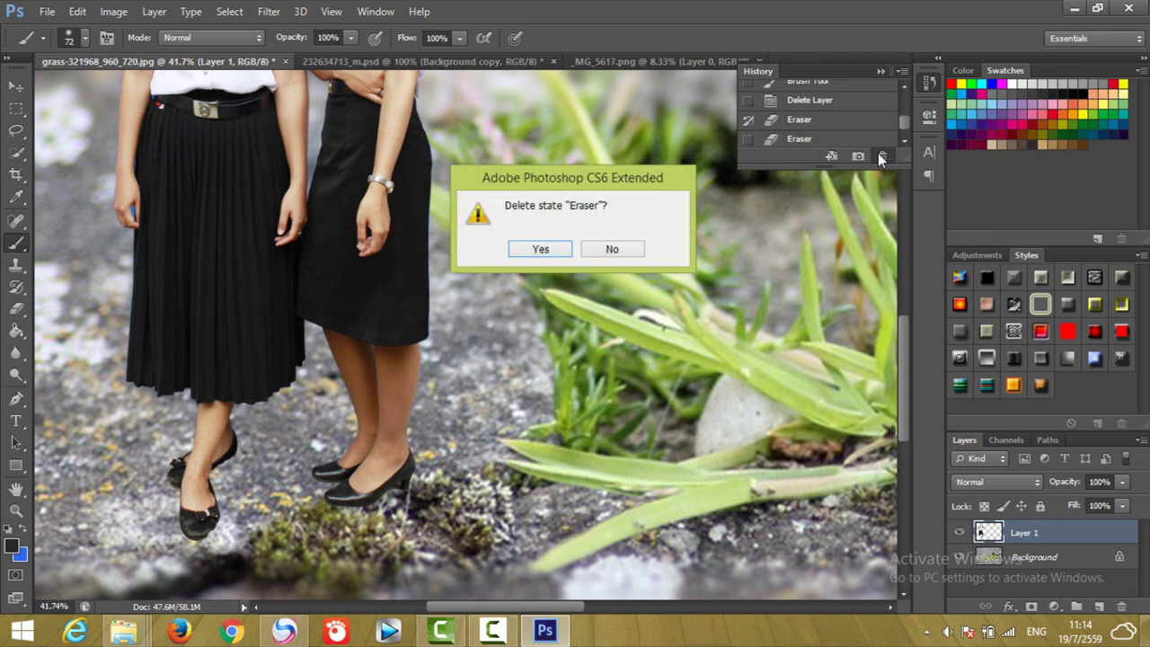
click(543, 248)
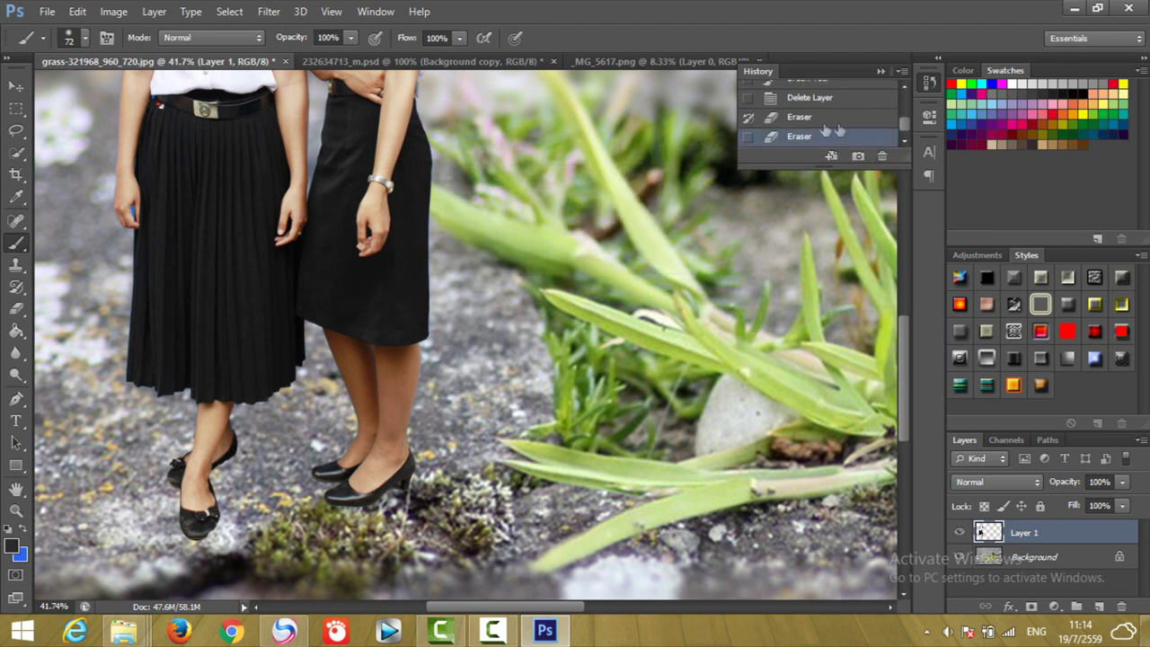
click(748, 98)
click(881, 155)
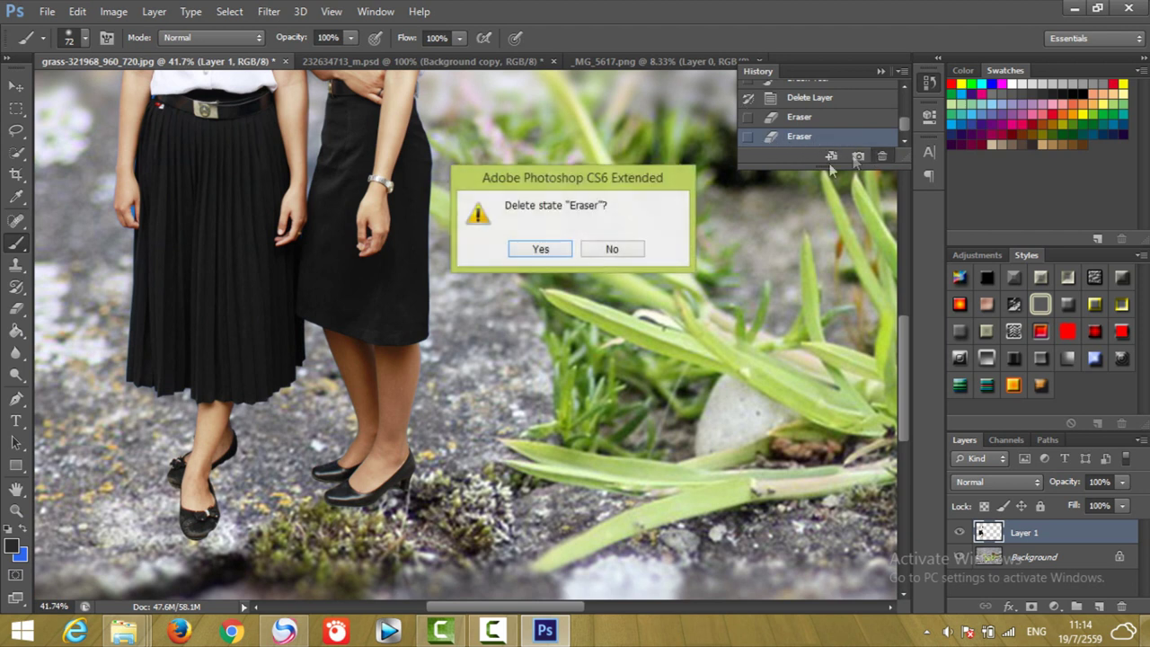
click(540, 248)
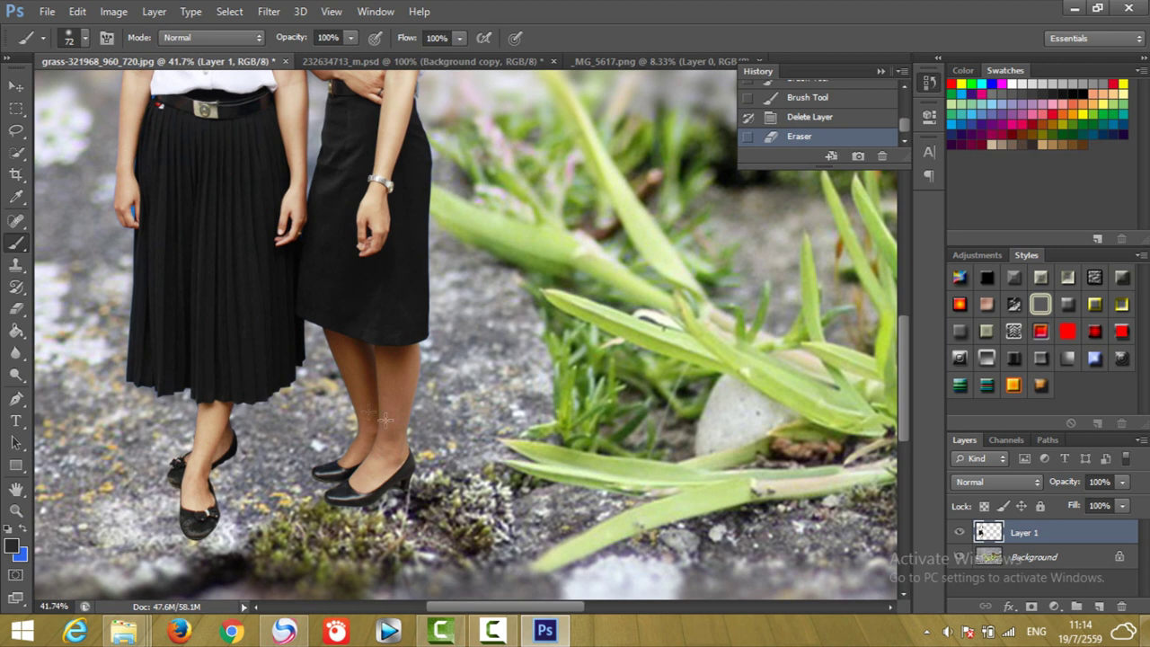
click(844, 190)
drag(903, 125, 901, 104)
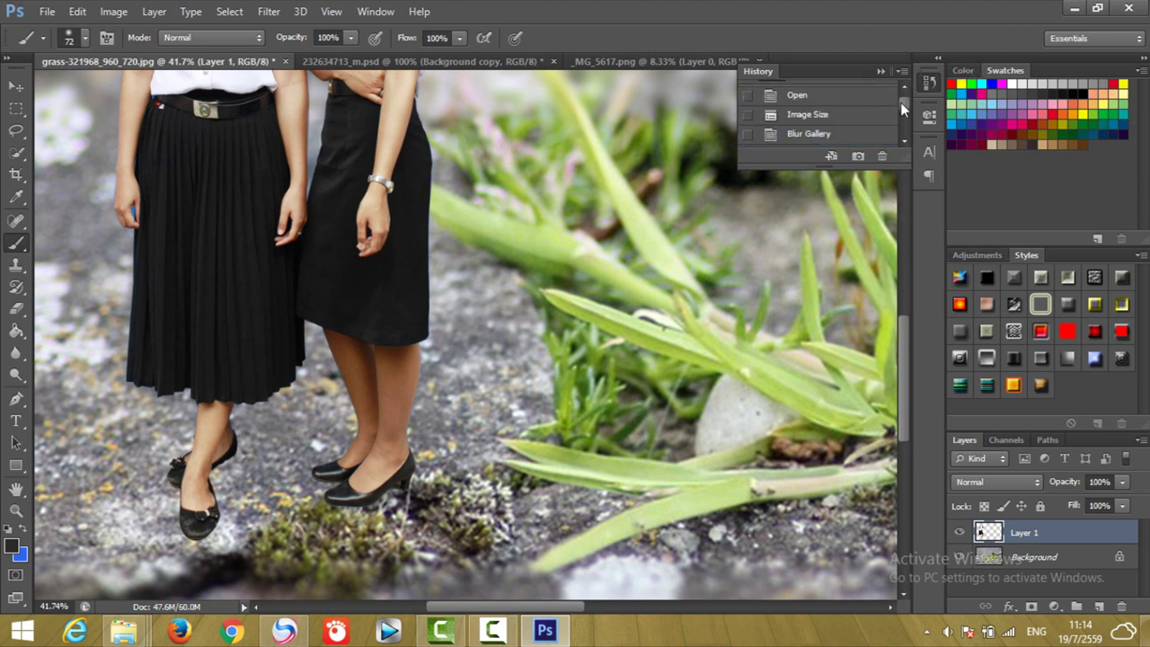
click(882, 72)
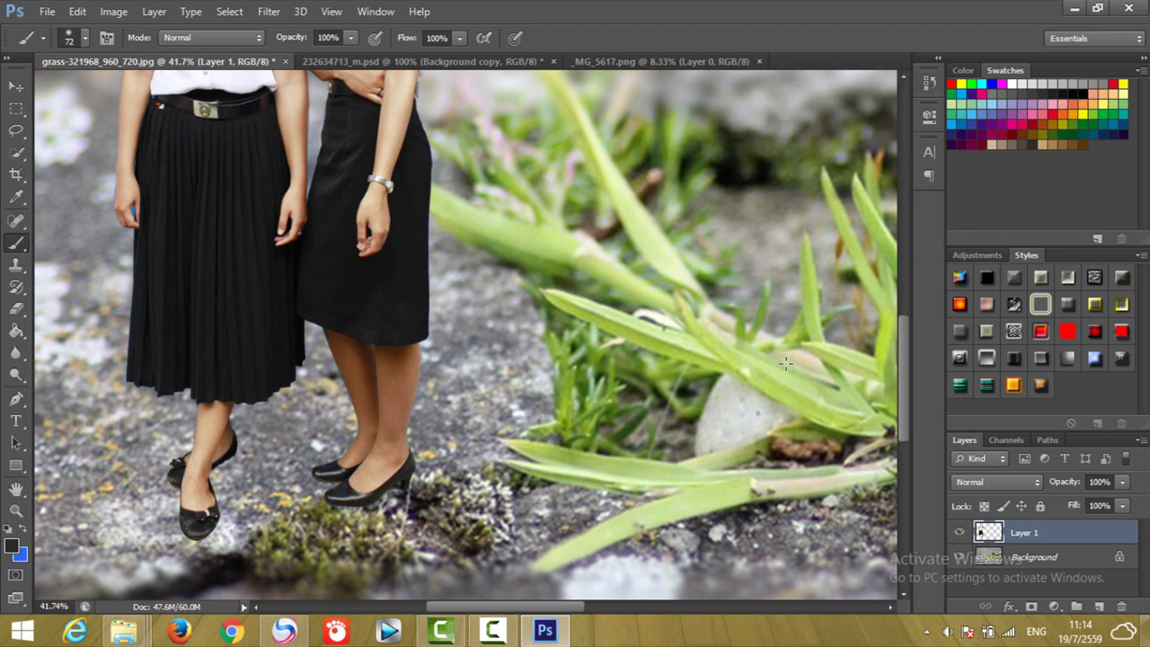
drag(904, 413, 918, 323)
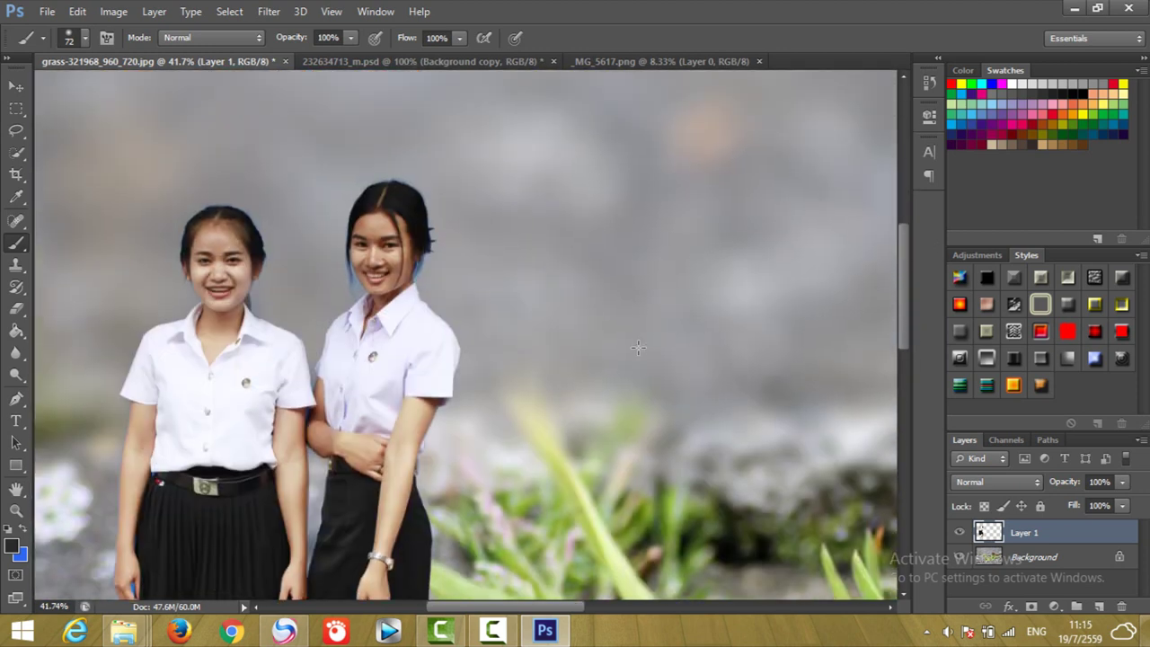
Alt-scroll to review the whole composite, then bring 232634713_m.psd to the front.
key(alt)
scroll(550, 275, down, 5)
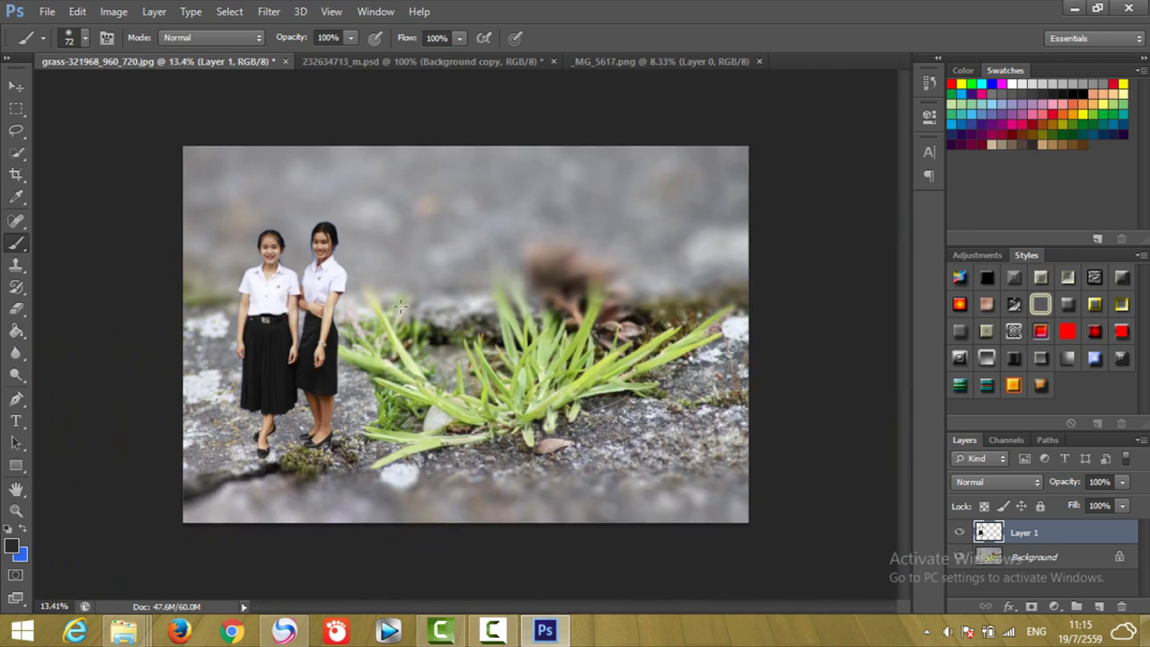
scroll(397, 307, up, 2)
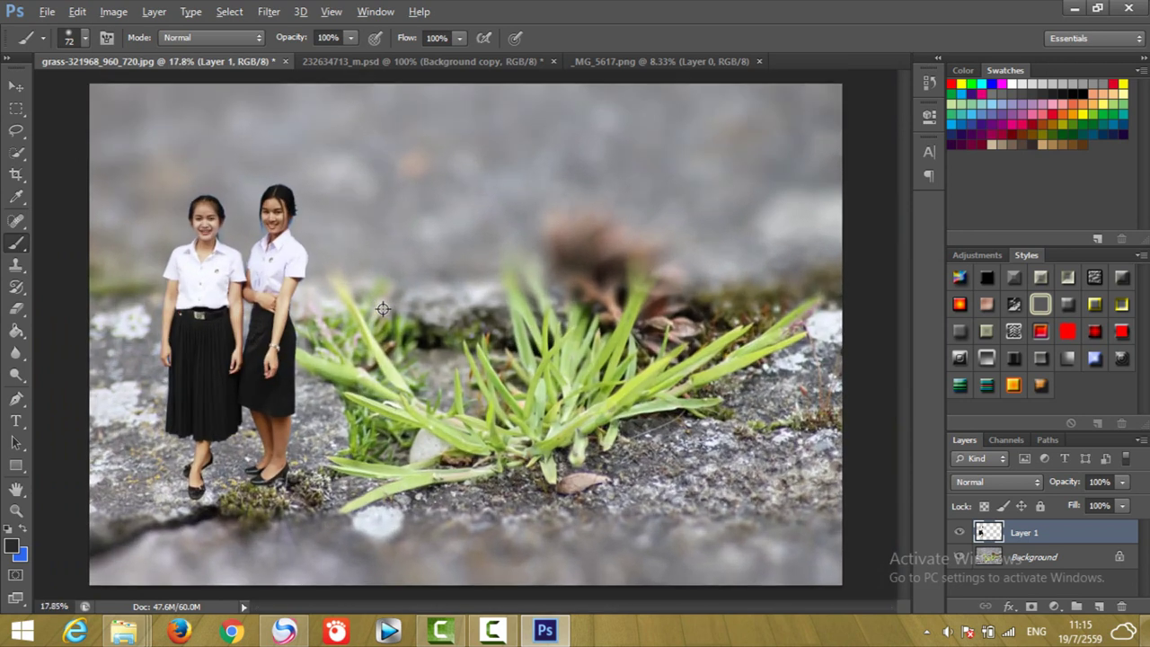
key(alt)
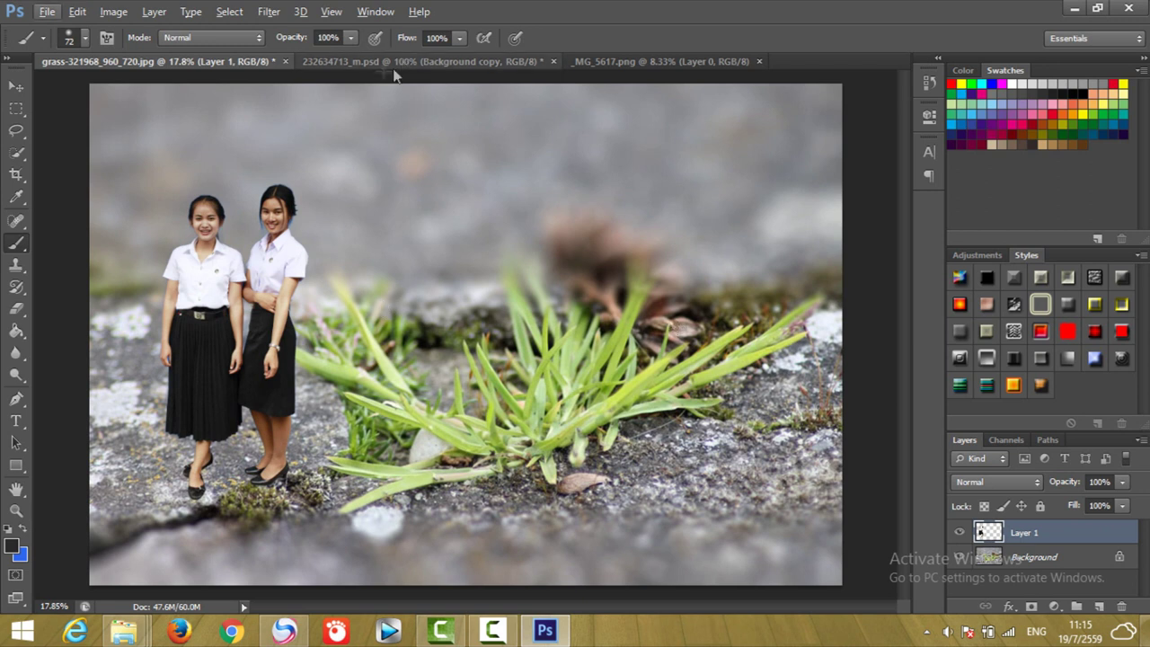
click(475, 63)
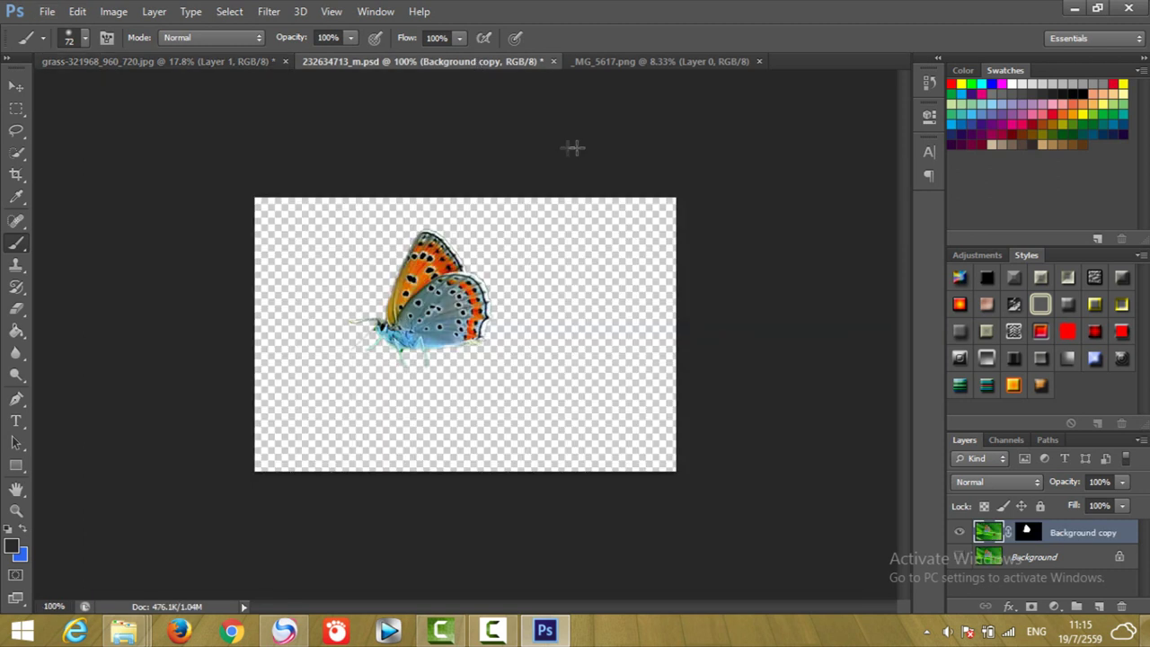
With the Move tool, float the butterfly document in its own window beside the grass image.
click(16, 86)
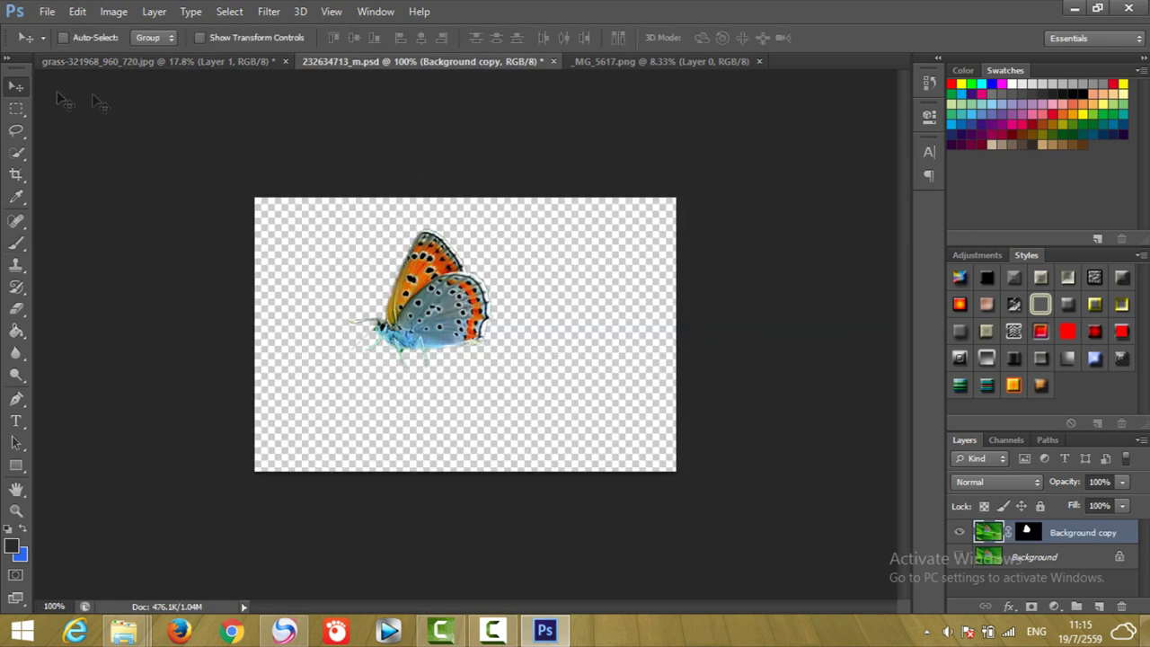
drag(414, 67, 703, 135)
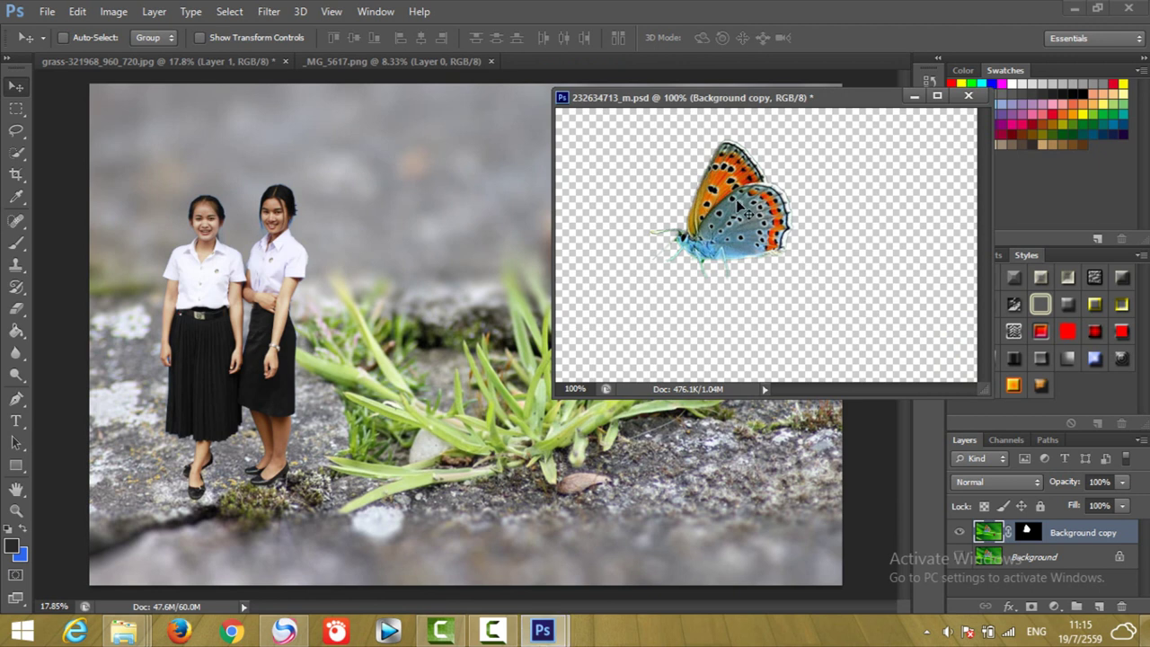
mouse_move(744, 210)
mouse_down()
mouse_move(471, 287)
mouse_move(687, 158)
mouse_up()
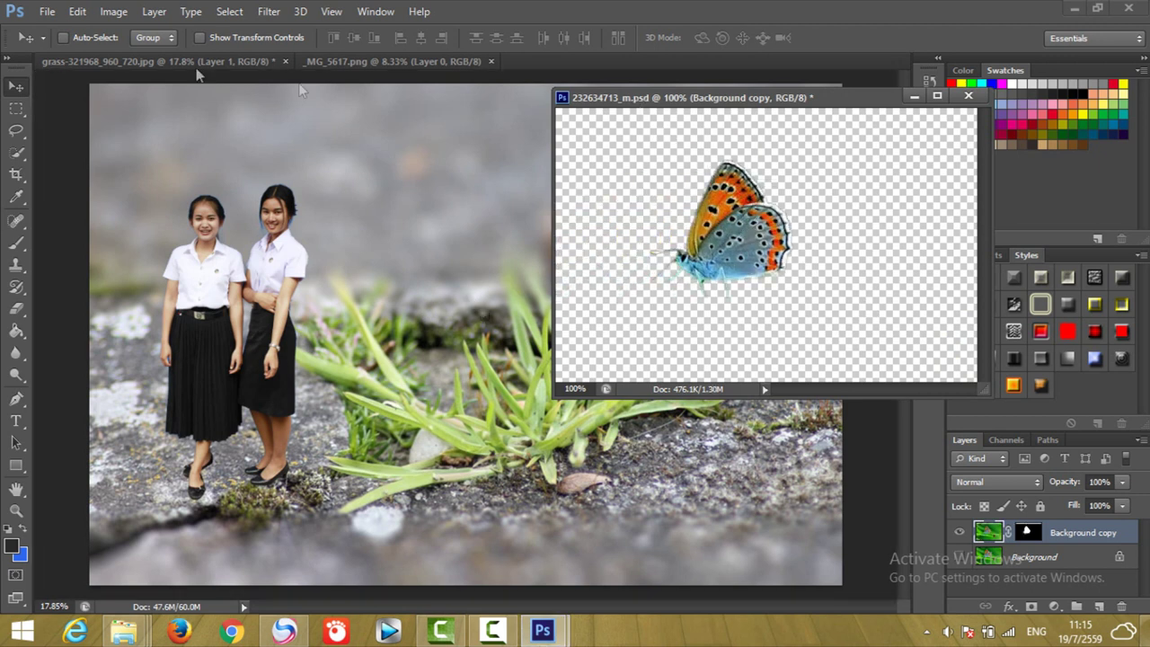
click(113, 12)
Resize the butterfly to 2000 pixels wide, fit it in view, and drag it toward the girls image.
click(138, 133)
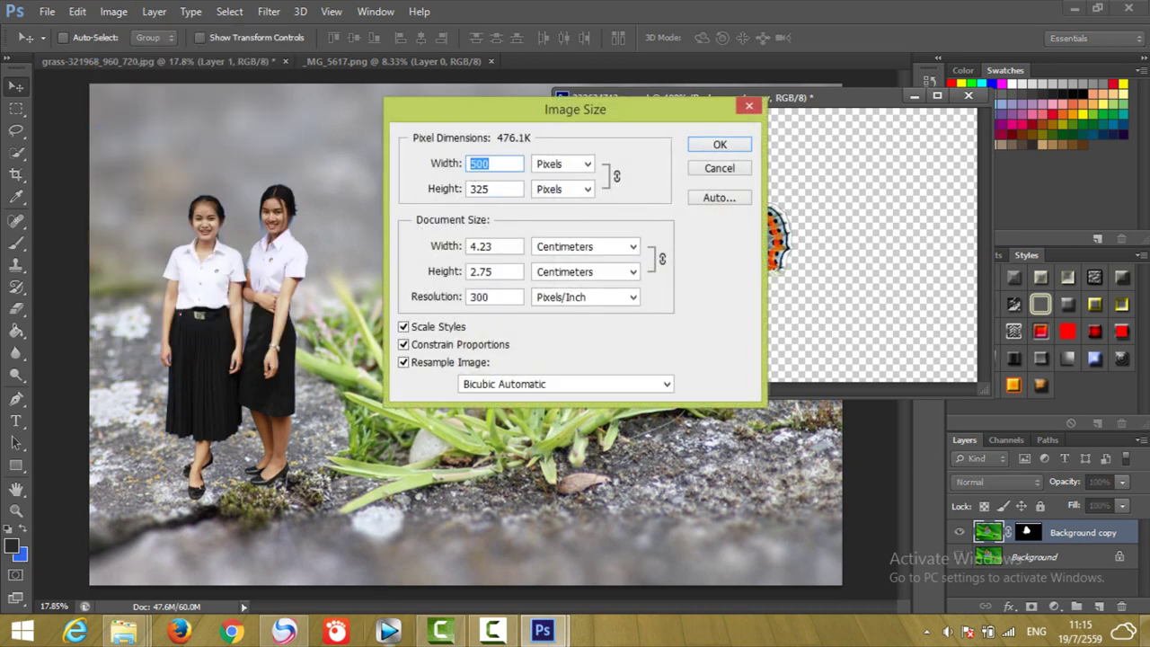
text(200)
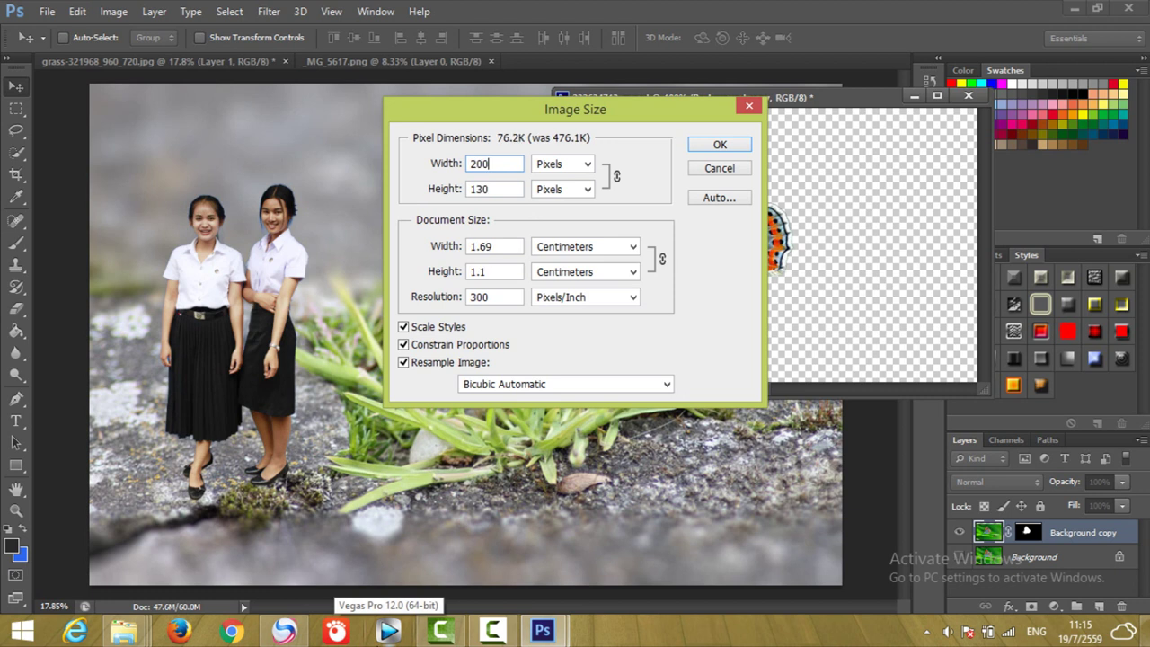
text(0)
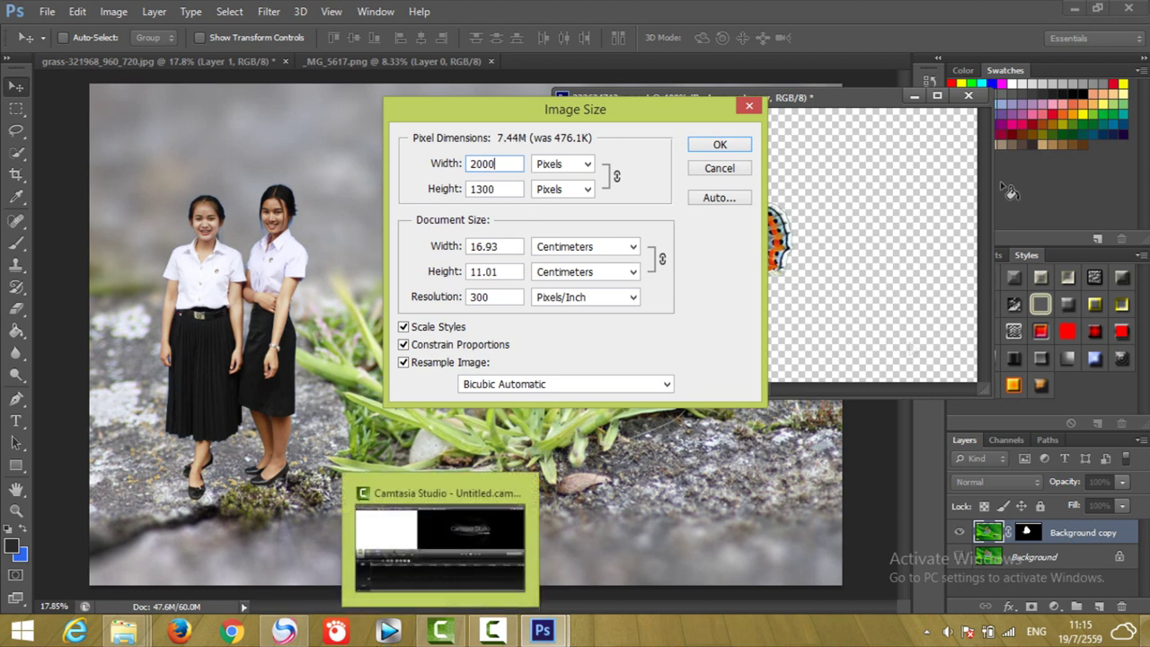
click(721, 146)
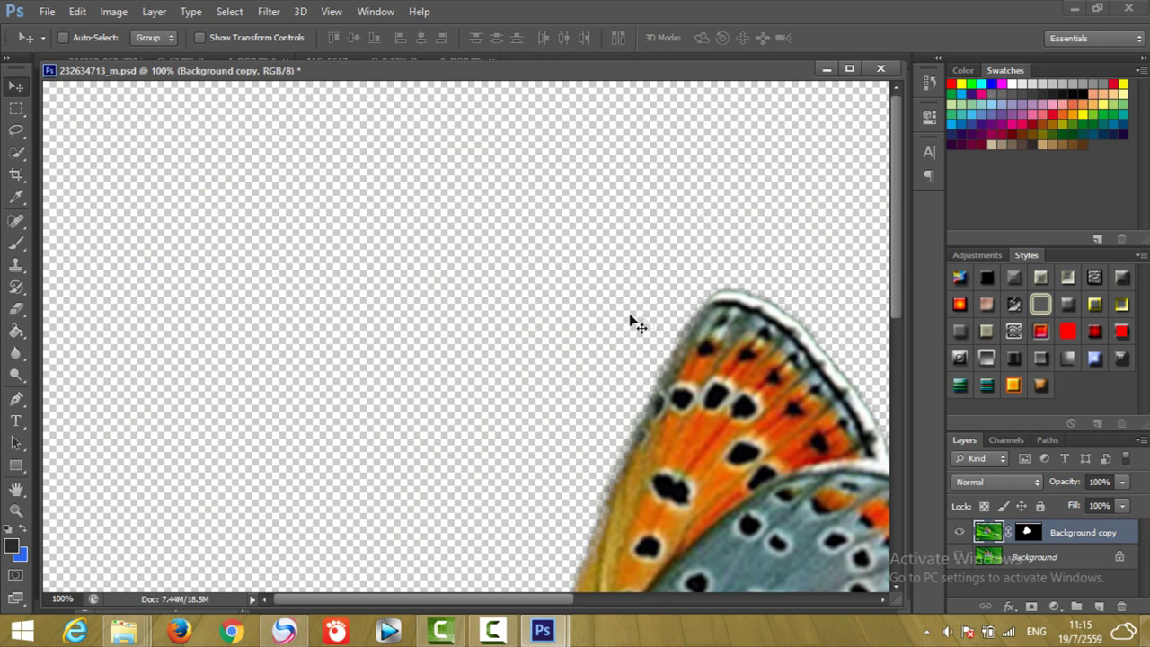
key(ctrl+0)
scroll(562, 272, down, 2)
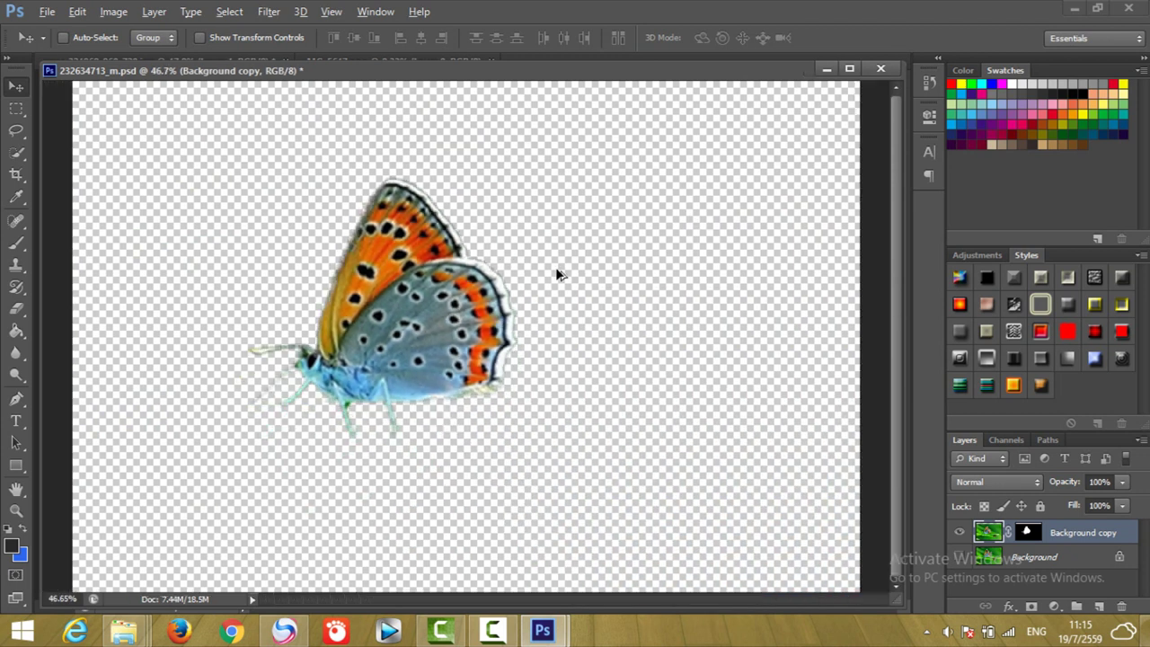
mouse_move(763, 78)
mouse_down()
mouse_move(867, 78)
mouse_move(845, 90)
mouse_up()
drag(829, 261, 406, 378)
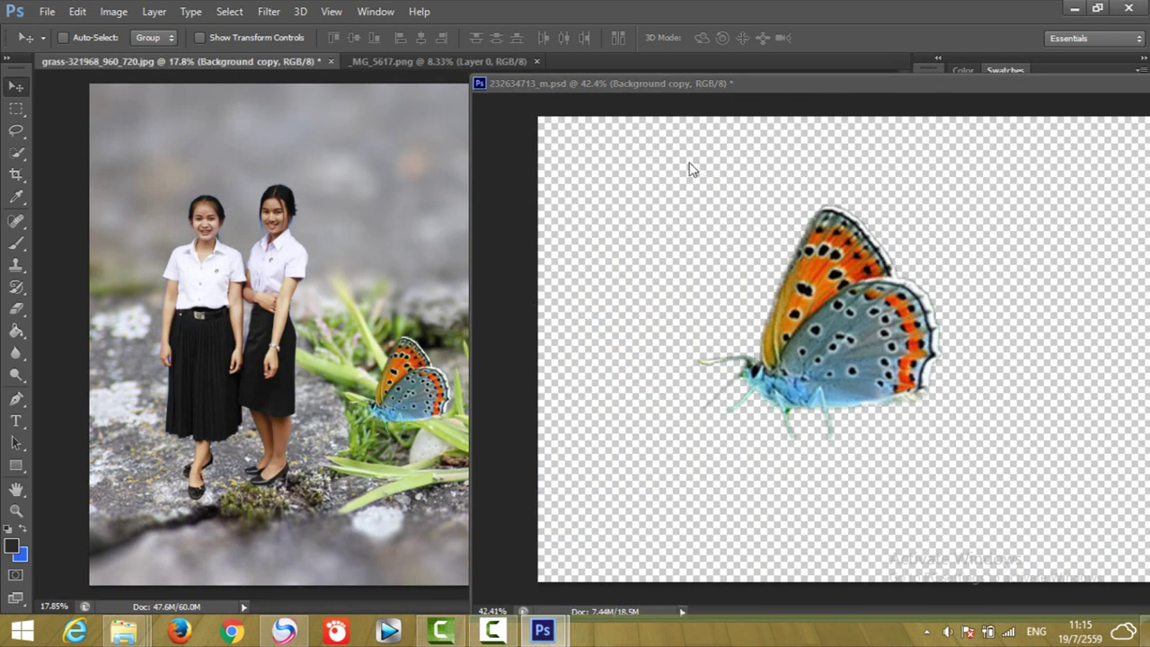
Drop the butterfly layer into the grass composite and position it above the grass tuft.
drag(833, 84, 615, 119)
drag(958, 121, 809, 62)
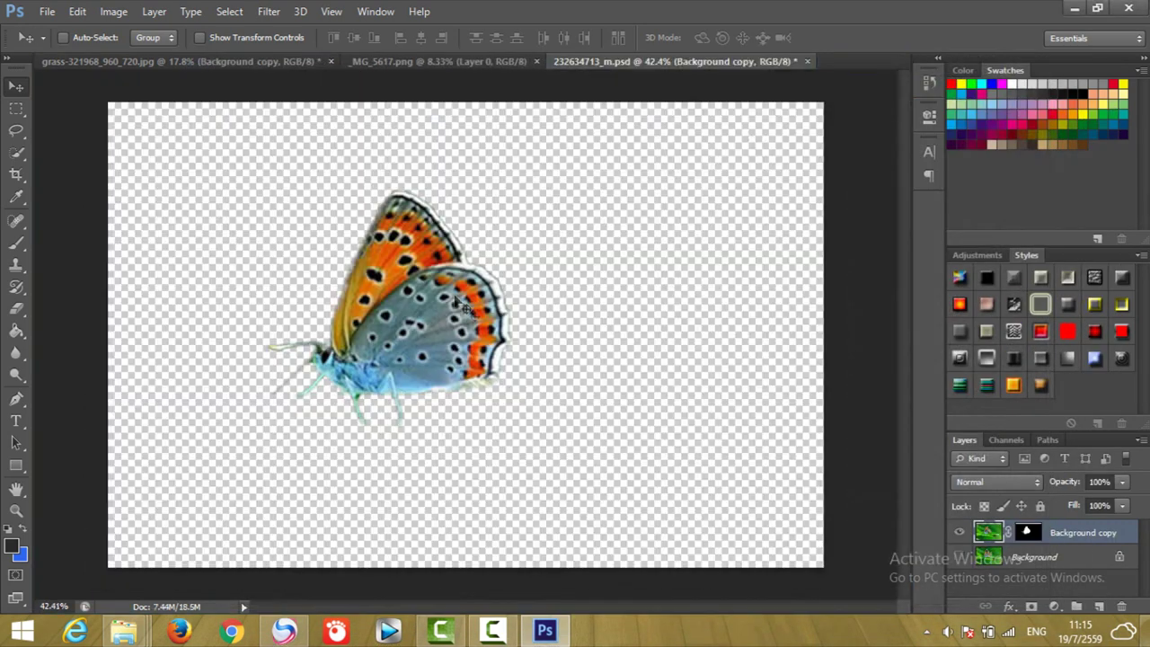
drag(456, 305, 485, 469)
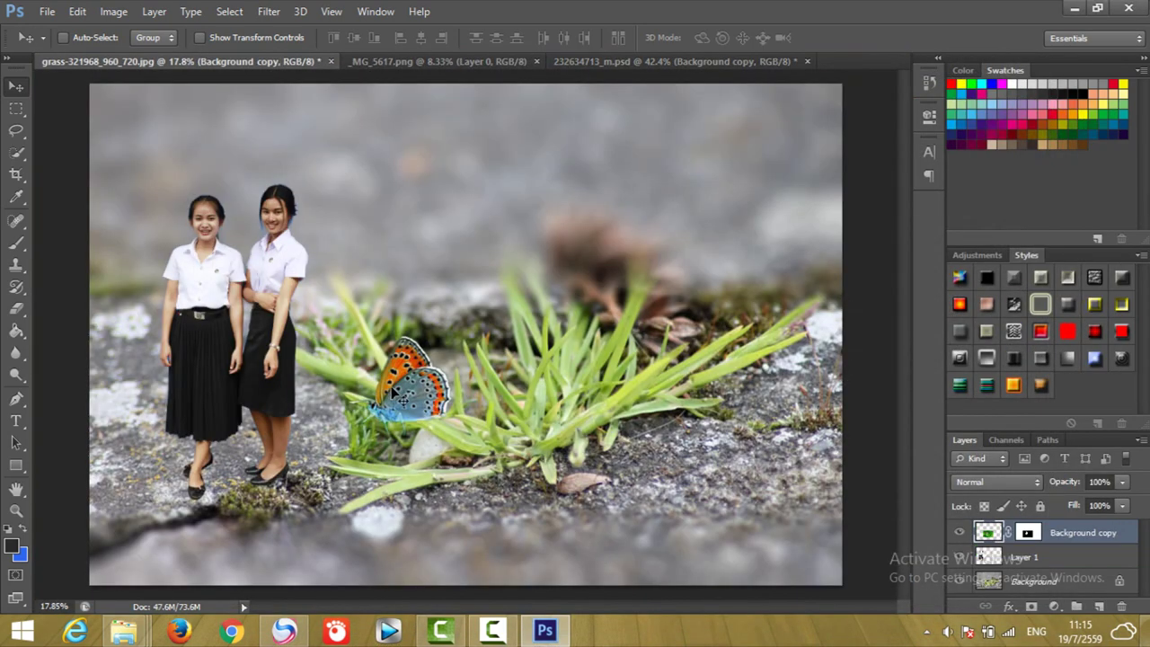
drag(413, 411, 441, 265)
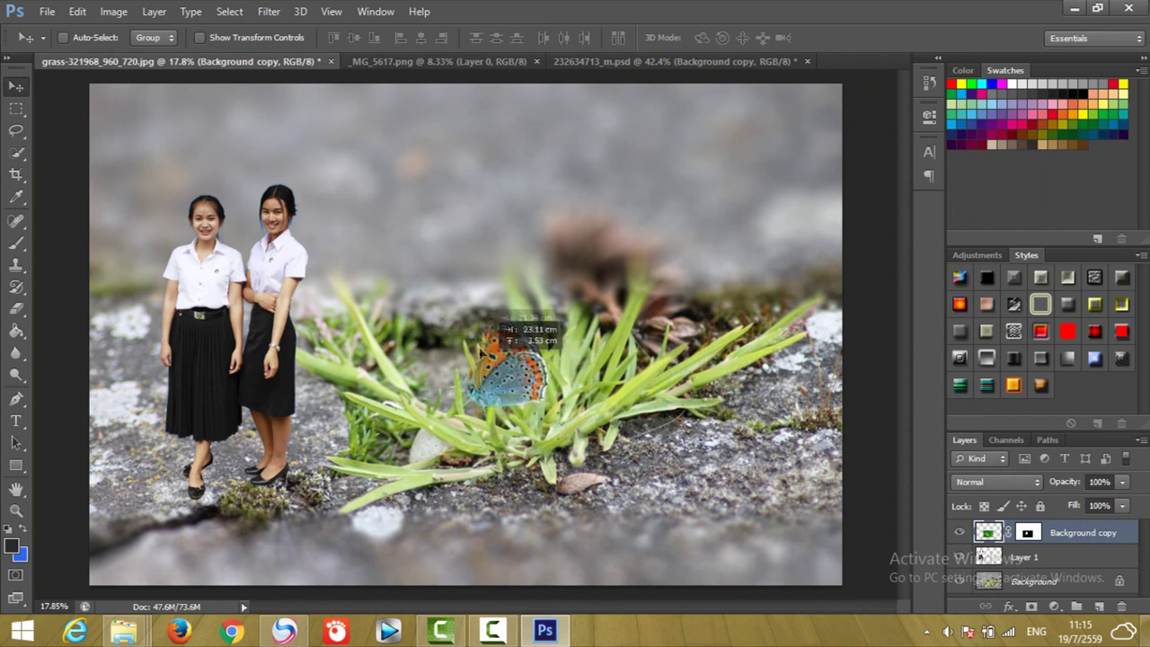
drag(440, 265, 469, 321)
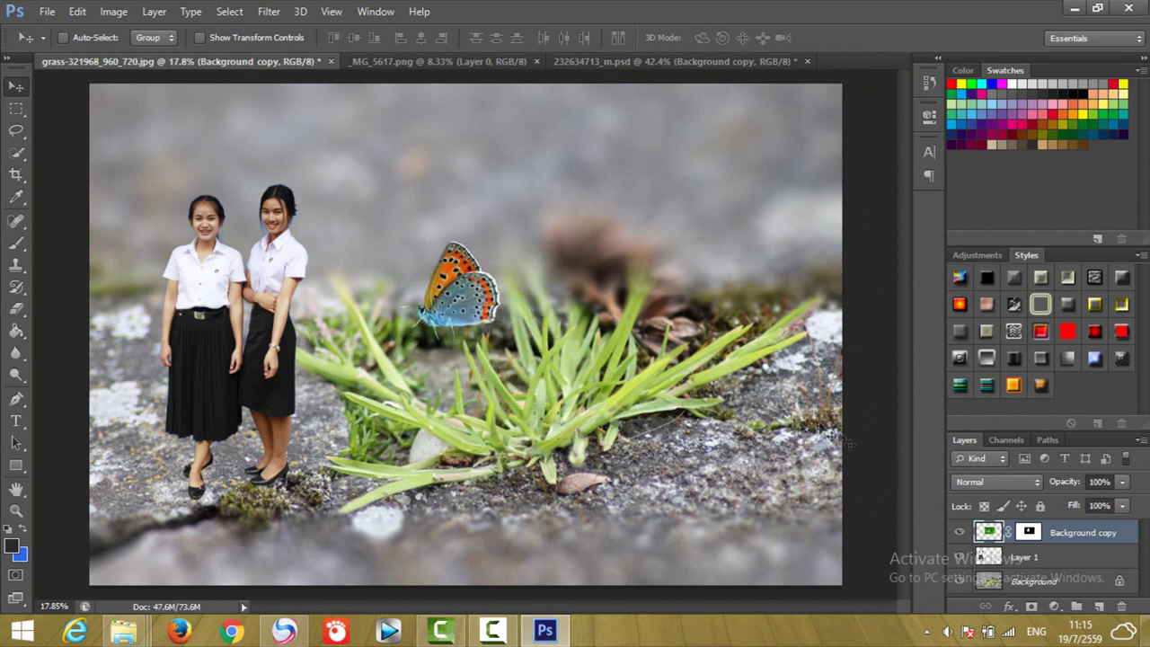
Free Transform the butterfly to about 312% and settle it in the grass right of the girls.
key(ctrl+t)
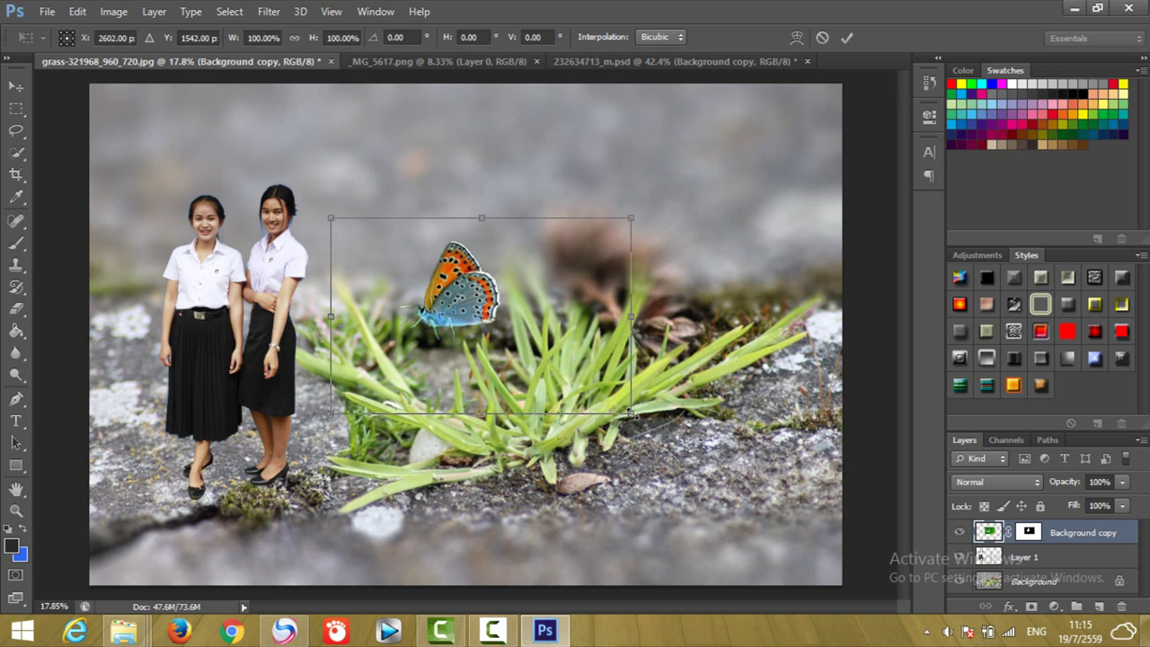
drag(632, 413, 933, 609)
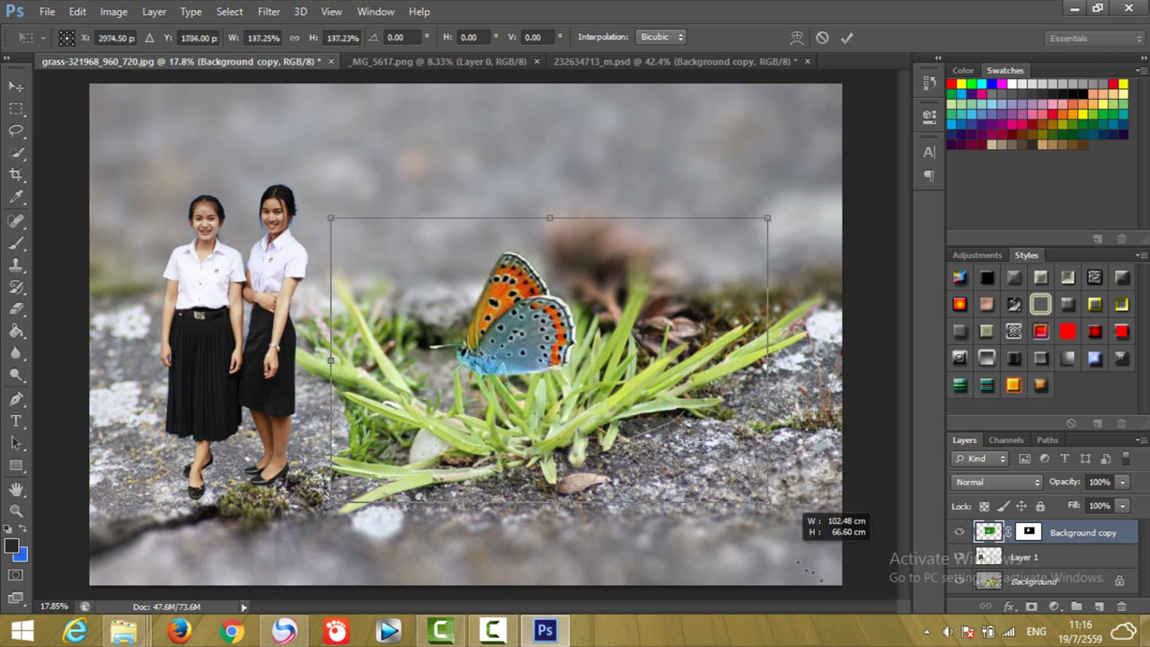
drag(722, 521, 510, 386)
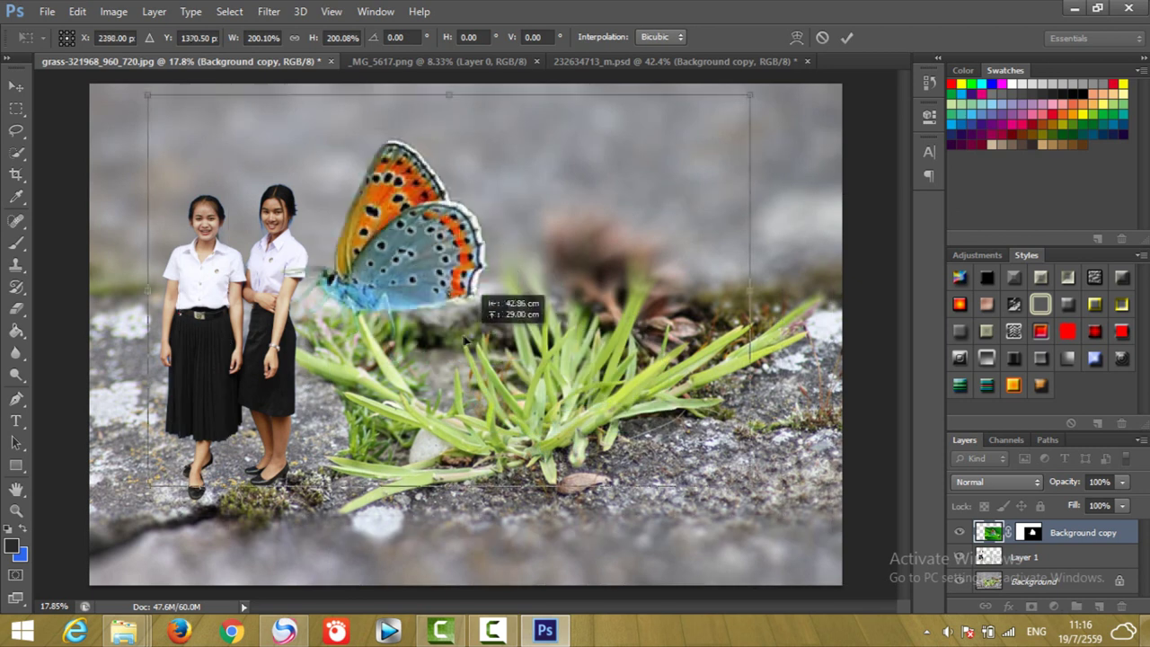
drag(723, 472, 1051, 620)
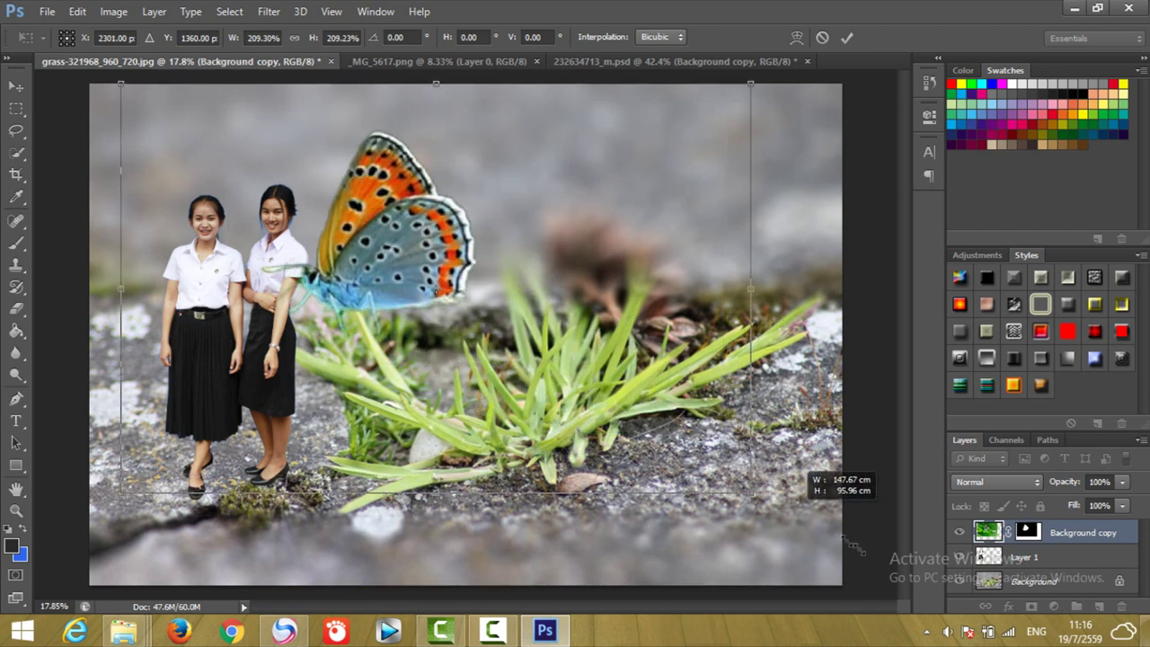
drag(618, 504, 625, 441)
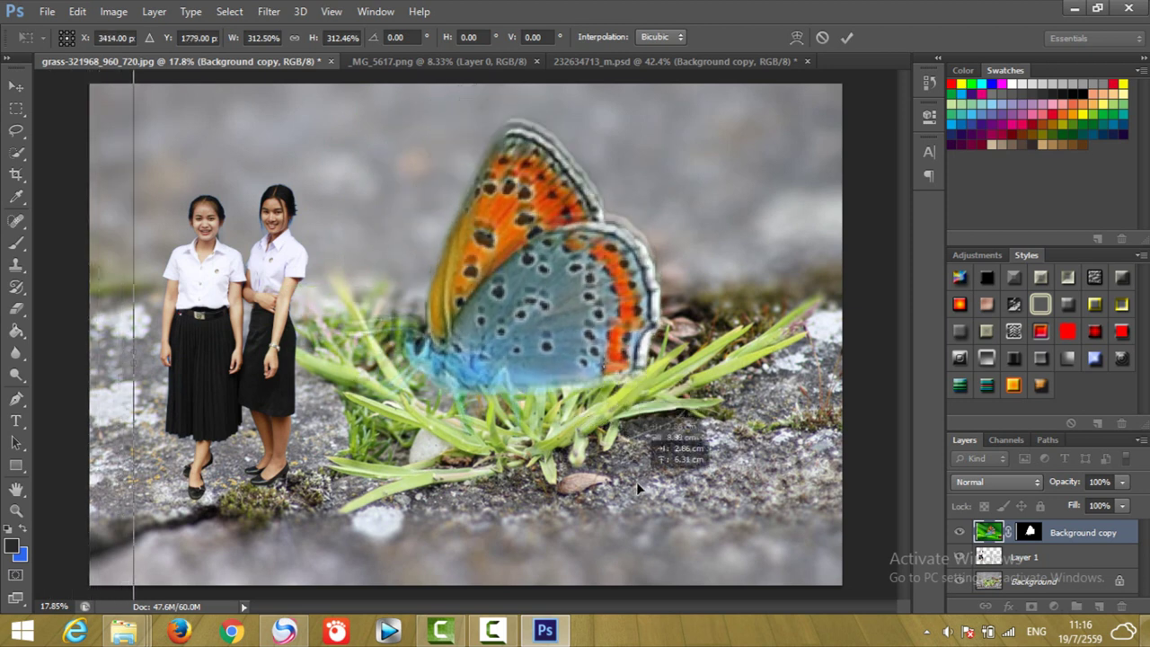
drag(627, 441, 600, 439)
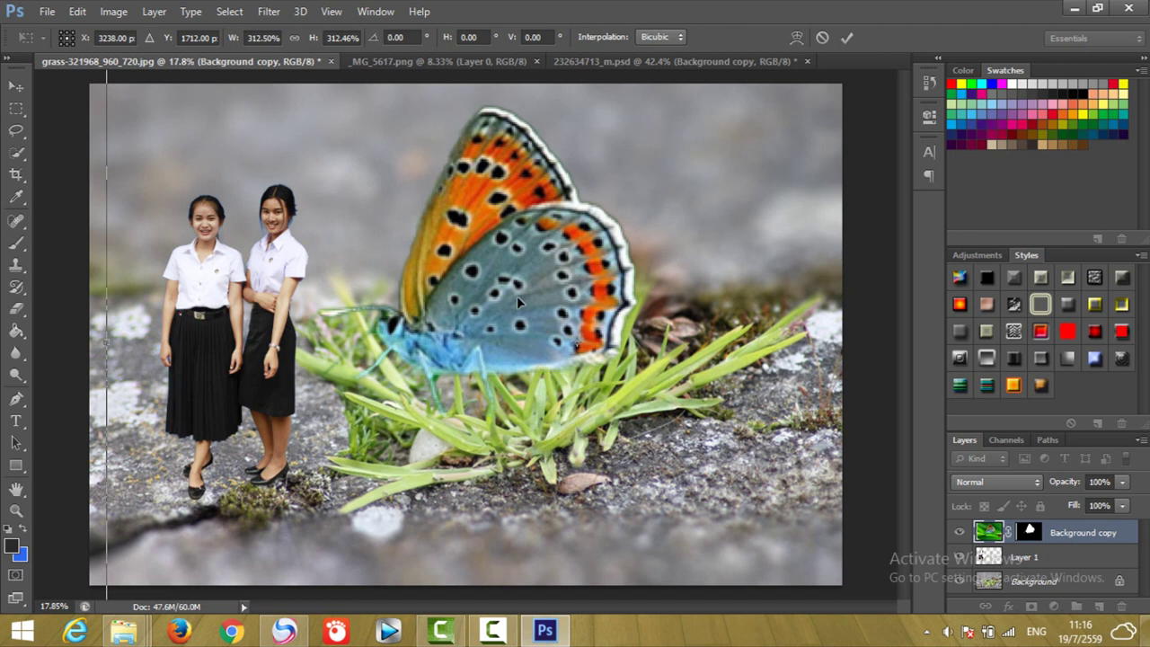
drag(518, 302, 512, 302)
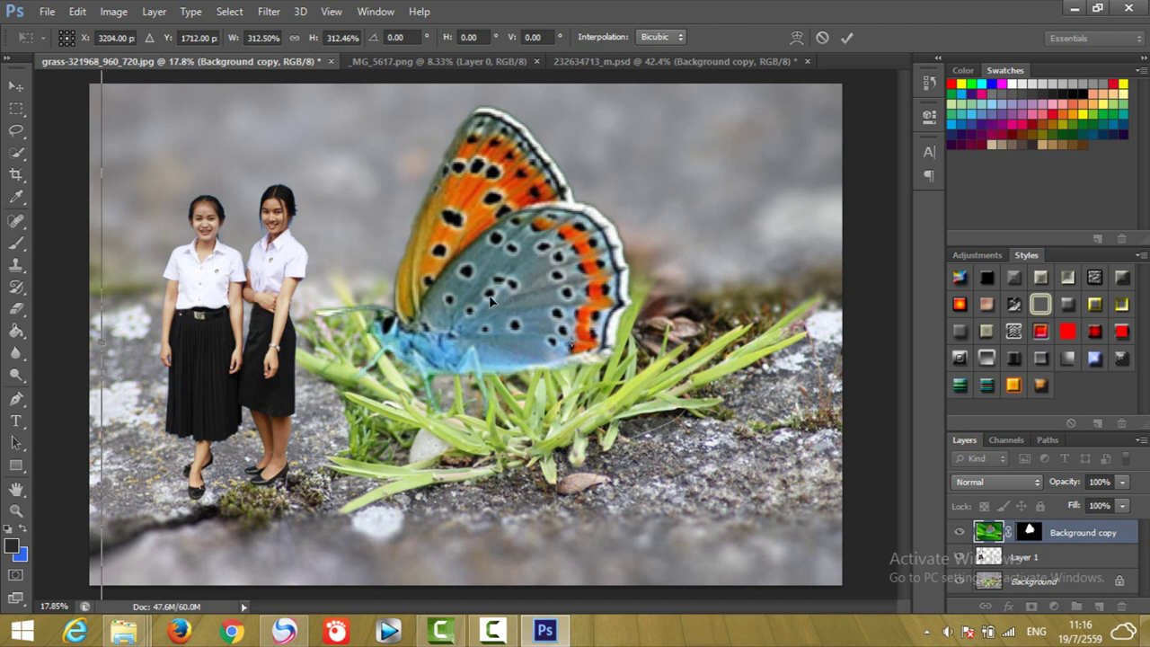
key(Return)
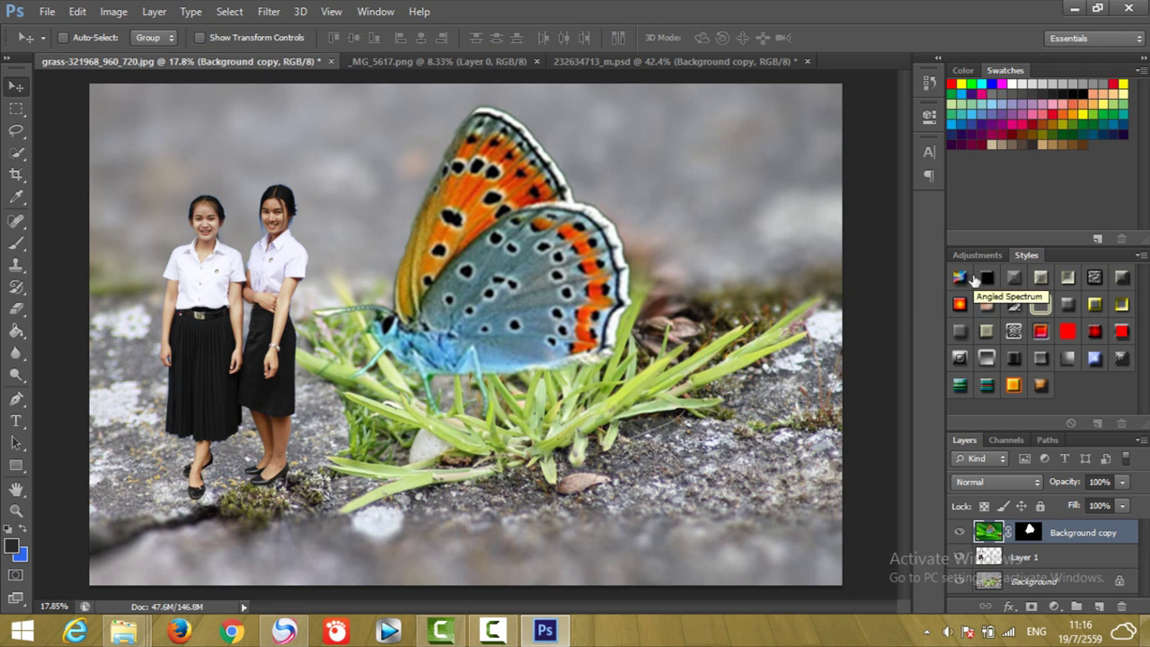
mouse_move(513, 305)
mouse_down()
mouse_move(547, 309)
mouse_move(565, 336)
mouse_up()
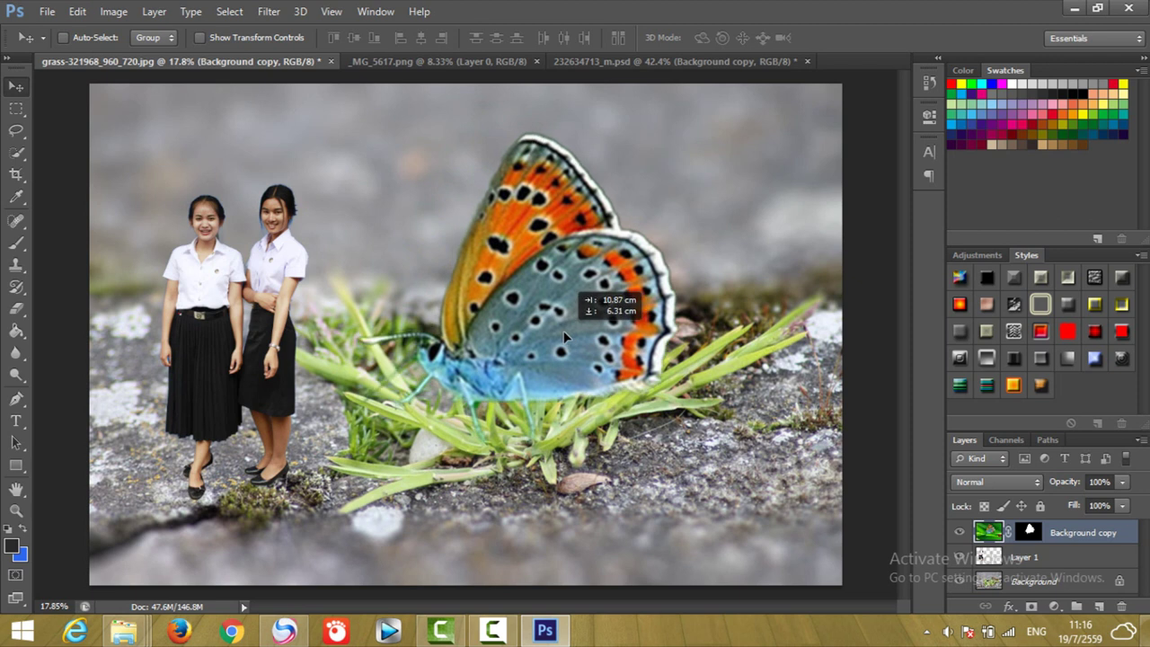
drag(536, 354, 557, 336)
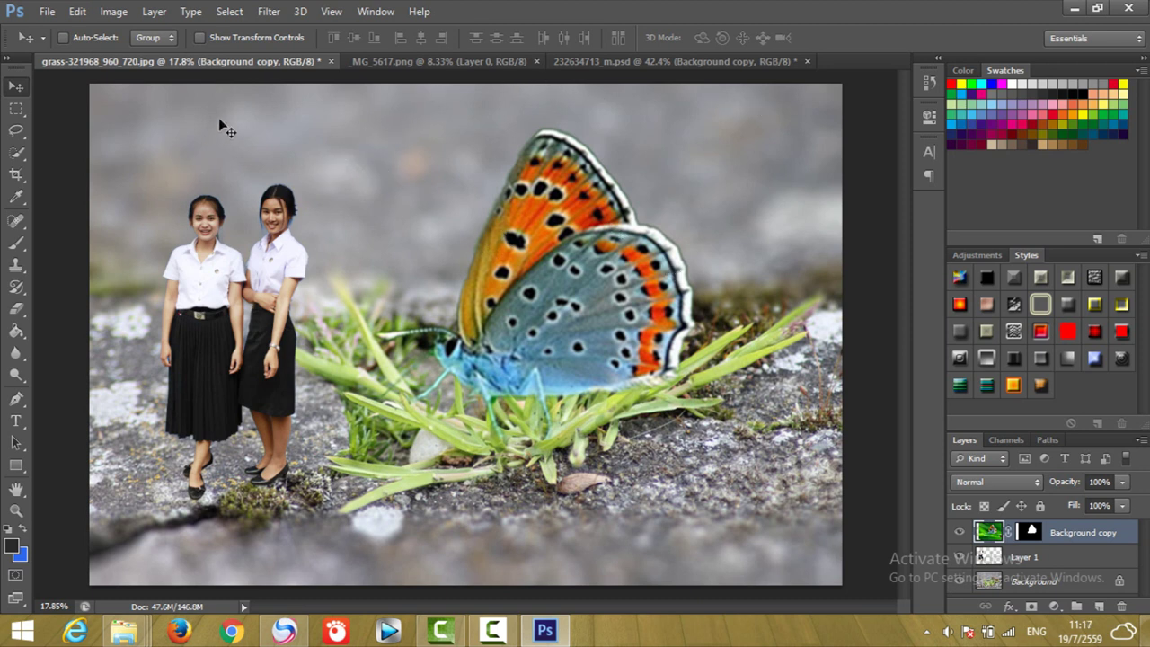
Save the composite as a renamed JPEG in the New folder at Quality 12 Maximum.
click(47, 11)
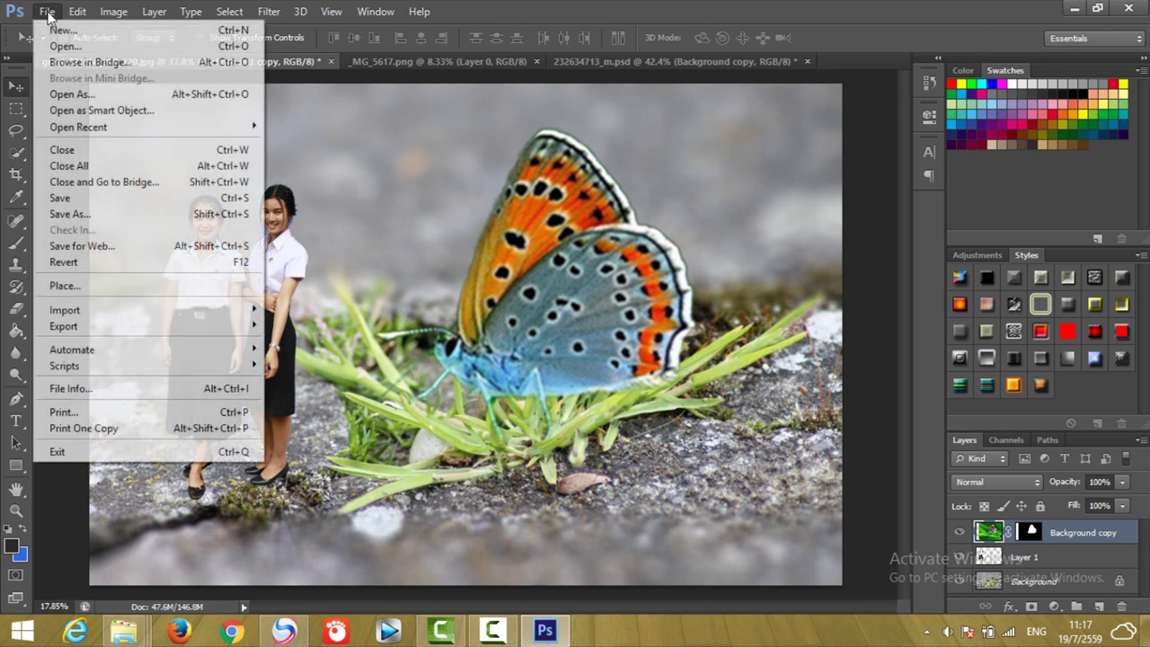
click(215, 214)
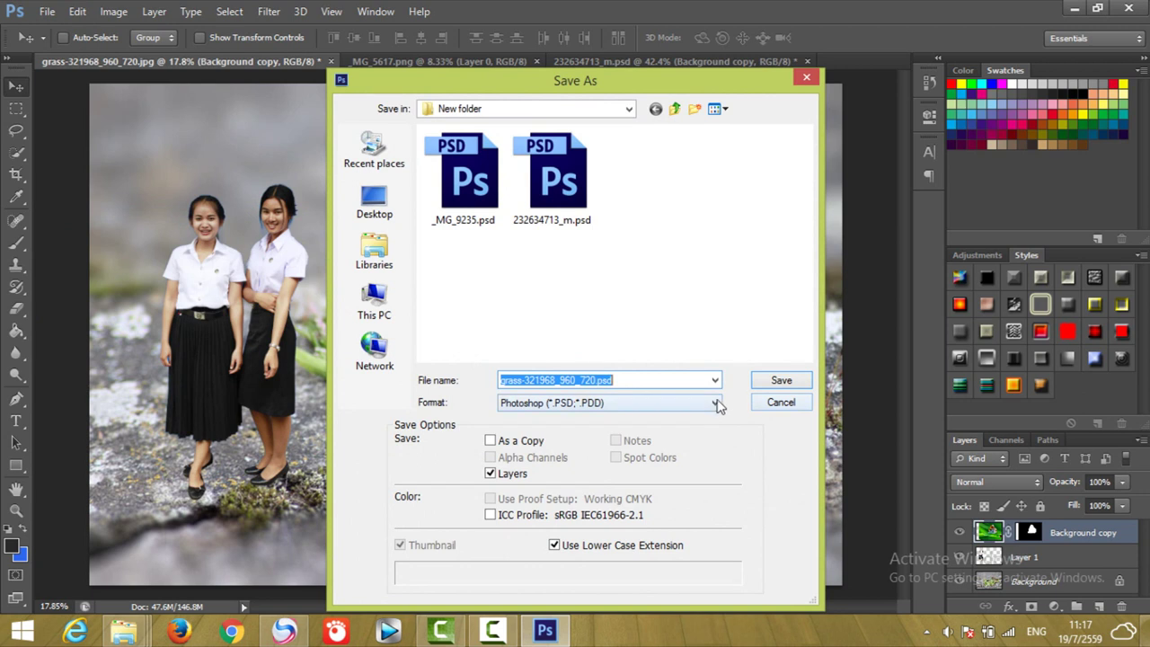
click(717, 402)
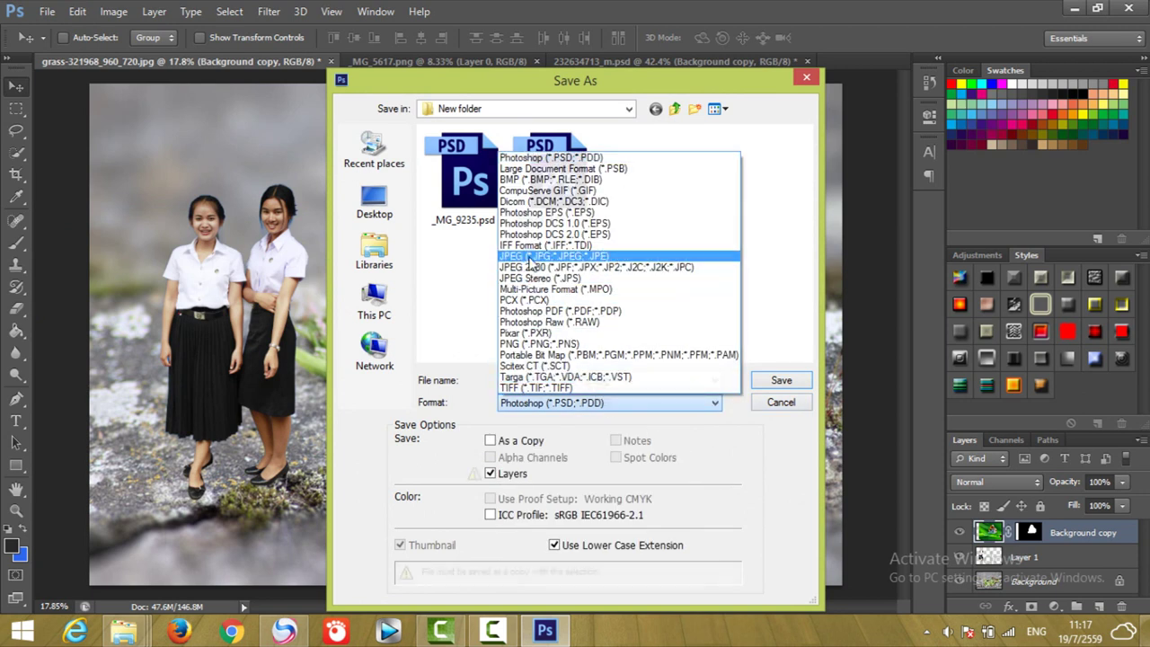
click(544, 256)
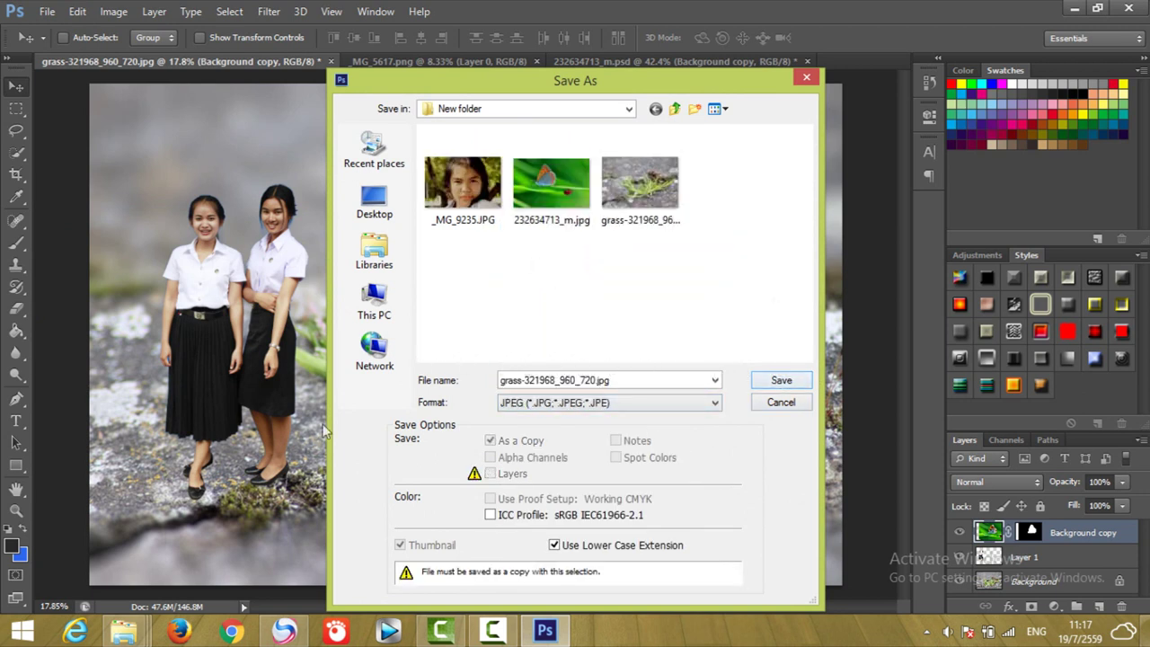
double_click(595, 380)
click(600, 380)
drag(600, 380, 426, 381)
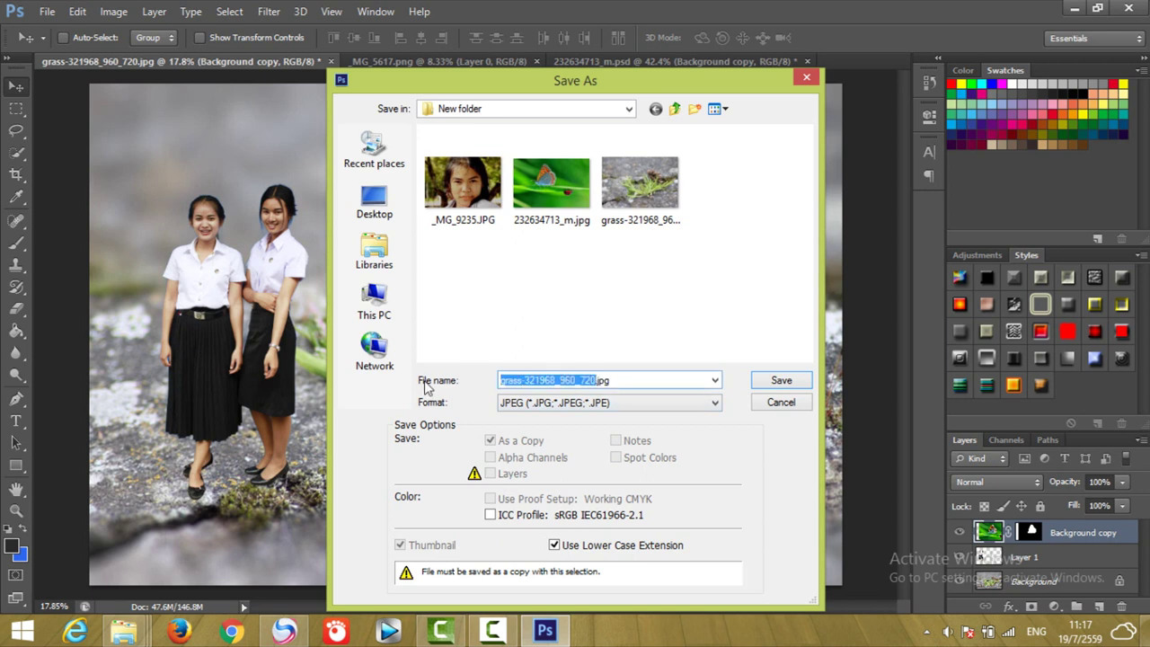
text(L)
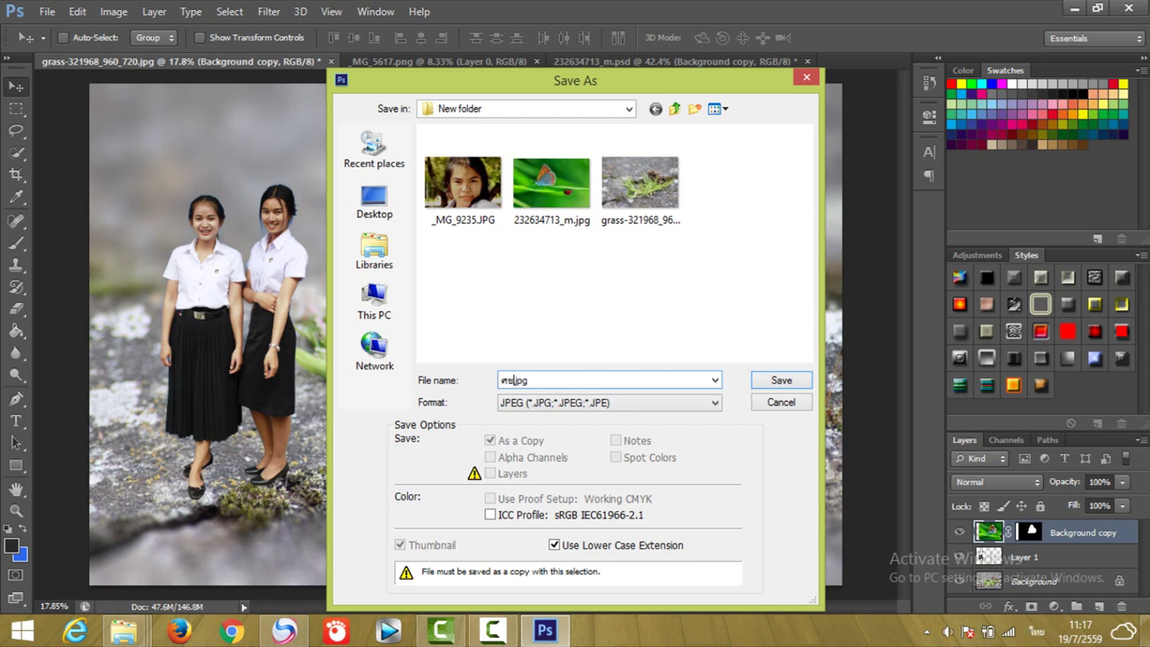
key(BackSpace)
key(BackSpace)
key(BackSpace)
click(776, 380)
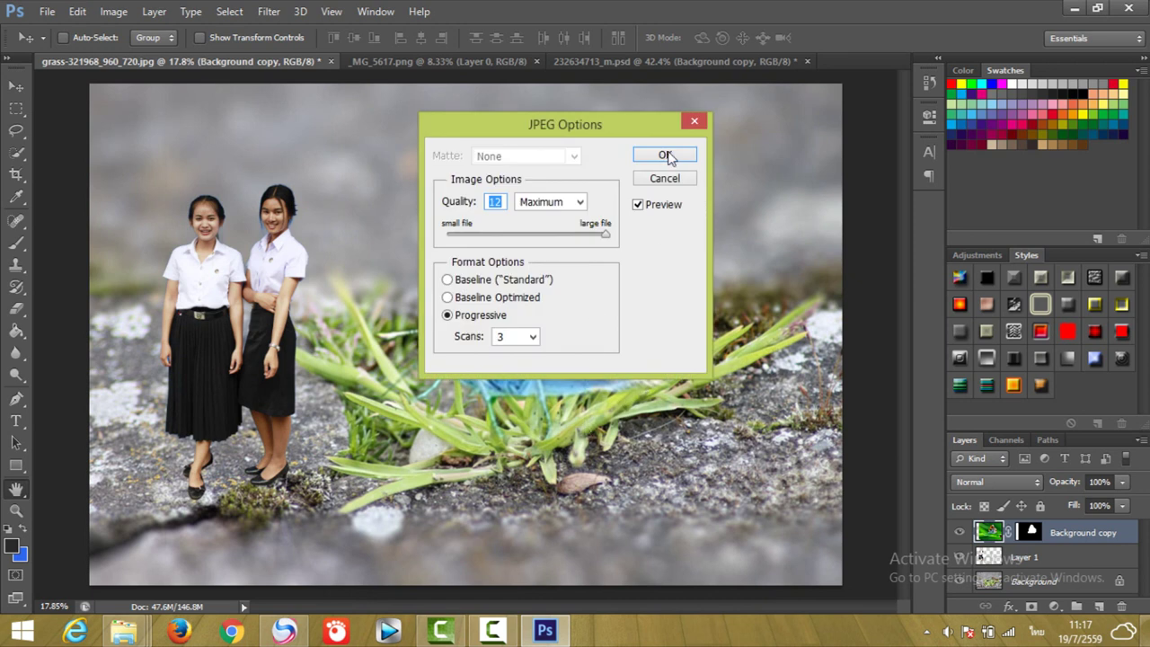
click(664, 157)
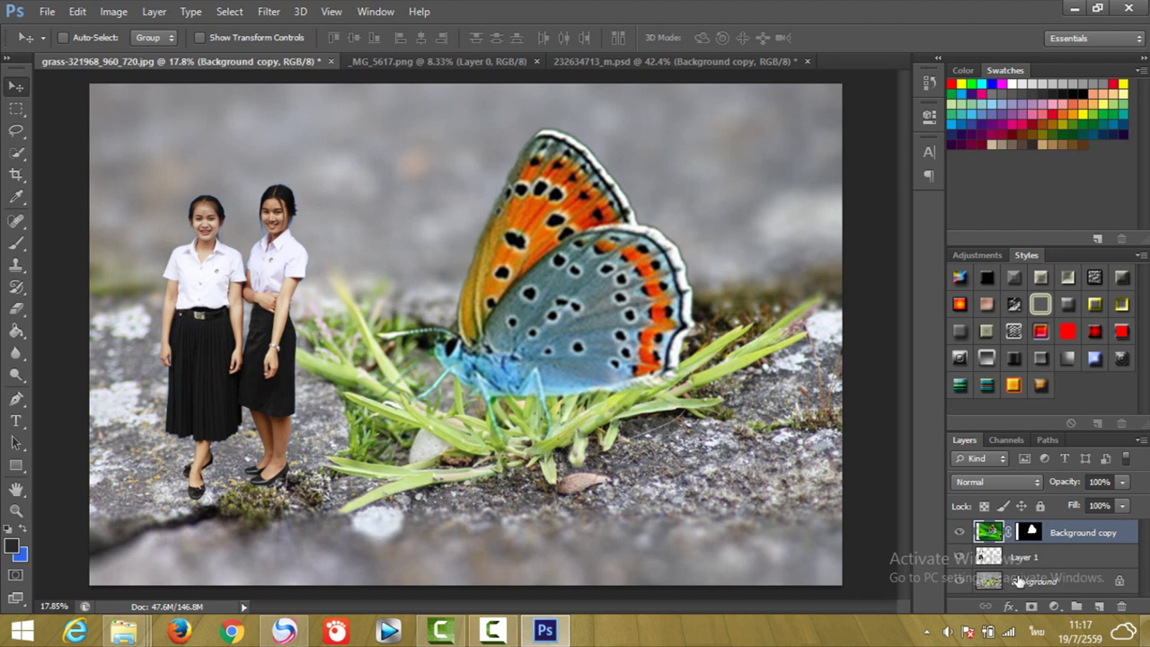
Add Layer 2 above Background and set the foreground colour to orange f7aa2f.
click(1018, 581)
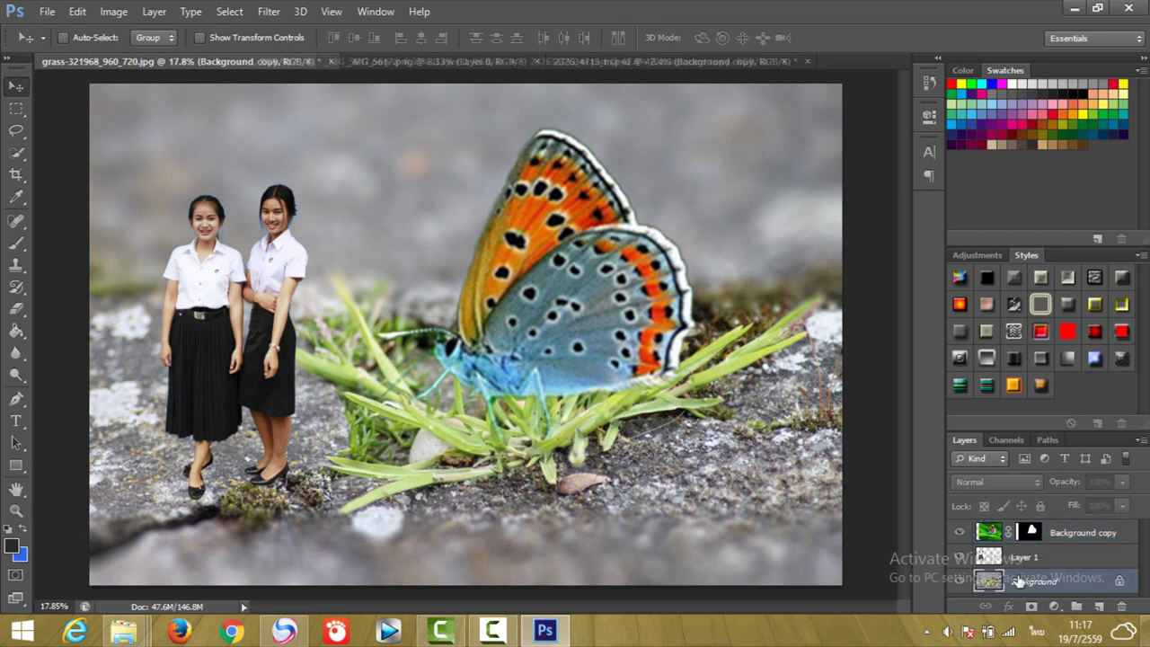
click(1099, 609)
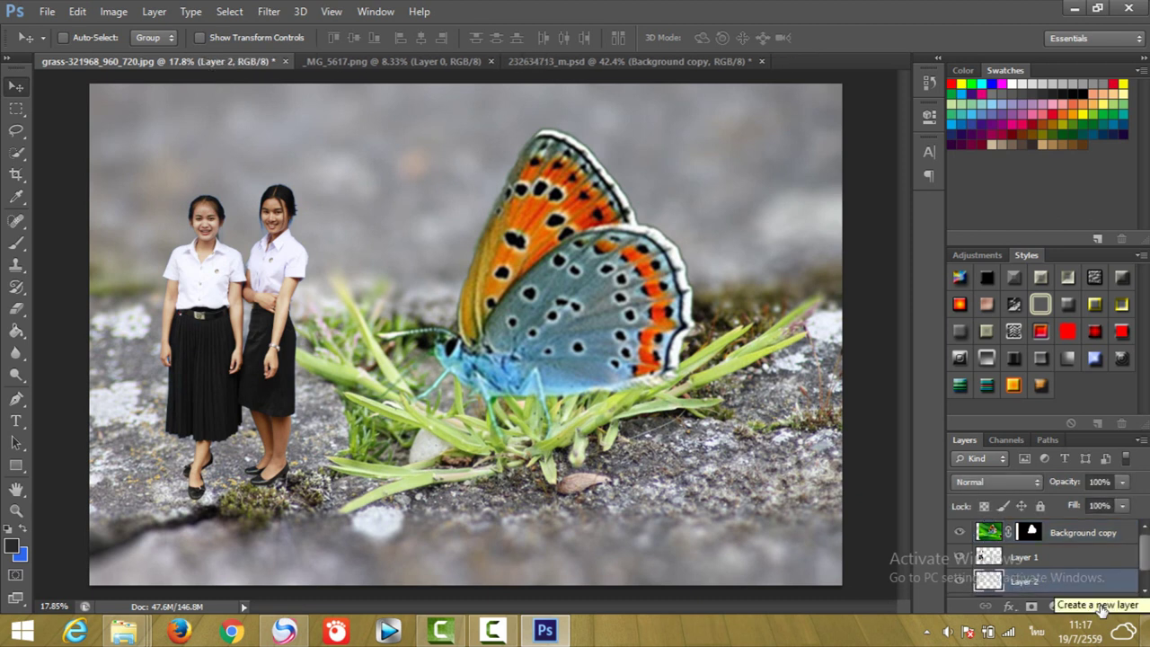
click(1145, 584)
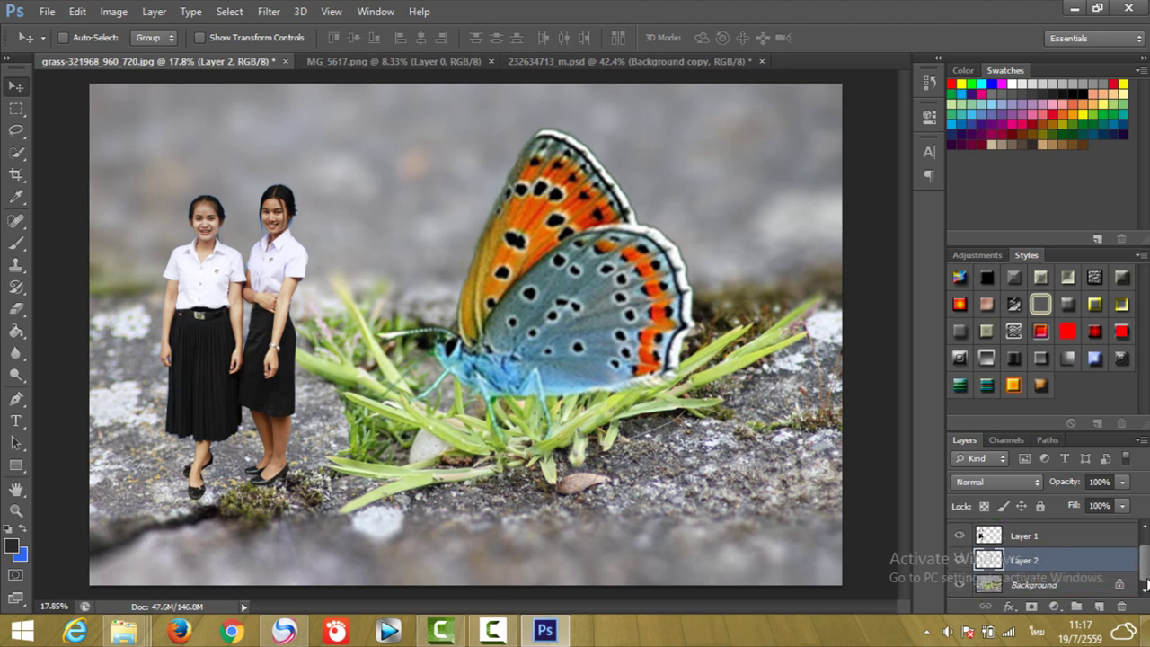
click(14, 544)
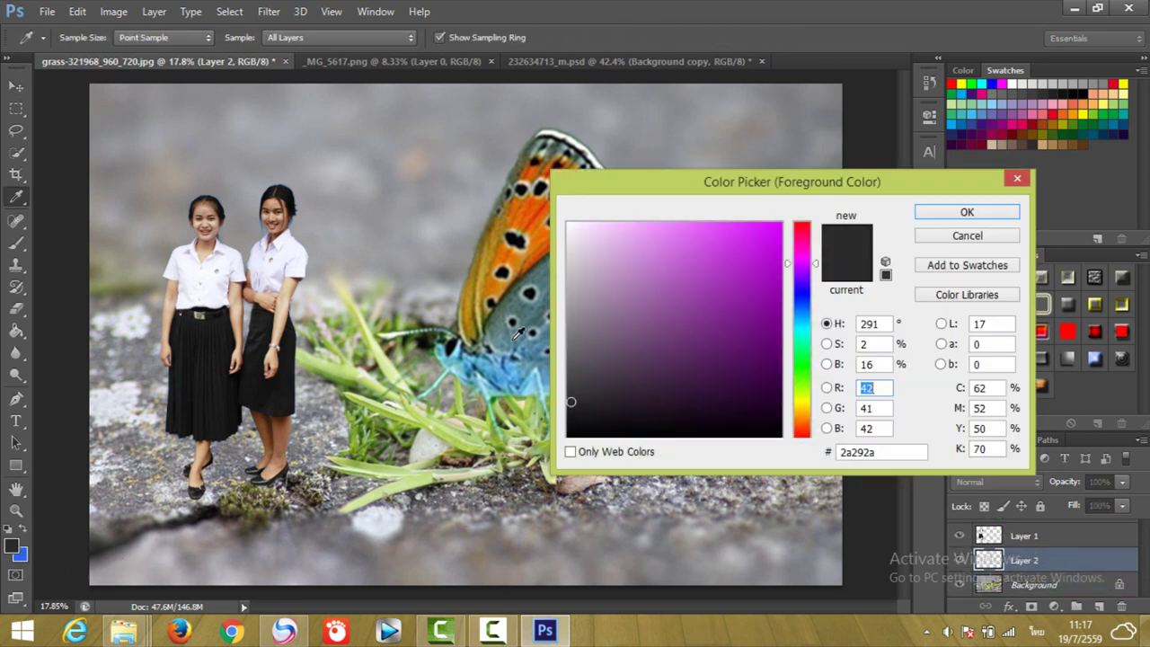
click(802, 415)
click(740, 229)
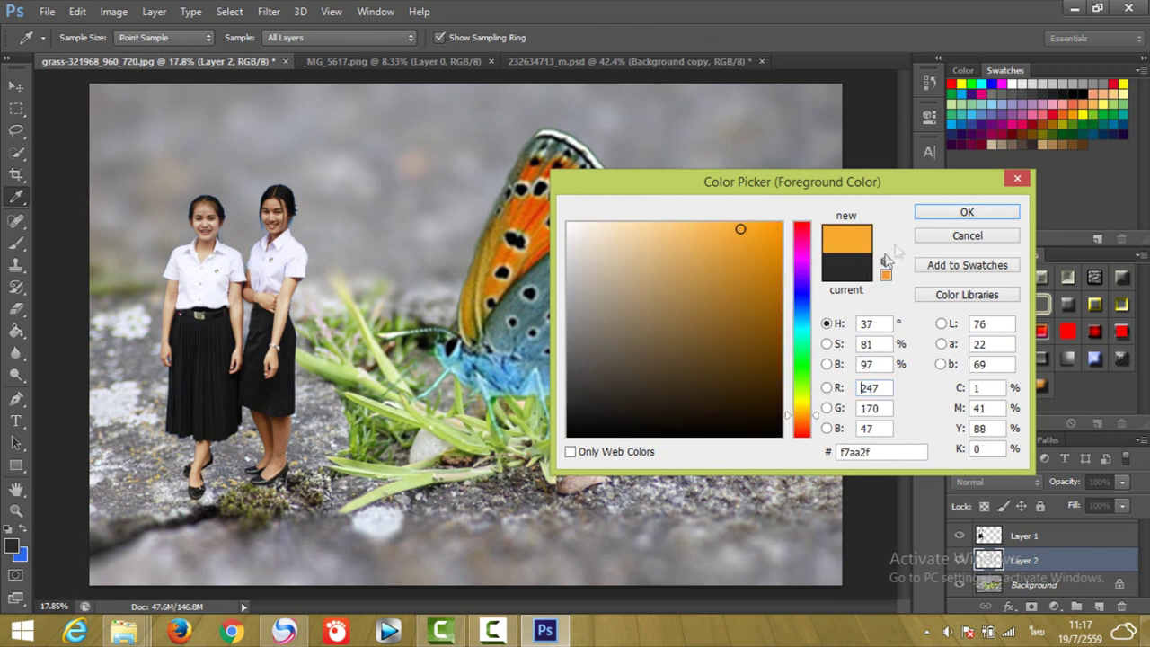
click(964, 212)
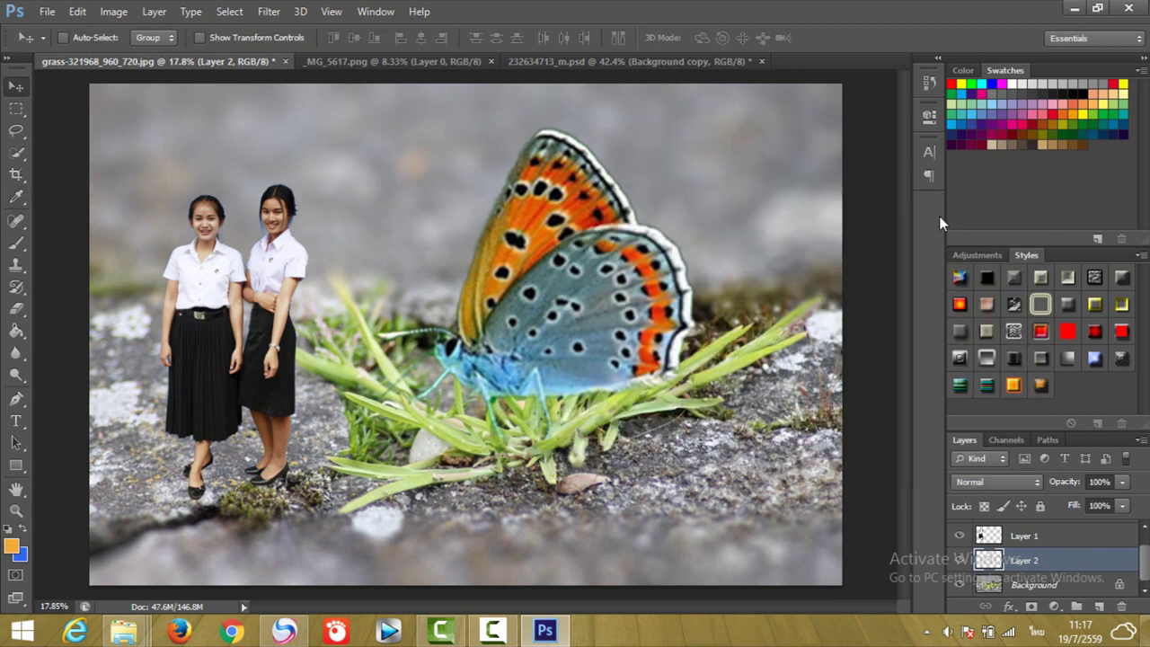
click(17, 245)
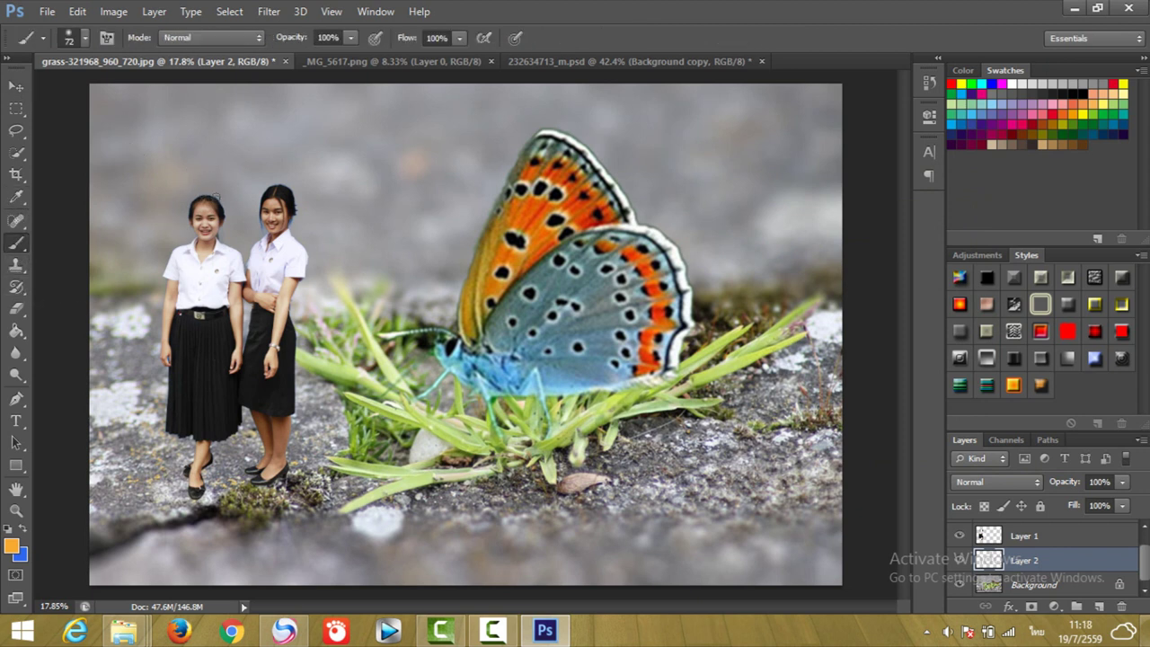
With a much larger brush, paint soft orange across the top of the background on Layer 2, opacity about 62%.
key(bracketright)
key(bracketright)
key(bracketright)
key(bracketright)
key(bracketright)
key(bracketright)
key(bracketright)
key(bracketright)
key(bracketright)
key(bracketright)
key(bracketright)
key(bracketright)
key(bracketright)
key(bracketright)
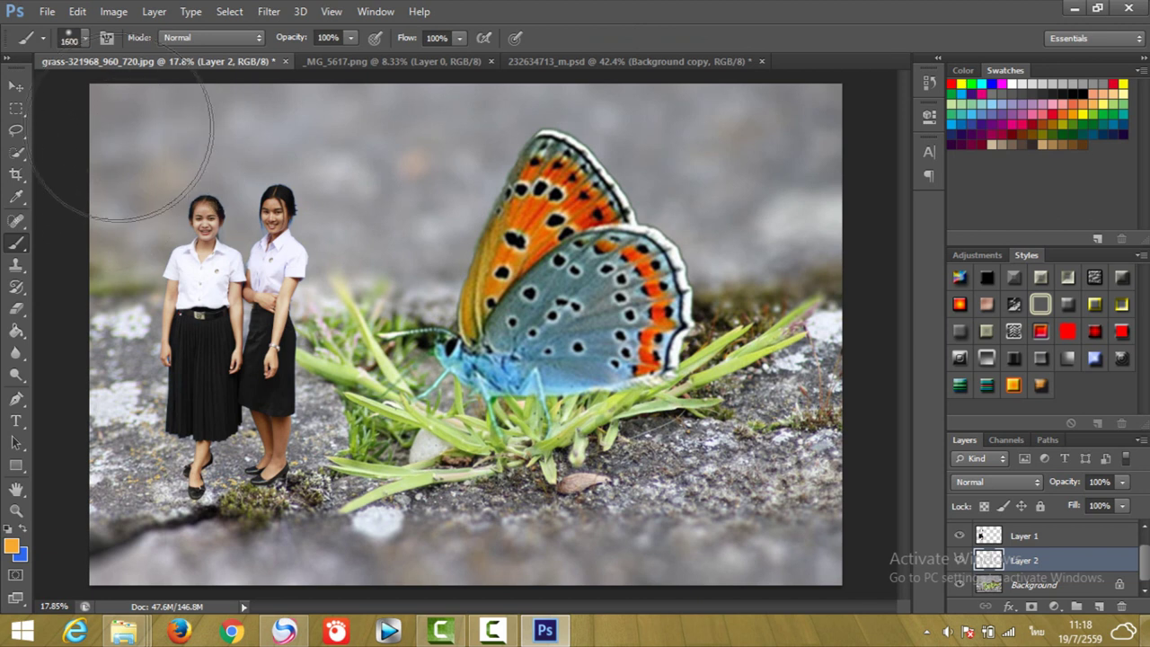
key(bracketright)
mouse_move(115, 117)
mouse_down()
mouse_move(142, 90)
mouse_move(236, 57)
mouse_move(812, 69)
mouse_move(817, 106)
mouse_move(762, 120)
mouse_move(617, 103)
mouse_move(385, 115)
mouse_move(323, 73)
mouse_move(210, 64)
mouse_move(436, 103)
mouse_move(380, 142)
mouse_move(449, 99)
mouse_move(840, 112)
mouse_move(84, 111)
mouse_move(89, 121)
mouse_move(126, 108)
mouse_move(539, 76)
mouse_move(862, 202)
mouse_up()
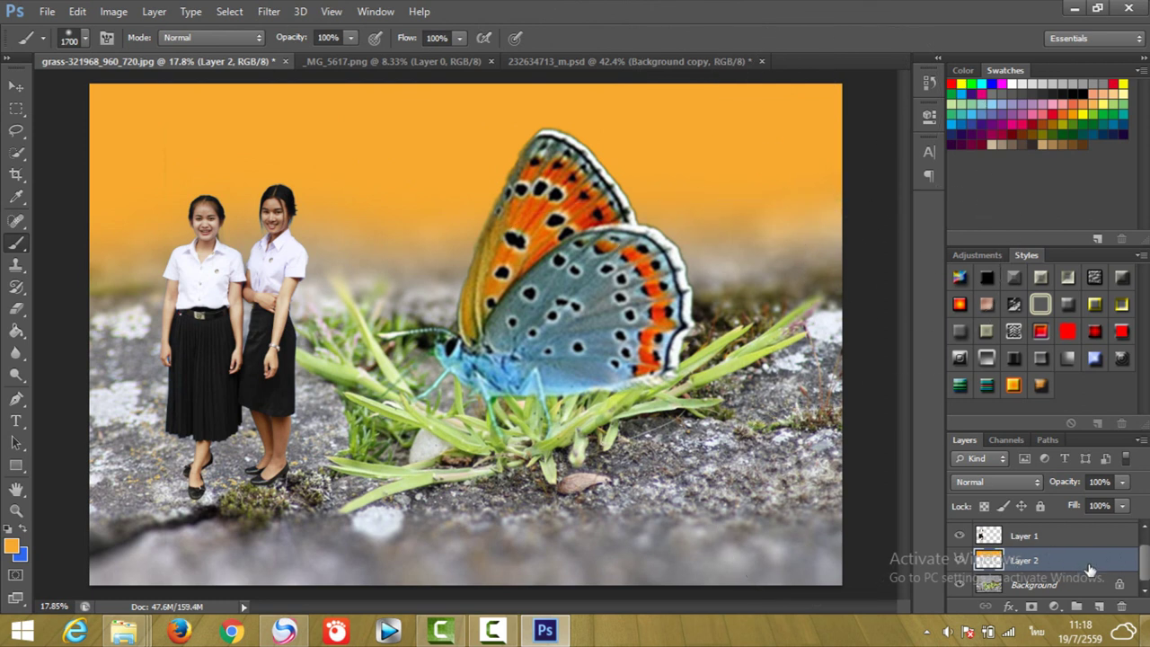
click(1123, 483)
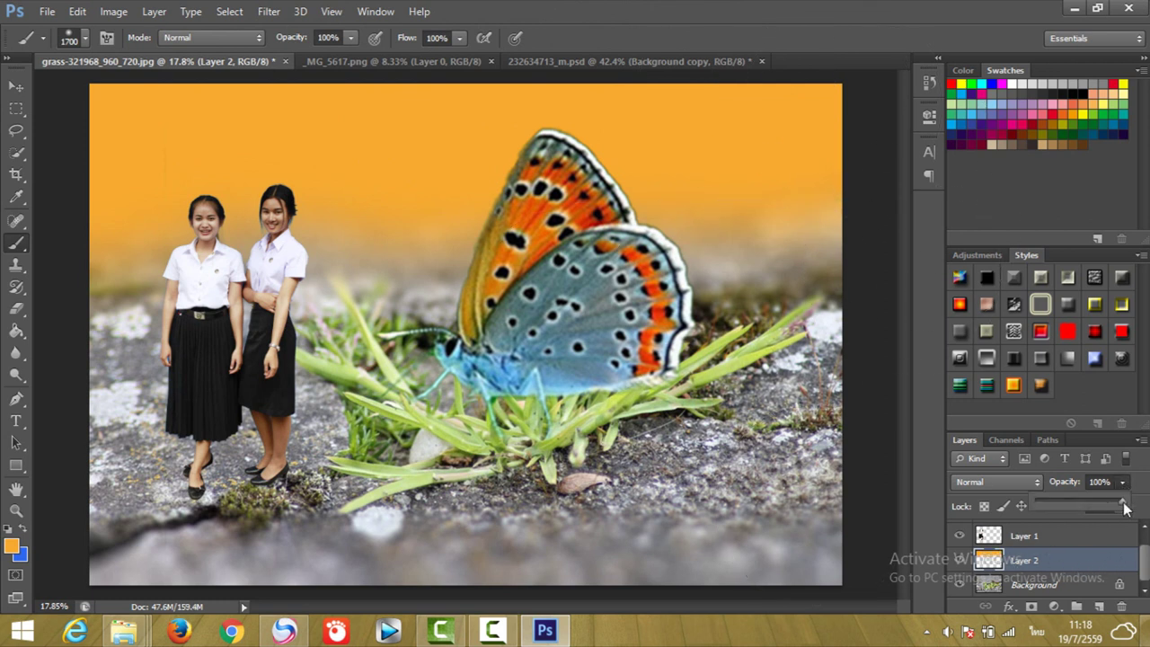
mouse_move(1079, 503)
mouse_down()
mouse_move(1112, 492)
mouse_move(1091, 502)
mouse_up()
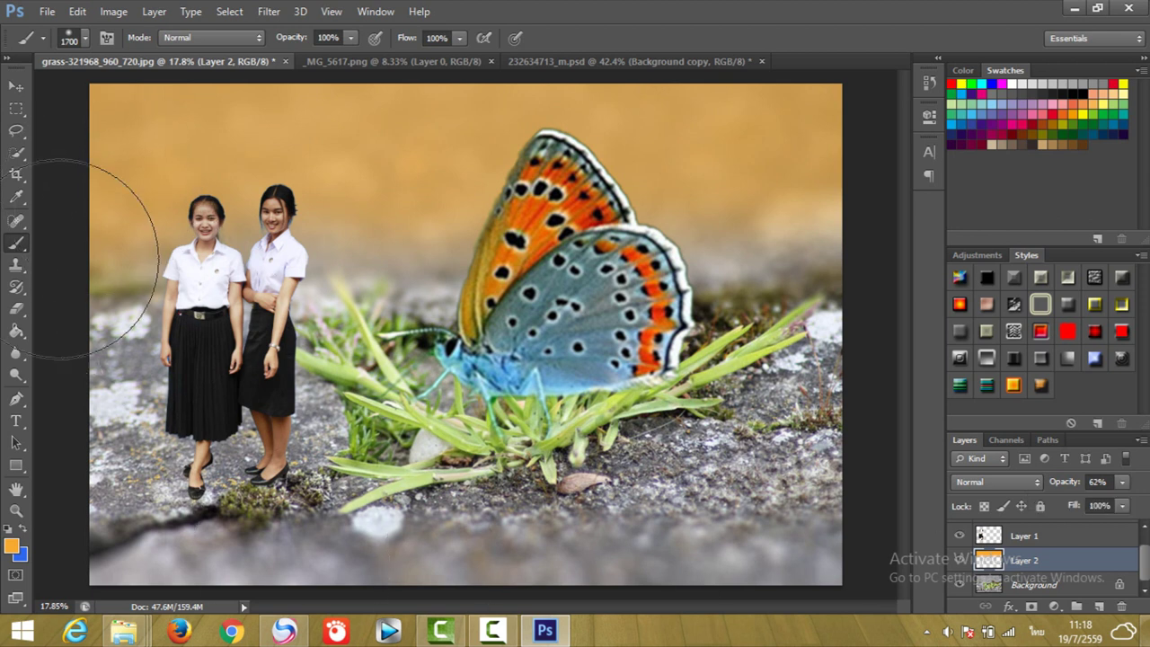
Add faint orange over the lower-left ground, upper left and girls' heads, then lower opacity to about 43%.
drag(99, 269, 89, 319)
drag(41, 359, 49, 395)
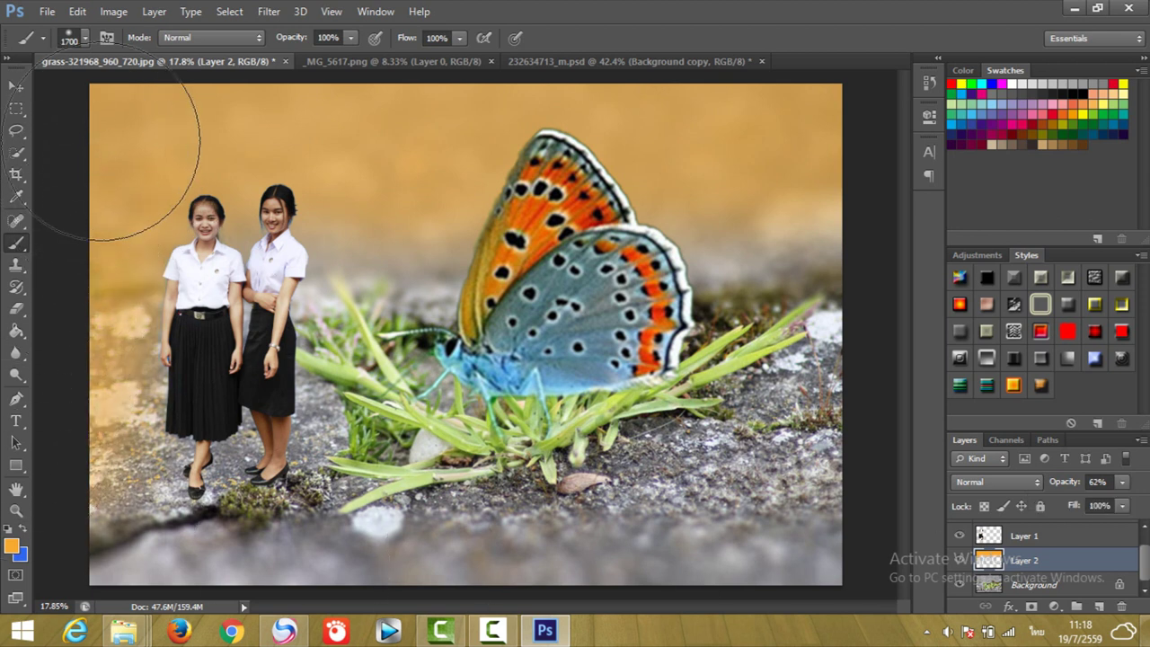
drag(103, 205, 243, 269)
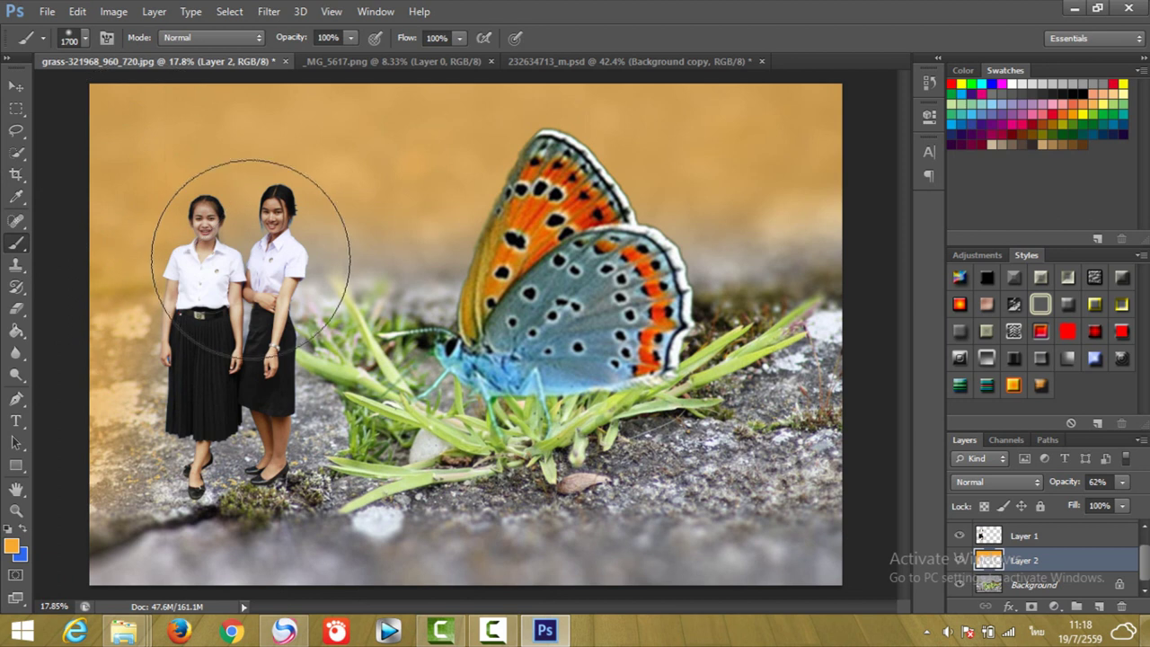
drag(260, 179, 235, 170)
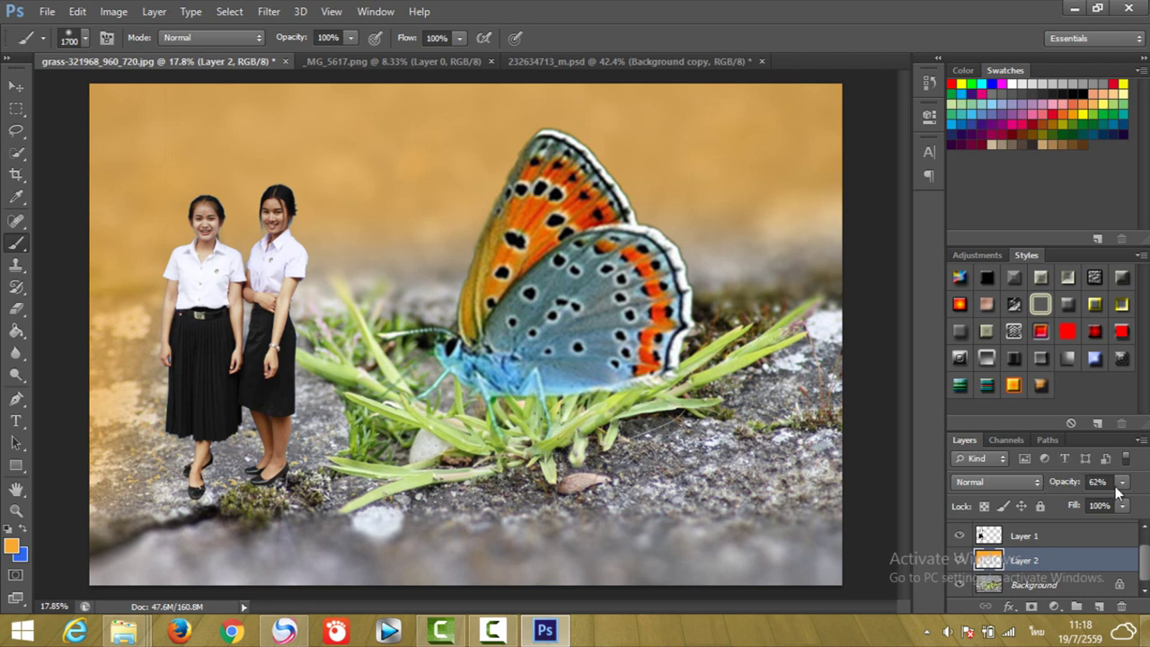
drag(1109, 499, 1097, 498)
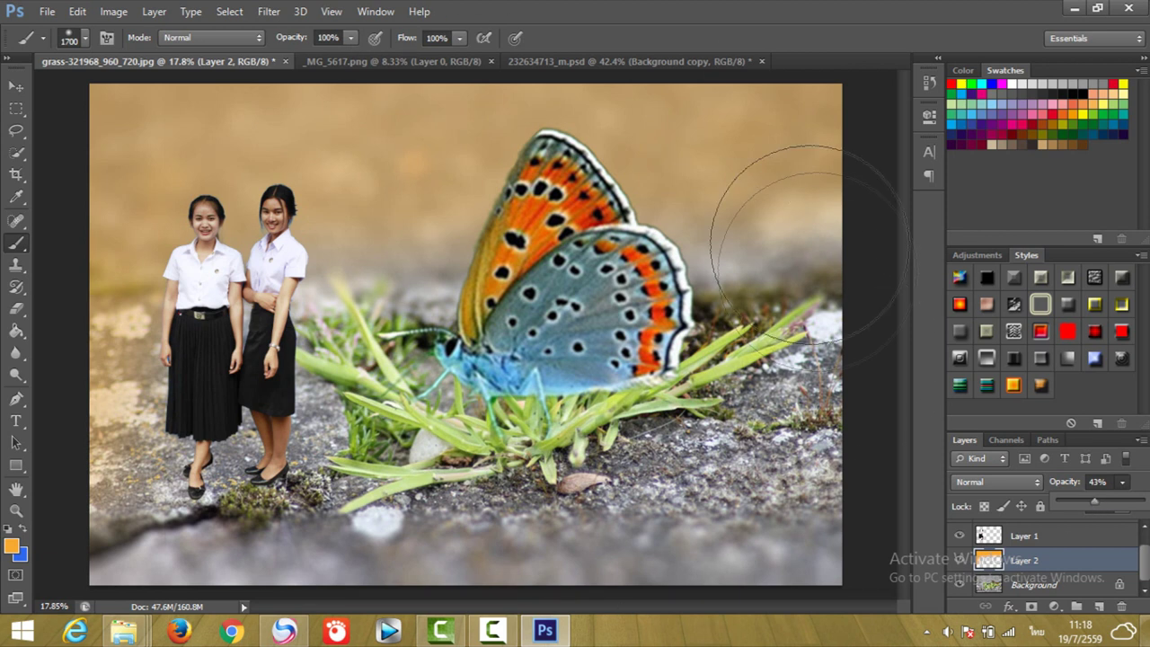
click(876, 178)
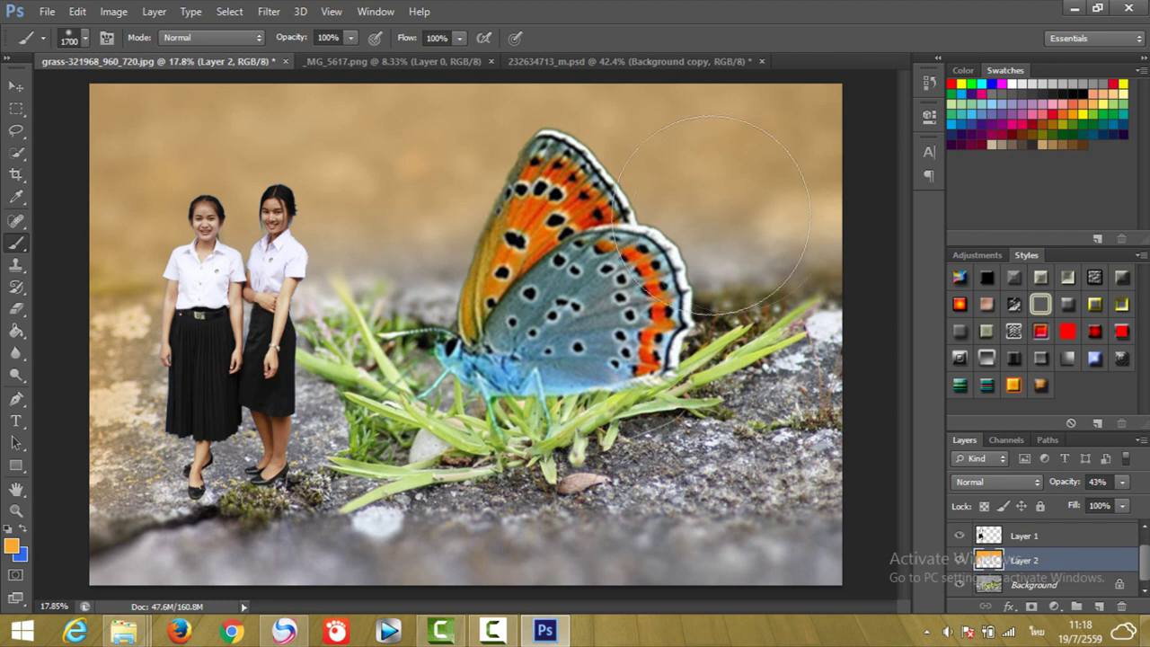